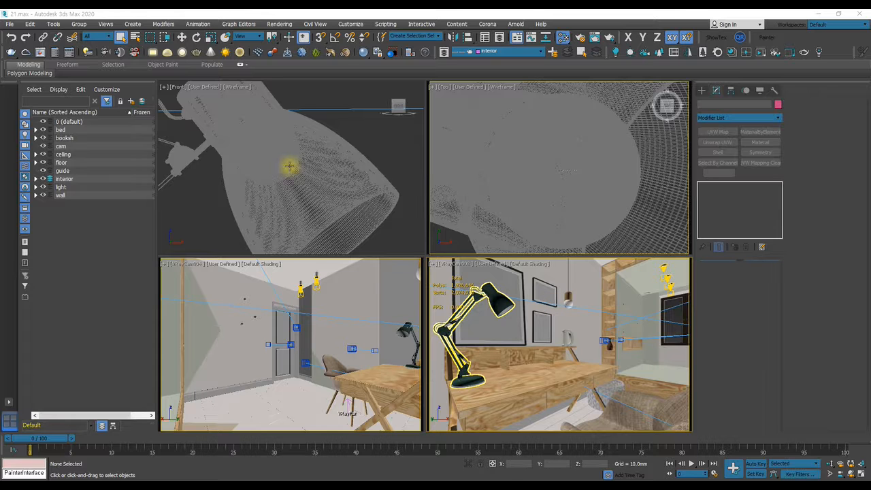
# Start a V-Ray interactive render and isolate the desk lamp in the scene
pyautogui.click(40, 52)
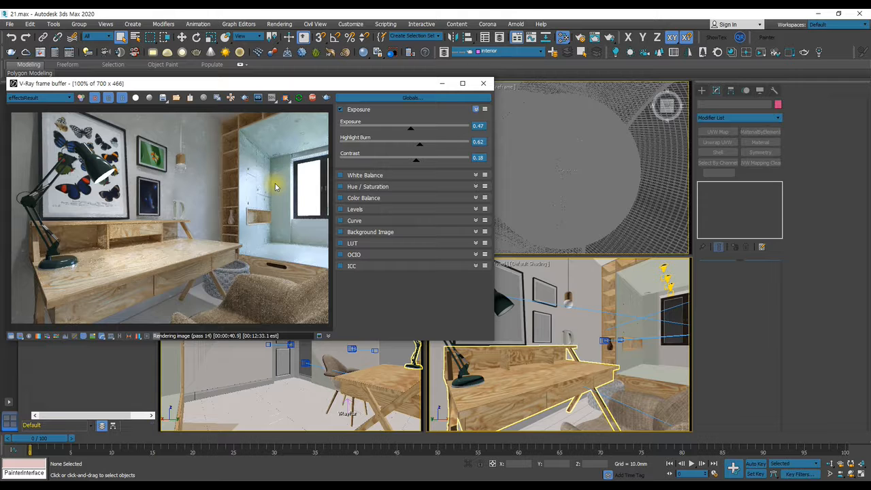
pyautogui.moveTo(366, 83); pyautogui.dragTo(309, 87)
pyautogui.click(501, 303)
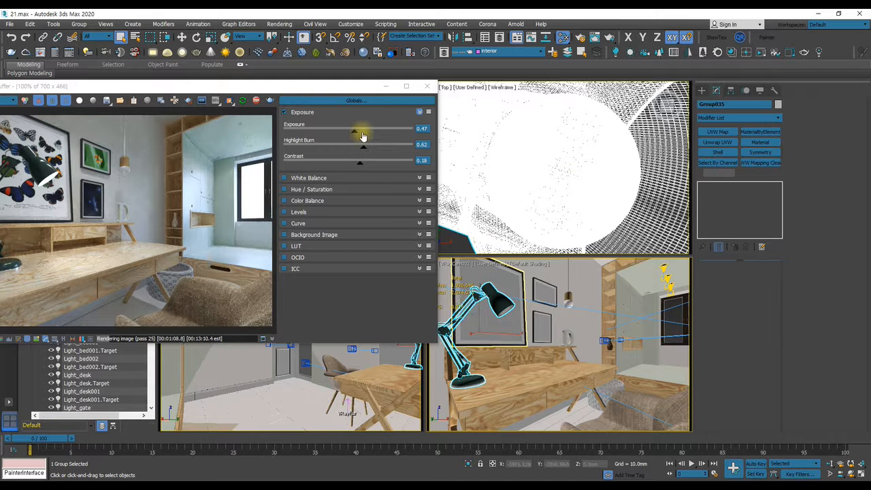
pyautogui.rightClick(501, 298)
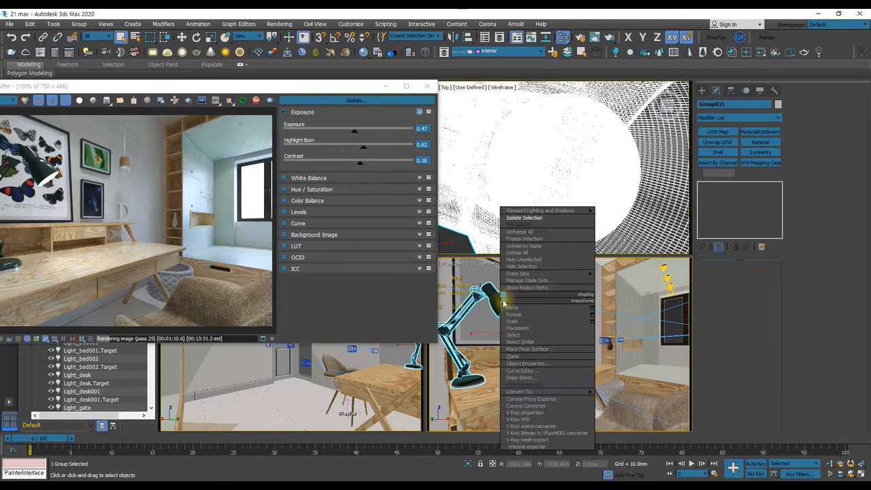
pyautogui.click(545, 219)
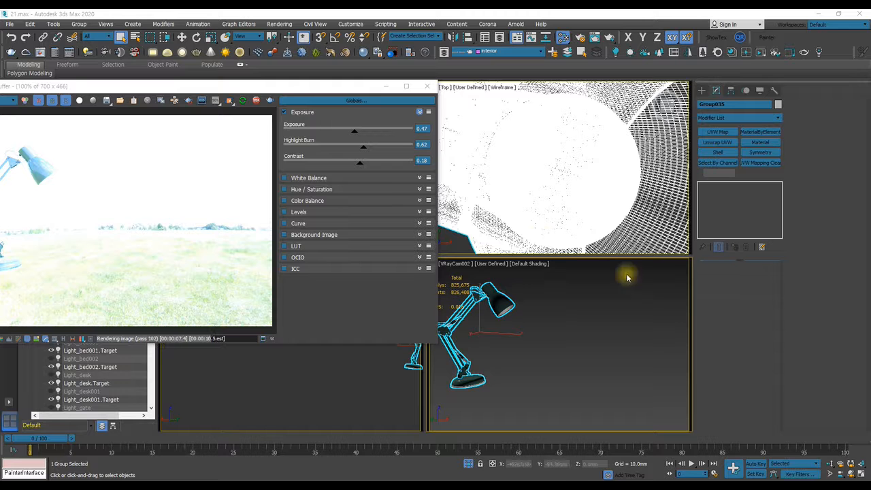
# Switch the camera view to a perspective view framing the whole lamp and lower the render exposure to -4.58
pyautogui.moveTo(354, 131); pyautogui.dragTo(298, 135)
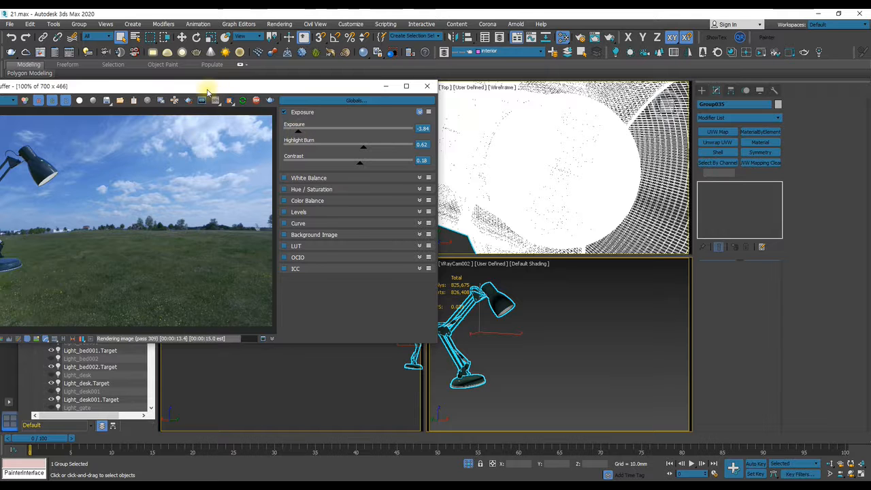
pyautogui.moveTo(208, 91); pyautogui.dragTo(327, 103)
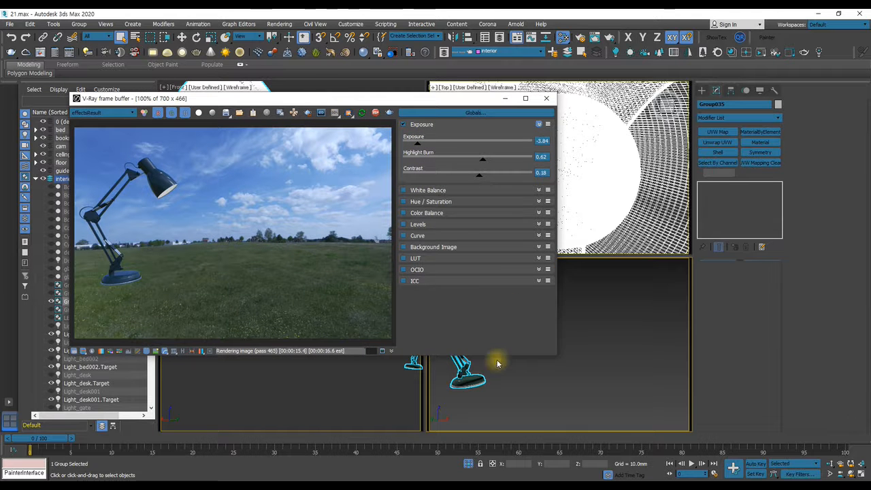
pyautogui.middleClick(587, 318)
pyautogui.press('p')
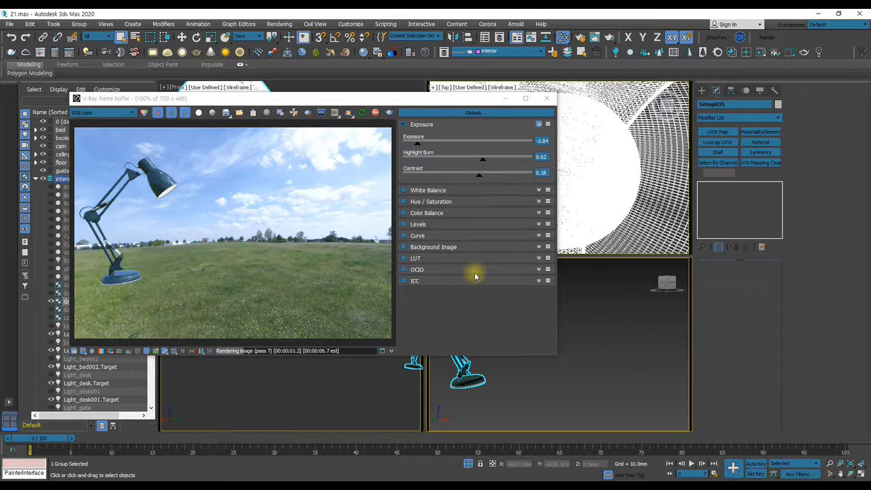
pyautogui.keyDown('alt'); pyautogui.moveTo(553, 302); pyautogui.dragTo(525, 360, button='middle'); pyautogui.keyUp('alt')
pyautogui.click(409, 140)
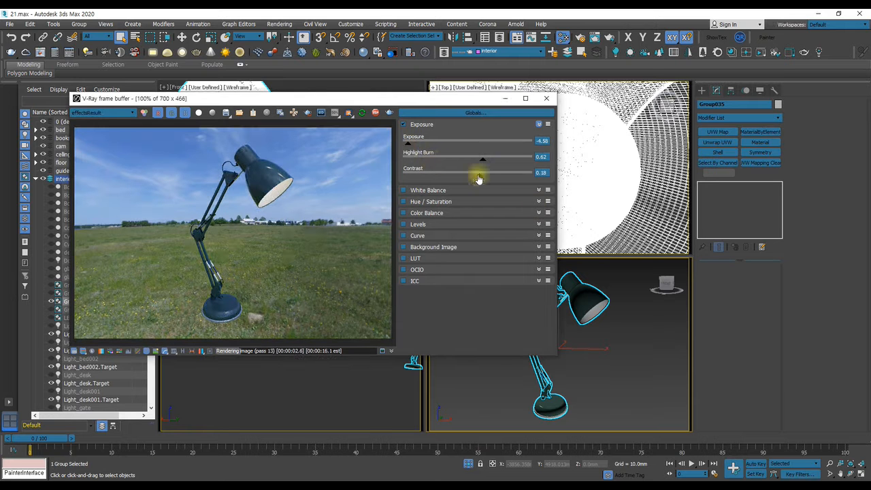
pyautogui.keyDown('alt'); pyautogui.moveTo(622, 330); pyautogui.dragTo(612, 340, button='middle'); pyautogui.keyUp('alt')
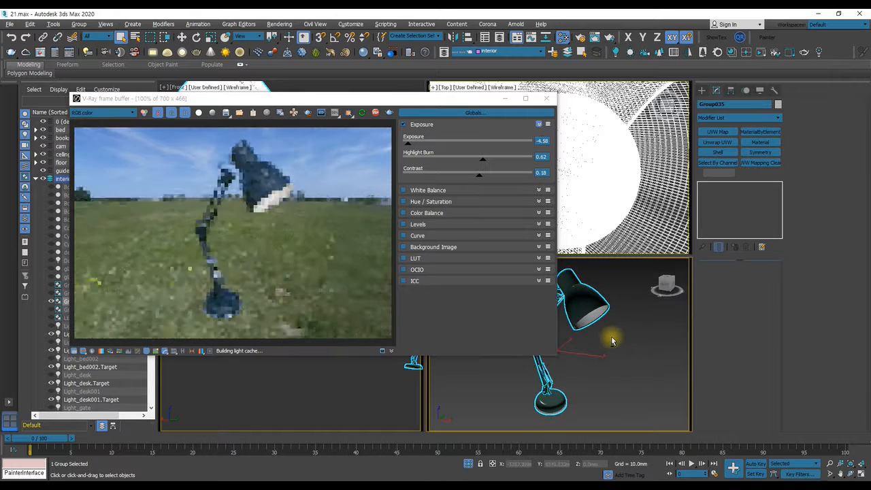
# Copy the light_stand multi-material from View1 into the light view of the material editor as an instance
pyautogui.press('m')
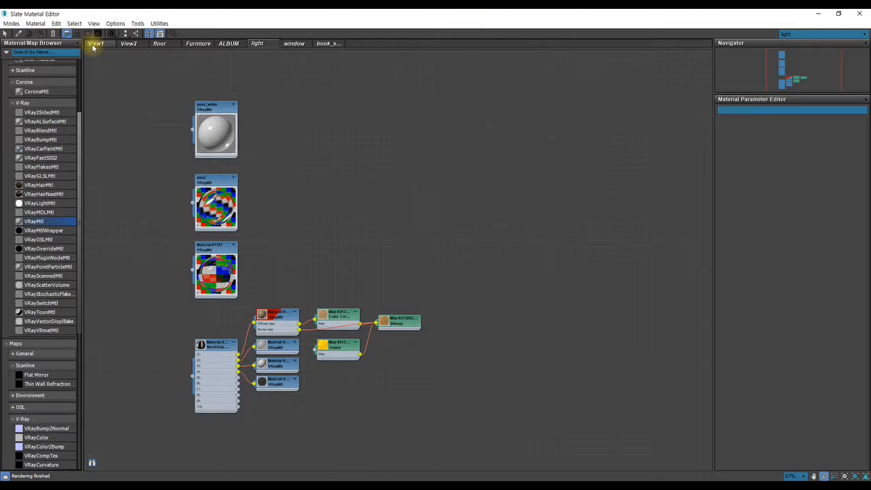
pyautogui.click(95, 44)
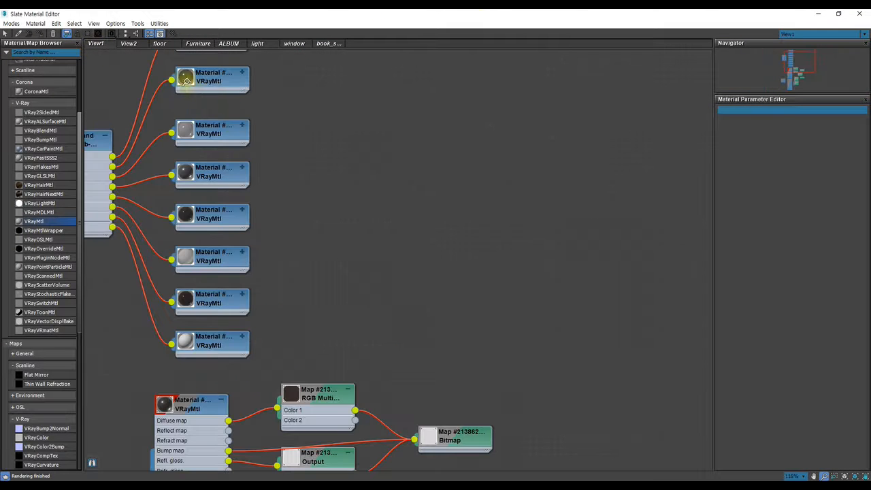
pyautogui.scroll(-2, 280, 179)
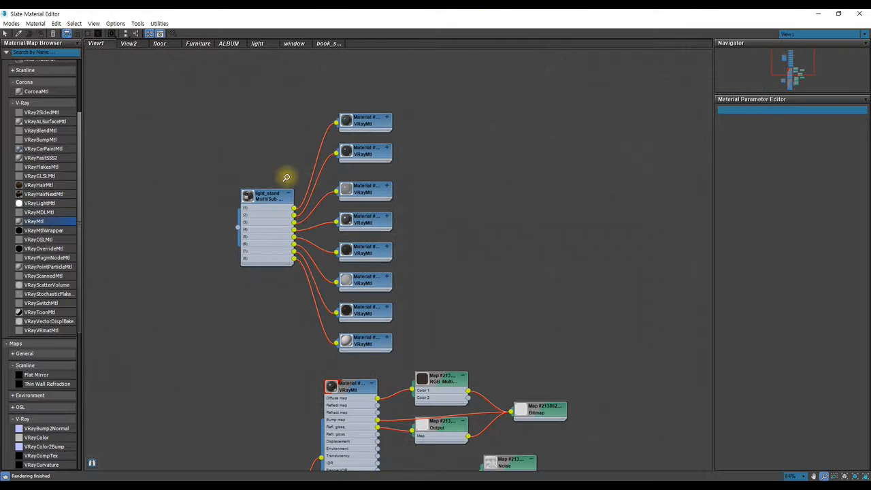
pyautogui.moveTo(272, 171); pyautogui.dragTo(266, 179, button='middle')
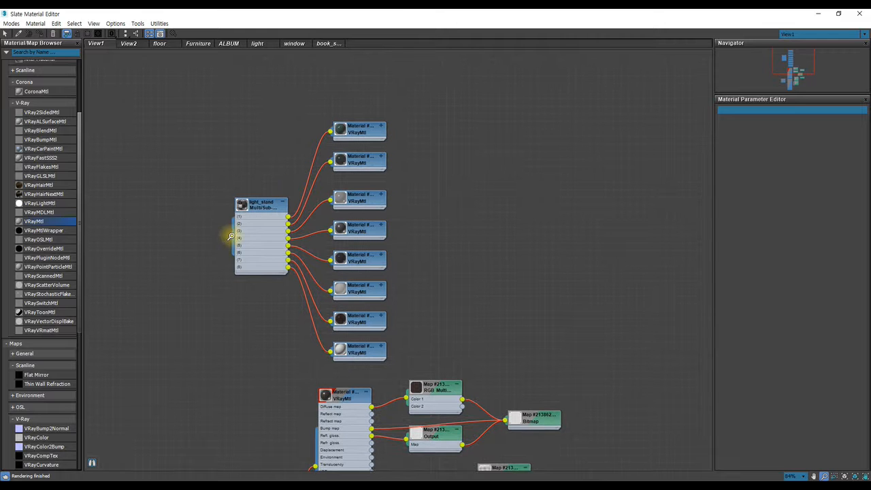
pyautogui.click(6, 33)
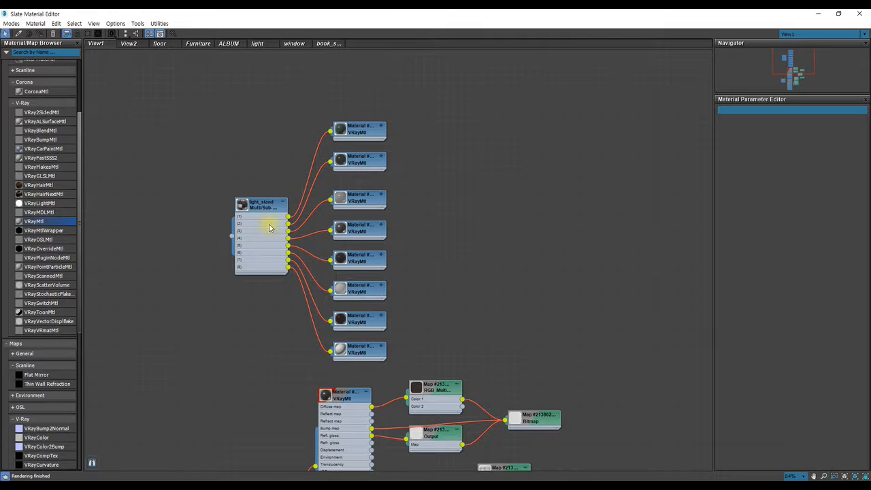
pyautogui.moveTo(231, 238); pyautogui.dragTo(258, 43)
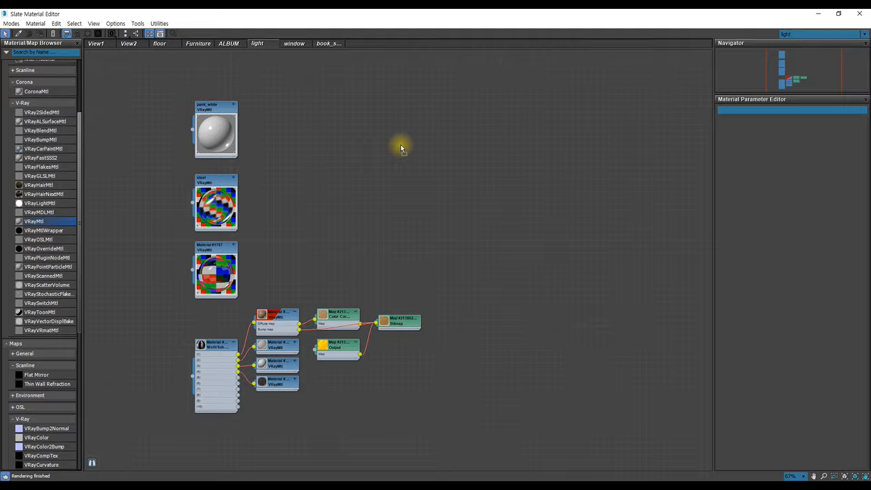
pyautogui.moveTo(401, 148); pyautogui.dragTo(401, 148)
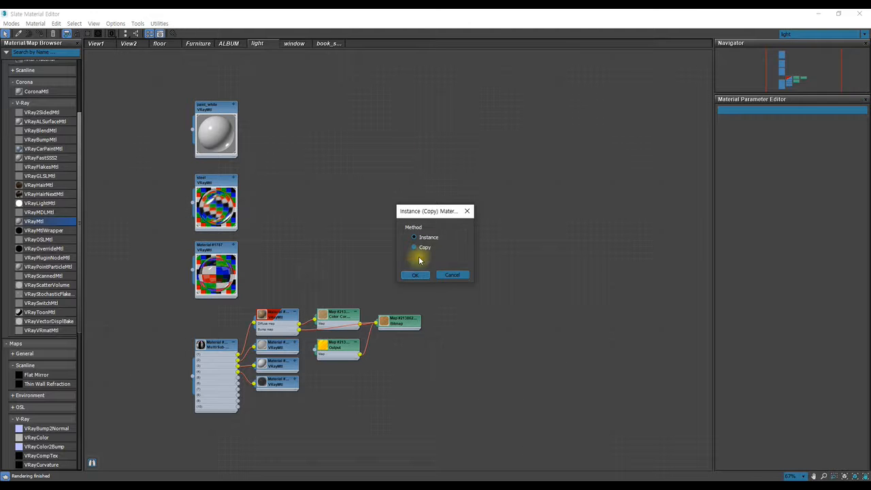
pyautogui.click(416, 276)
# Hide the unused slots of the material nodes in the light view
pyautogui.moveTo(431, 243); pyautogui.dragTo(441, 281, button='middle')
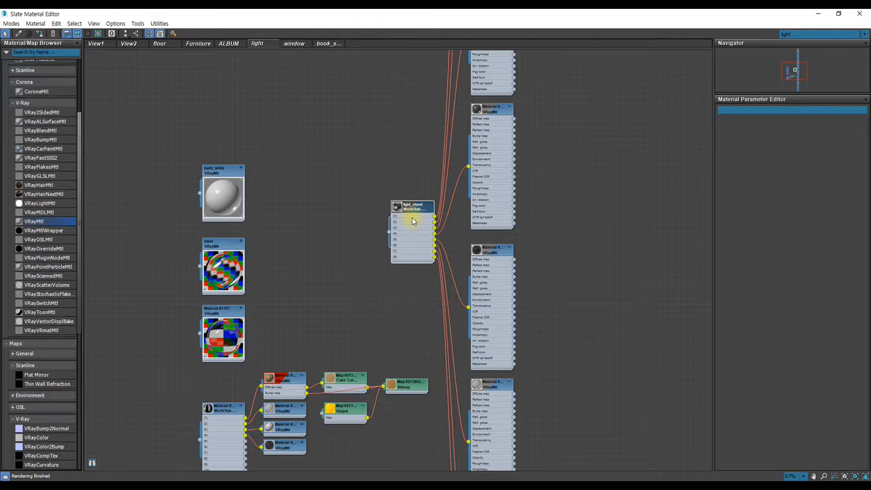
pyautogui.scroll(-5, 411, 215)
pyautogui.scroll(-10, 252, 95)
pyautogui.moveTo(253, 89); pyautogui.dragTo(260, 122, button='middle')
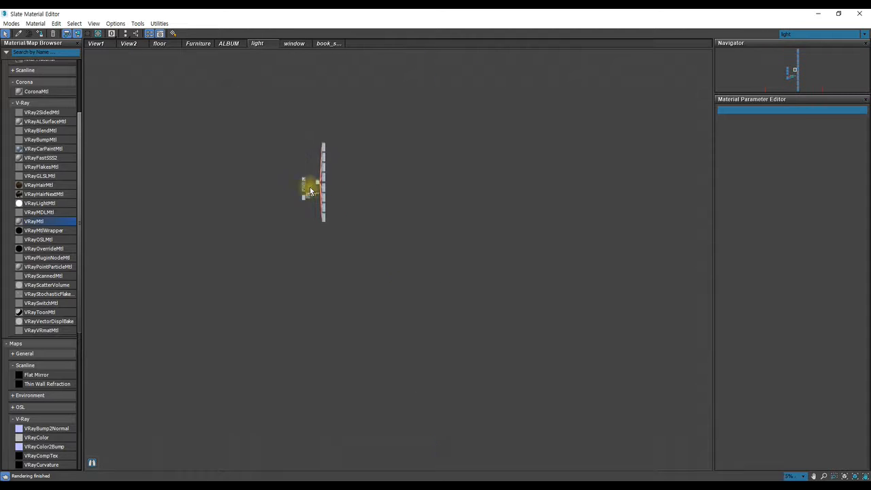
pyautogui.scroll(8, 321, 174)
pyautogui.press('h')
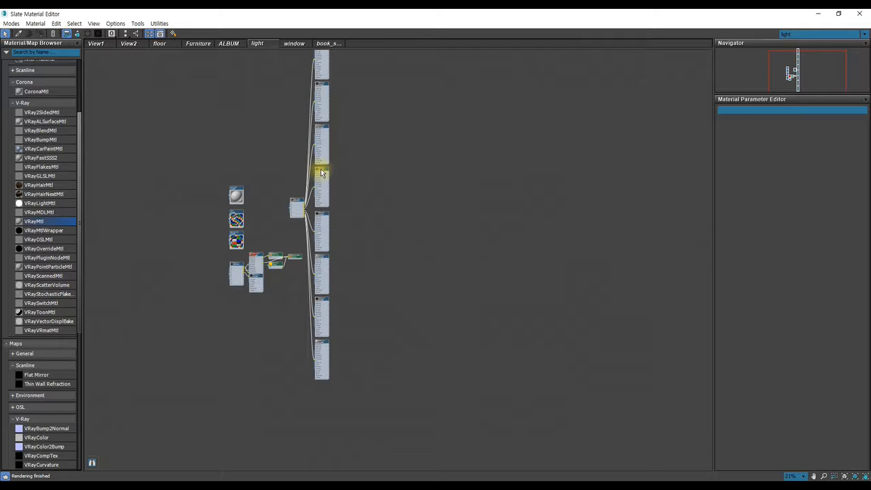
pyautogui.press('h')
# Lay out the light_stand sub-materials compactly and place the node tree below the other materials
pyautogui.press('c')
pyautogui.click(299, 169)
pyautogui.moveTo(300, 169); pyautogui.dragTo(375, 225, button='middle')
pyautogui.moveTo(374, 254); pyautogui.dragTo(315, 376)
pyautogui.moveTo(317, 368); pyautogui.dragTo(354, 245, button='middle')
pyautogui.scroll(5, 354, 245)
pyautogui.moveTo(336, 248); pyautogui.dragTo(348, 257)
pyautogui.scroll(1, 364, 230)
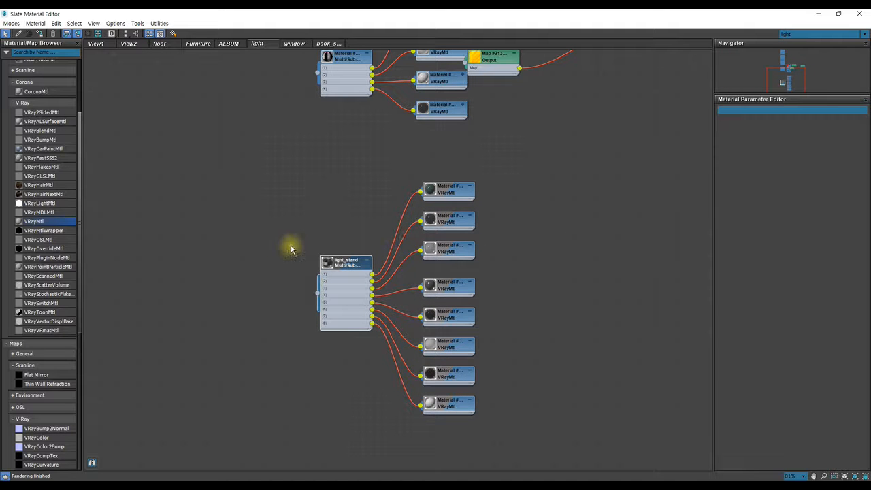
# Add a VRayDirt map beside the first sub-material of light_stand
pyautogui.click(462, 196)
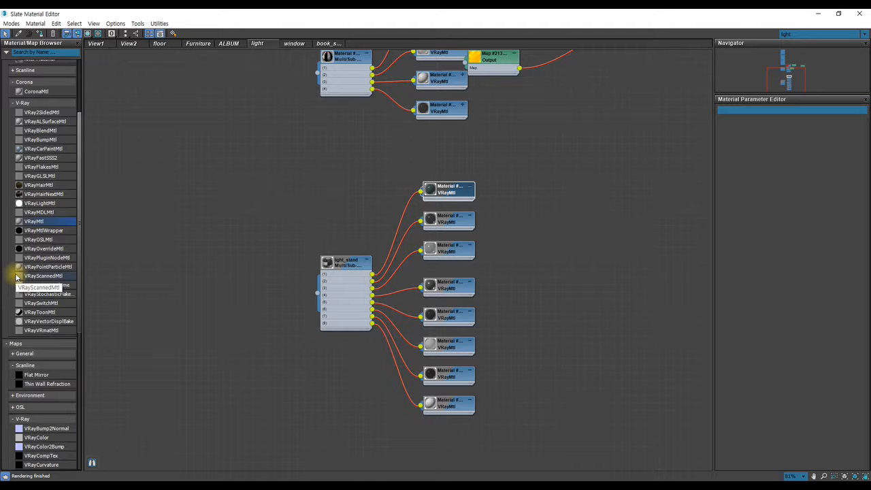
pyautogui.scroll(-6, 35, 302)
pyautogui.moveTo(35, 277); pyautogui.dragTo(592, 190)
# Add a VRayBlendMtl and place it on the left of the light_stand node, keeping the VRayDirt map on the right
pyautogui.scroll(6, 27, 217)
pyautogui.scroll(5, 27, 218)
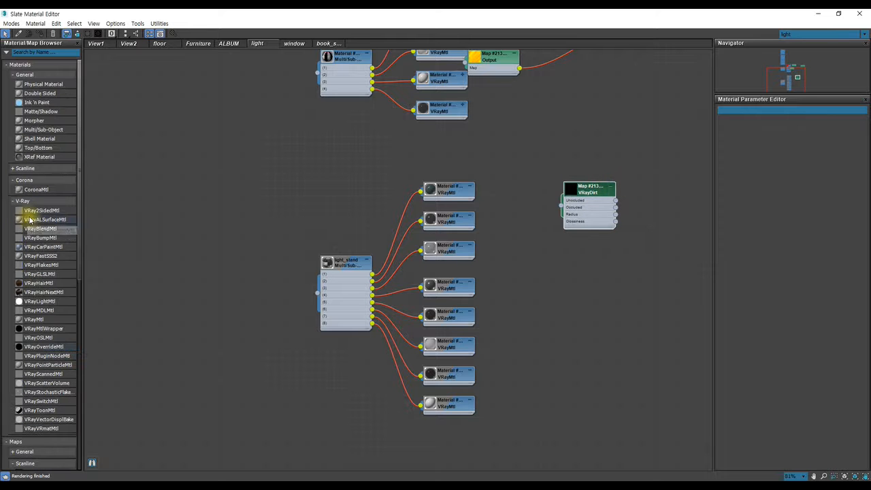
pyautogui.moveTo(26, 233); pyautogui.dragTo(496, 151)
pyautogui.moveTo(497, 151); pyautogui.dragTo(502, 190, button='middle')
pyautogui.moveTo(502, 191); pyautogui.dragTo(517, 190)
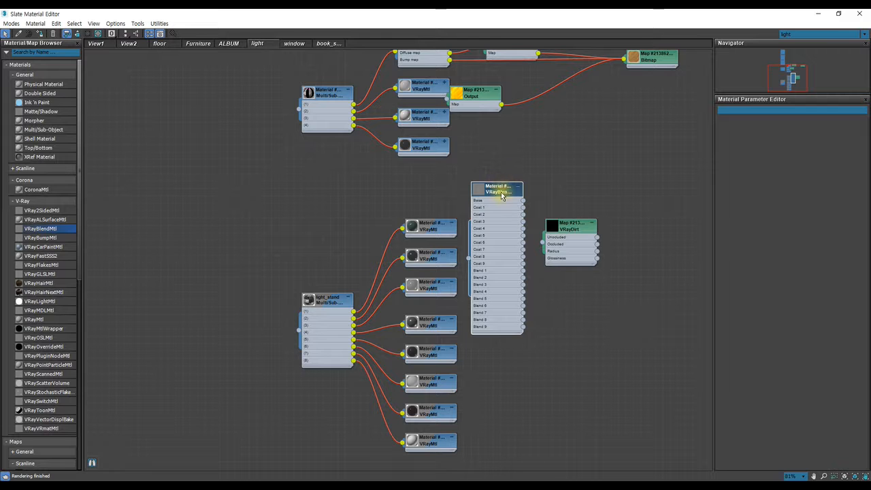
pyautogui.moveTo(583, 235); pyautogui.dragTo(598, 198)
pyautogui.moveTo(498, 193); pyautogui.dragTo(217, 208)
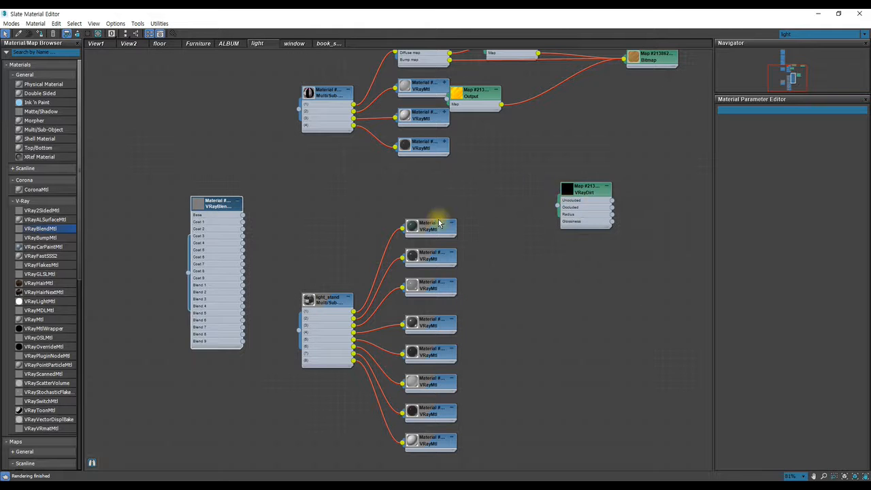
# Connect the VRayDirt map to the first sub-material's diffuse map and set its unoccluded color to bright blue
pyautogui.moveTo(557, 207); pyautogui.dragTo(439, 226)
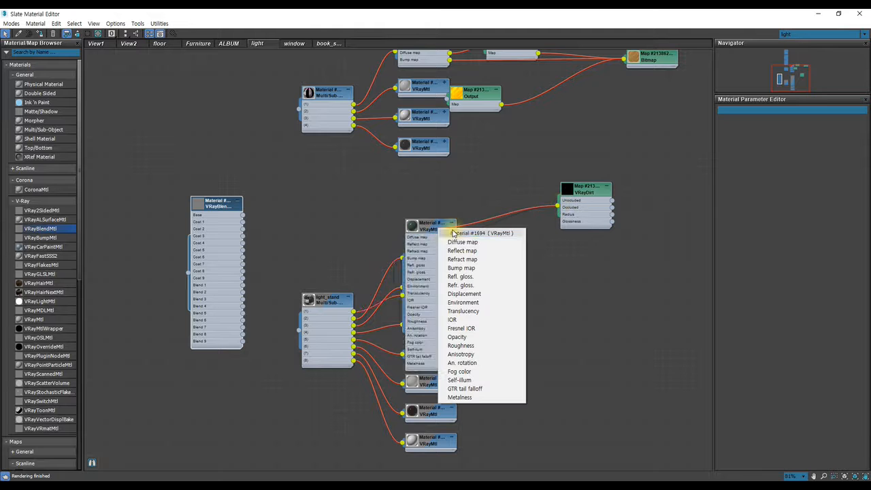
pyautogui.click(467, 243)
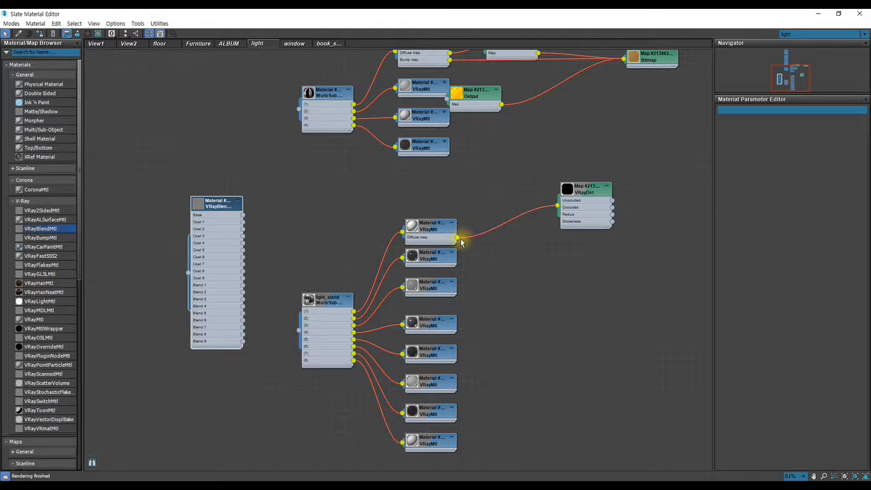
pyautogui.doubleClick(585, 191)
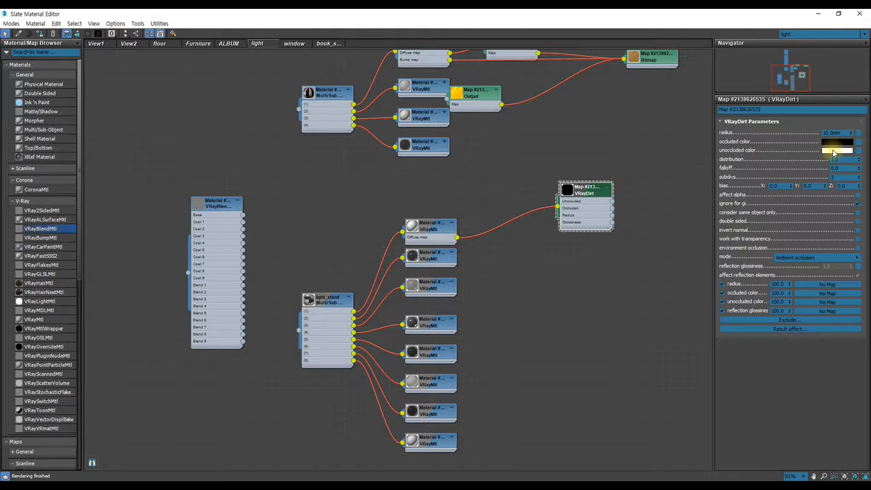
pyautogui.click(835, 151)
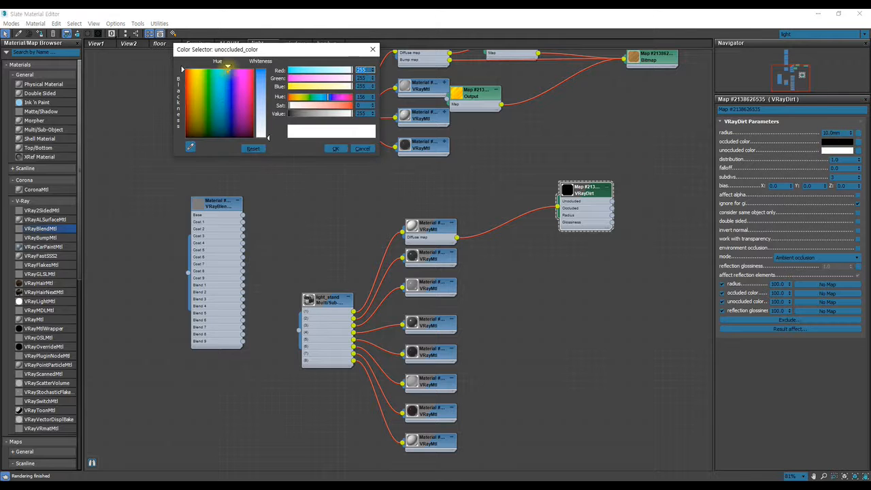
pyautogui.moveTo(268, 136); pyautogui.dragTo(268, 71)
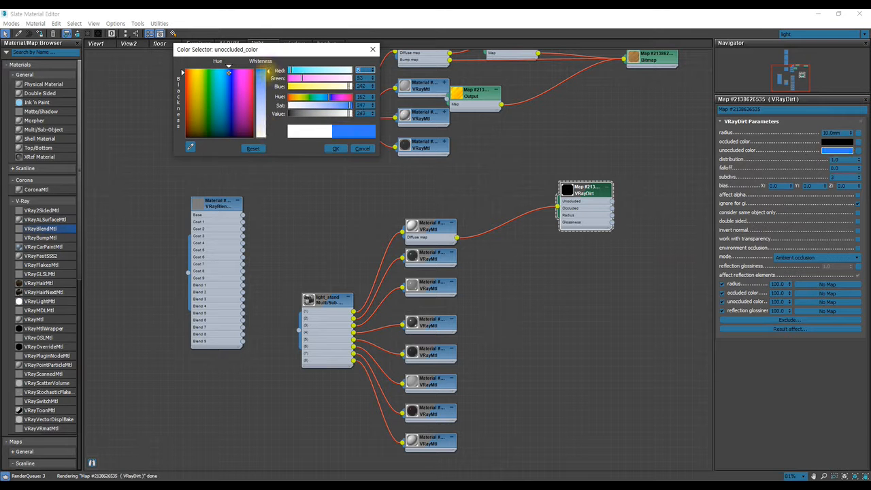
pyautogui.click(336, 149)
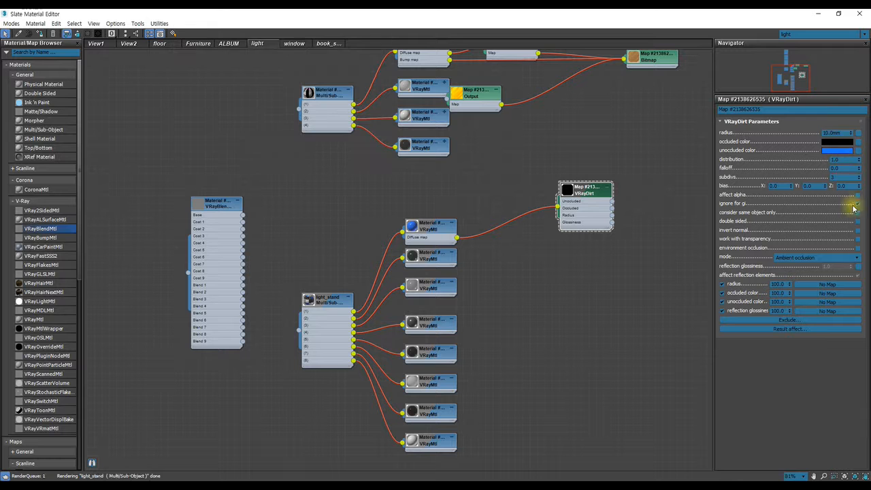
# Set the VRayDirt map's occluded color to a bright orange-red
pyautogui.click(836, 143)
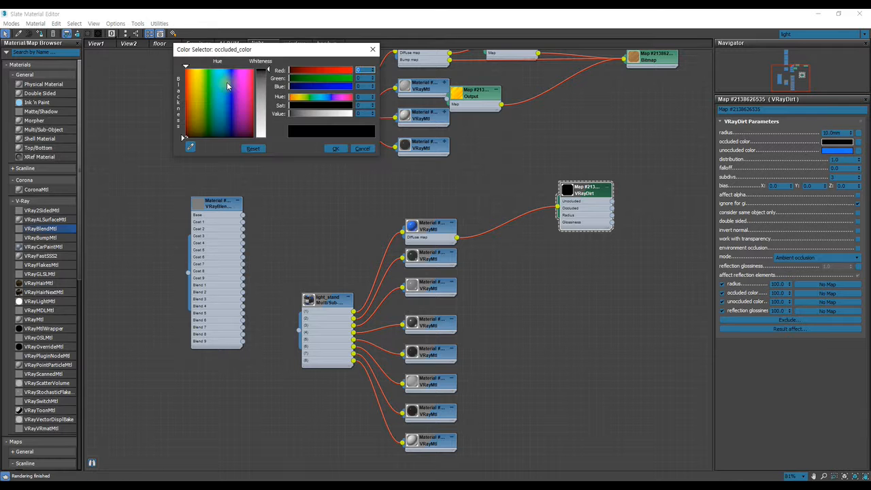
pyautogui.click(190, 71)
pyautogui.moveTo(190, 72); pyautogui.dragTo(187, 72)
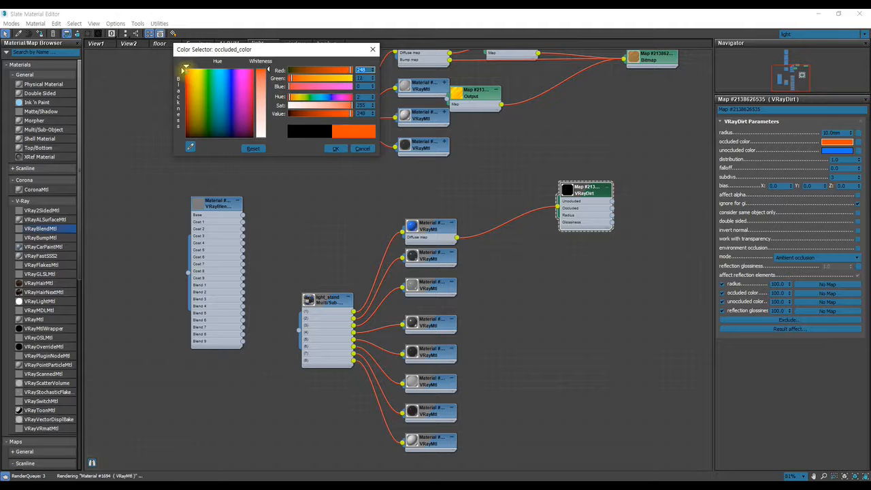
pyautogui.click(334, 147)
# Move the material editor off the main window, reposition the V-Ray frame buffer and hide its color corrections
pyautogui.moveTo(306, 13); pyautogui.dragTo(870, 225)
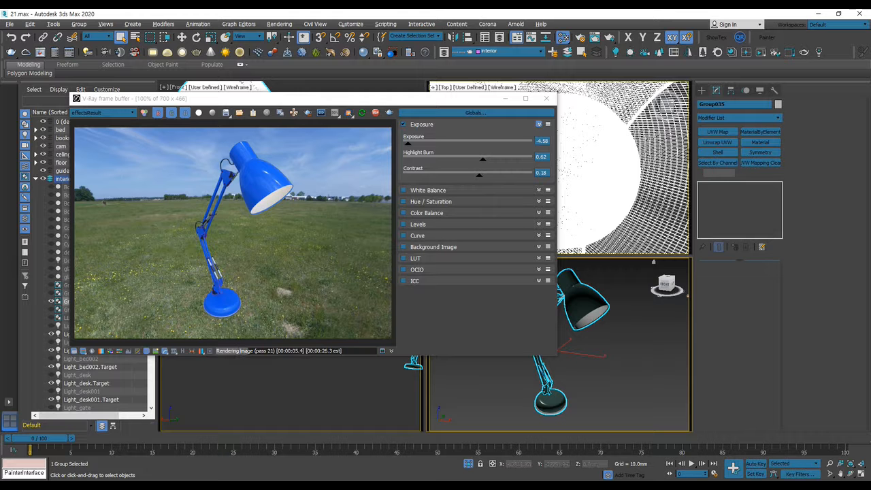
pyautogui.moveTo(398, 100); pyautogui.dragTo(326, 27)
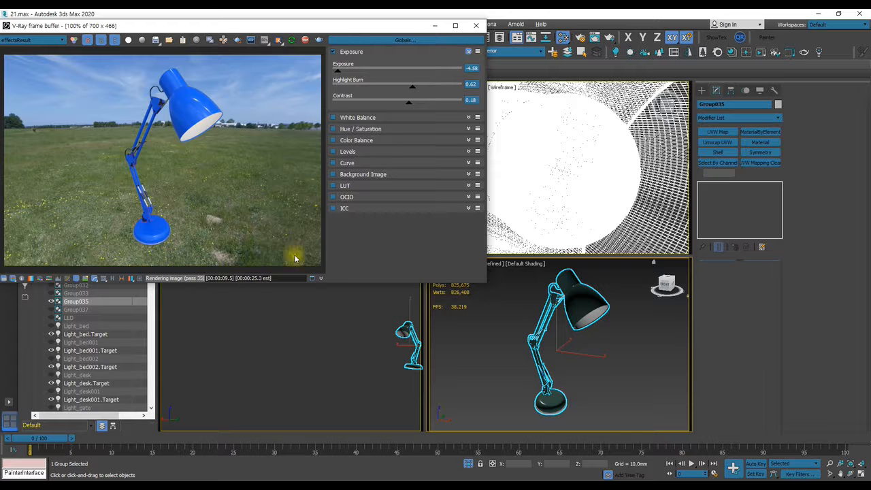
pyautogui.click(122, 278)
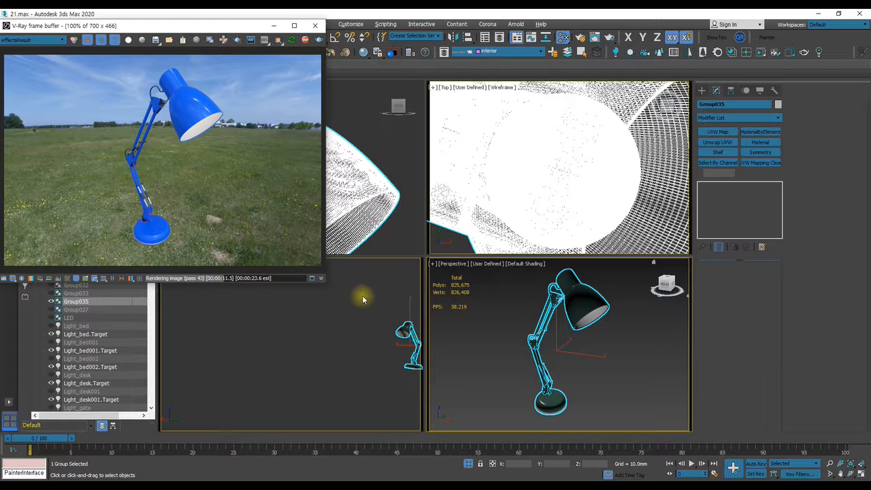
# Enlarge the V-Ray frame buffer and fit the Slate Material Editor beside it at a matching height
pyautogui.moveTo(324, 279); pyautogui.dragTo(419, 432)
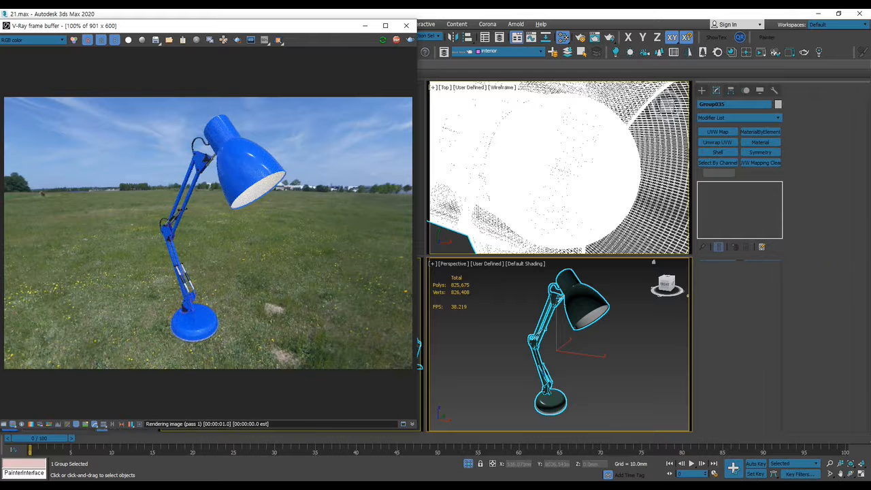
pyautogui.moveTo(870, 103); pyautogui.dragTo(641, 35)
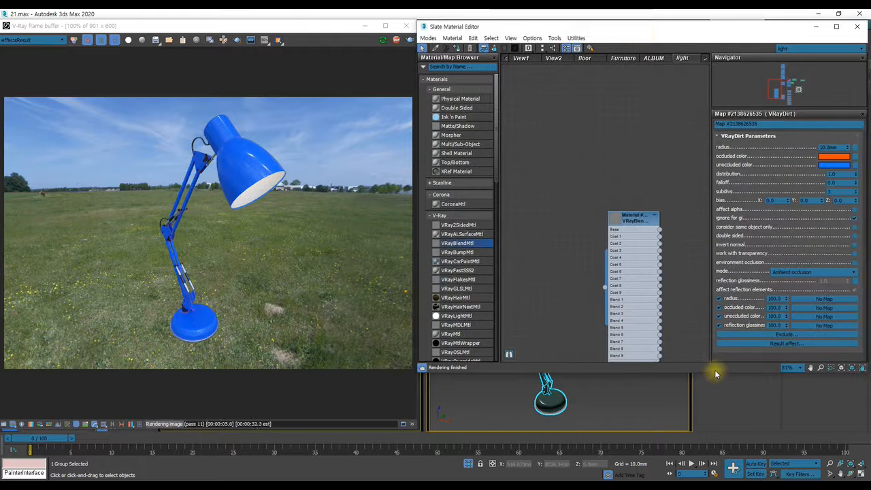
pyautogui.moveTo(715, 373); pyautogui.dragTo(714, 430)
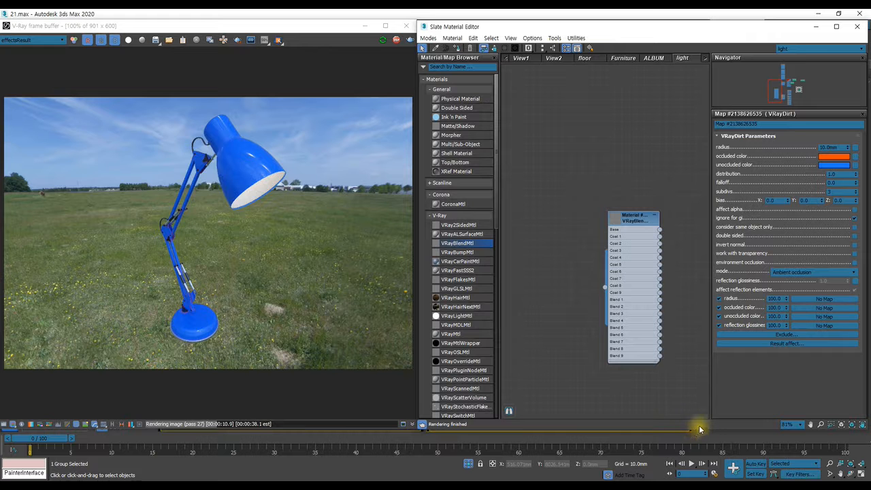
pyautogui.moveTo(709, 429); pyautogui.dragTo(707, 417)
# Set the VRayDirt map's radius to 50 mm and inspect the lamp's base and arm joints in the render
pyautogui.scroll(-4, 587, 168)
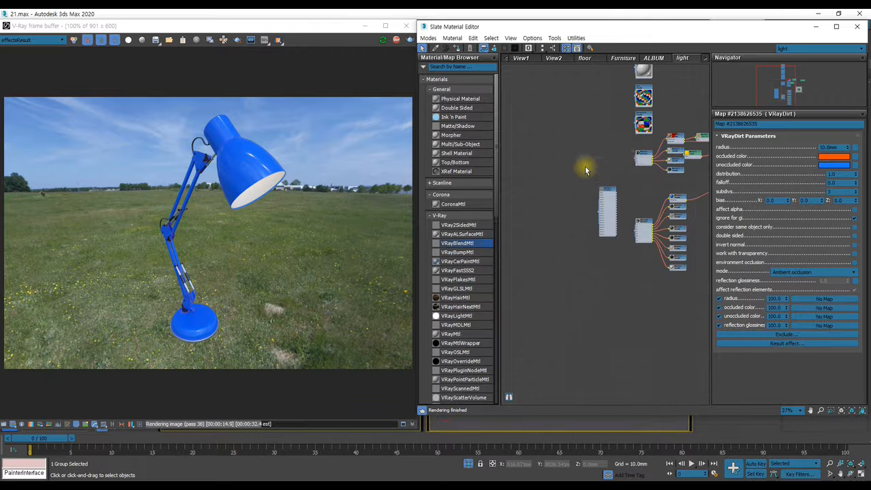
pyautogui.scroll(2, 599, 209)
pyautogui.scroll(2, 599, 209)
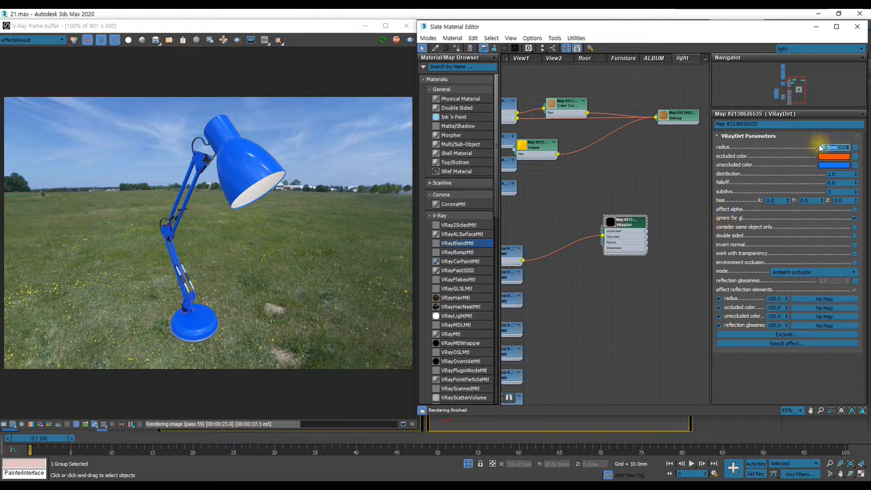
pyautogui.write('50')
pyautogui.press('Return')
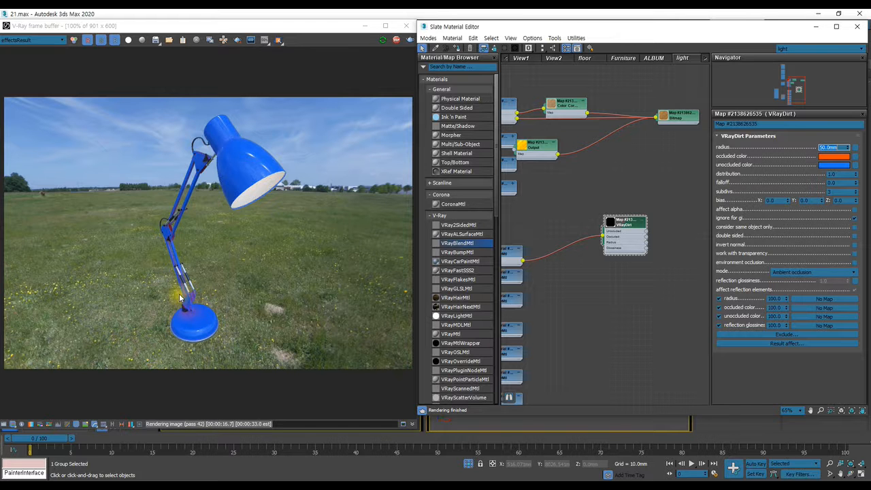
pyautogui.scroll(3, 187, 302)
pyautogui.scroll(-2, 209, 246)
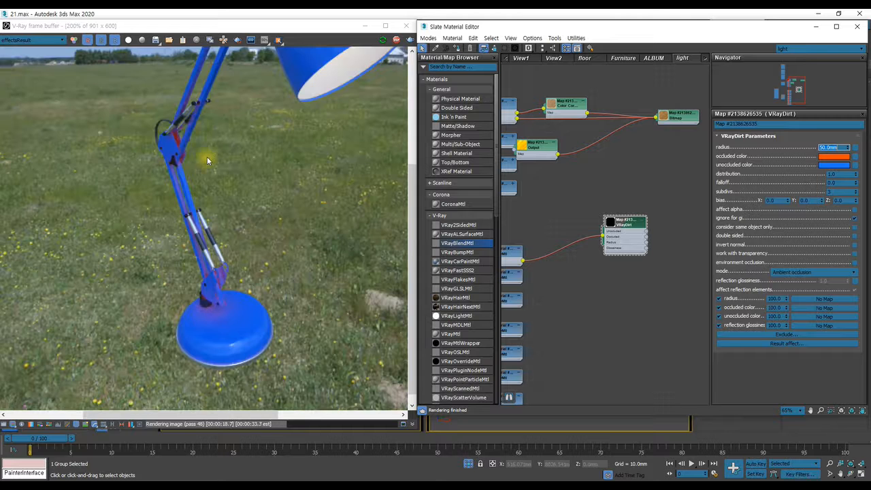
pyautogui.moveTo(187, 119); pyautogui.dragTo(155, 163, button='middle')
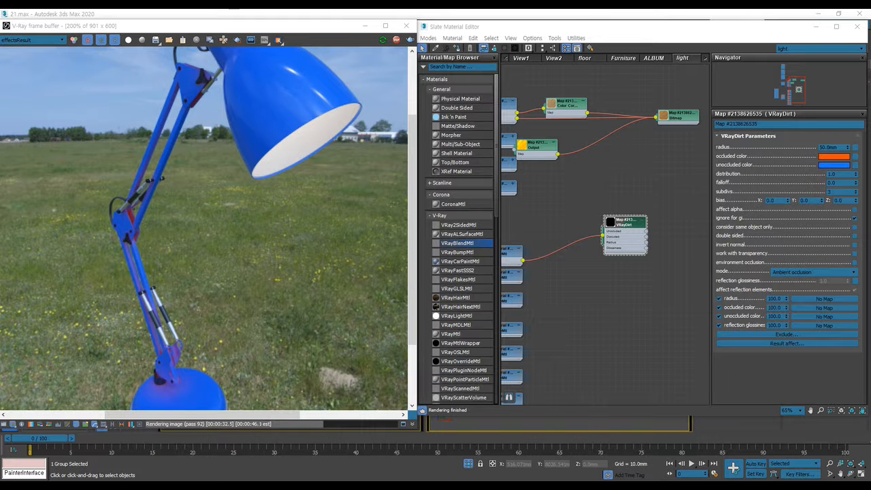
# Switch to the browser's VRayDirt documentation page and review its parameter list and the radius, texmap radius, distribution and falloff examples
pyautogui.moveTo(870, 205); pyautogui.dragTo(108, 9)
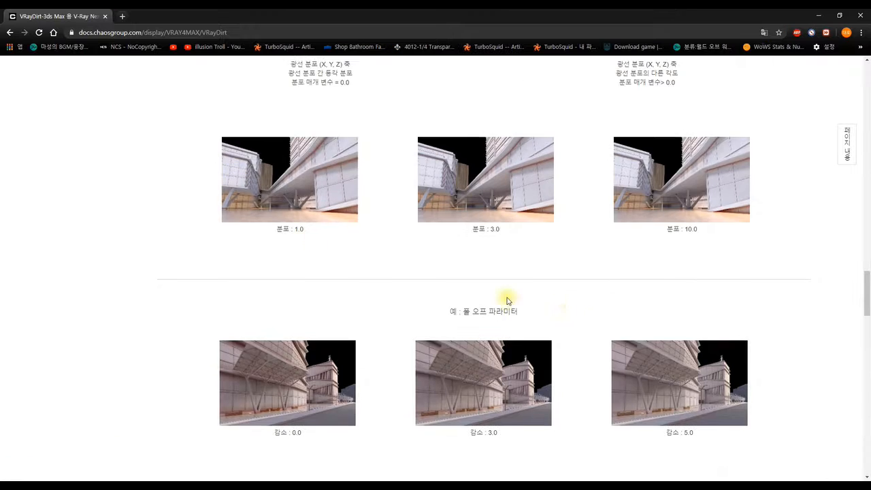
pyautogui.scroll(3, 569, 297)
pyautogui.scroll(5, 568, 297)
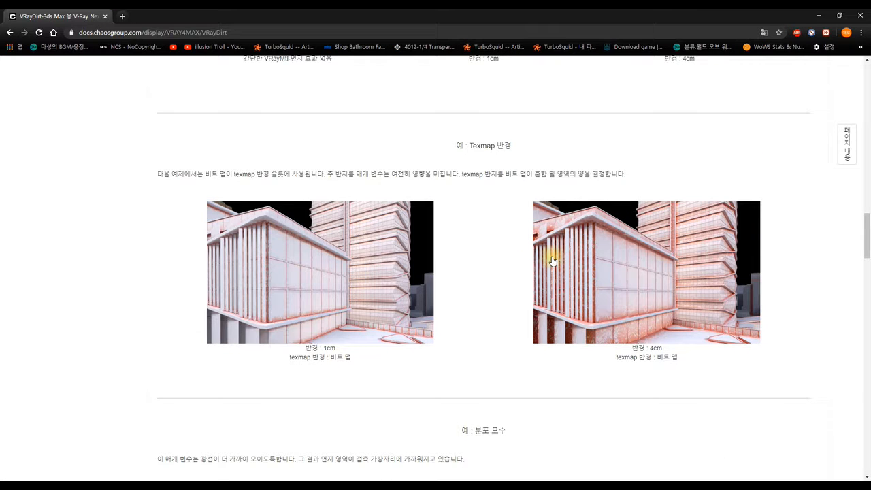
pyautogui.scroll(15, 552, 261)
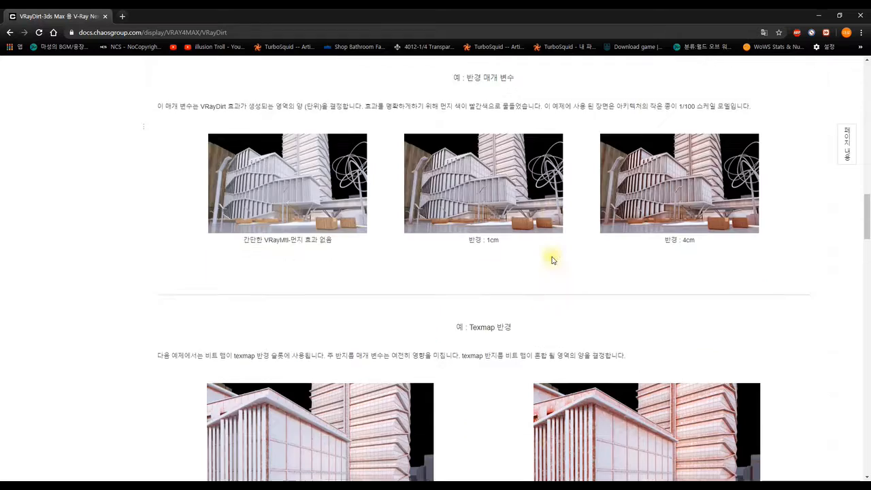
pyautogui.scroll(15, 552, 261)
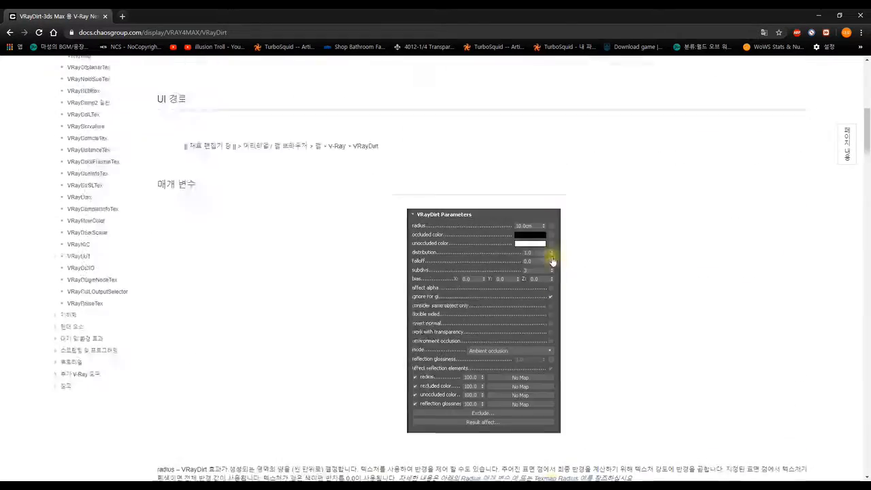
pyautogui.scroll(-12, 552, 260)
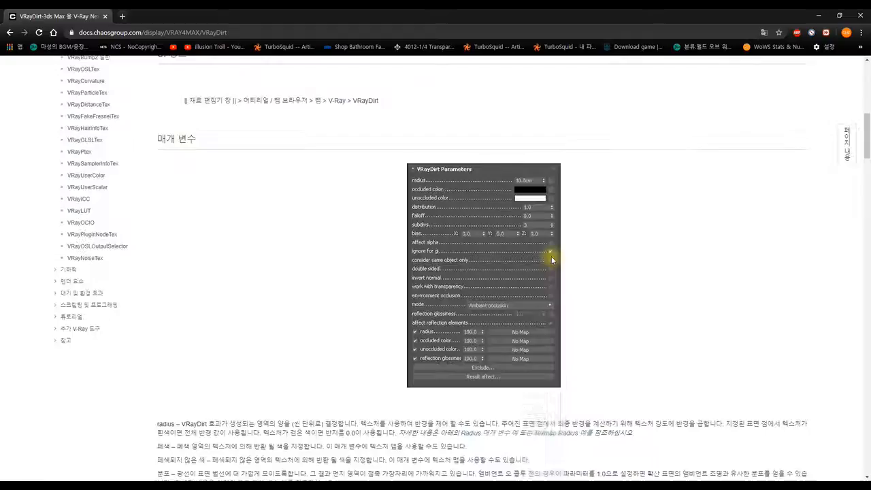
pyautogui.scroll(12, 552, 261)
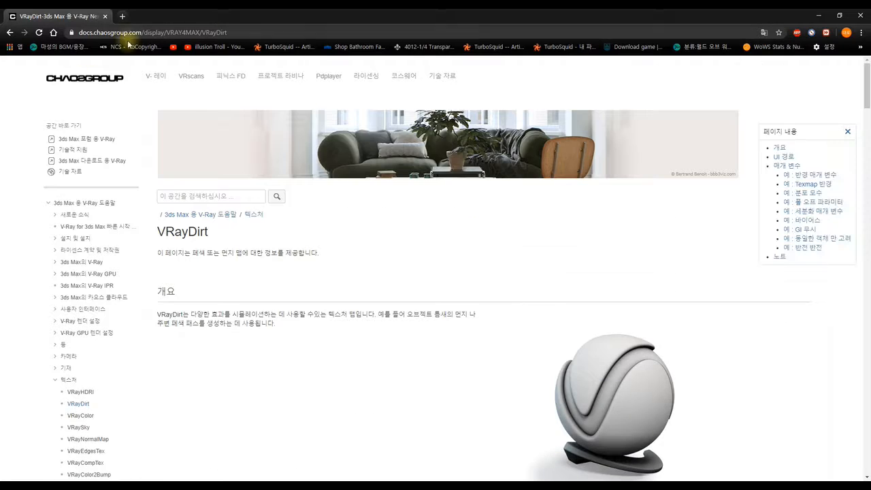
pyautogui.scroll(-8, 447, 233)
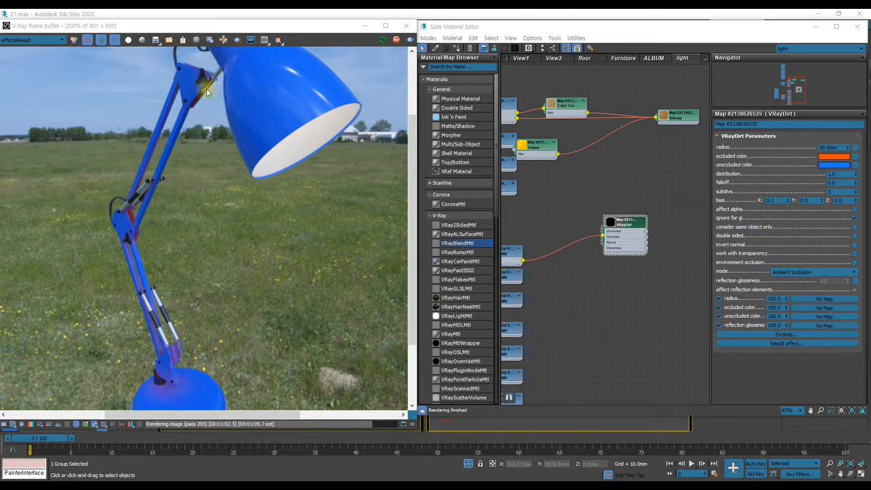
# Turn on the consider same object only and invert normal options of the VRayDirt map
pyautogui.doubleClick(208, 282)
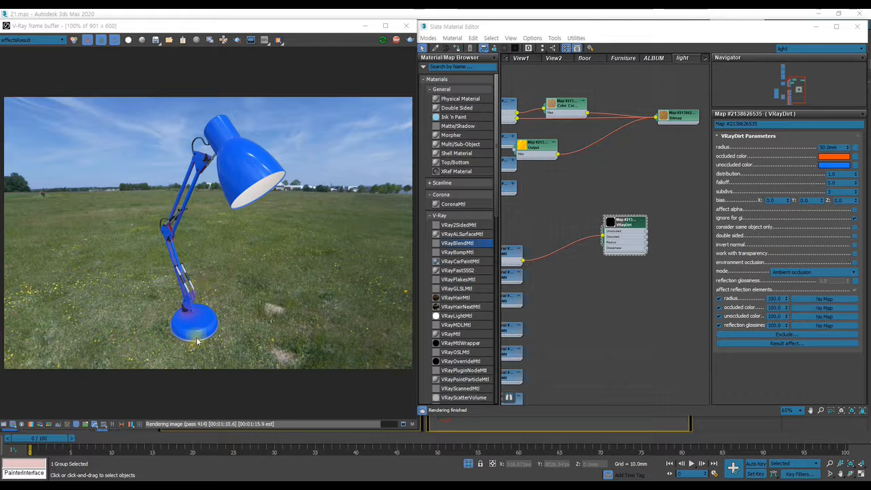
pyautogui.scroll(3, 211, 333)
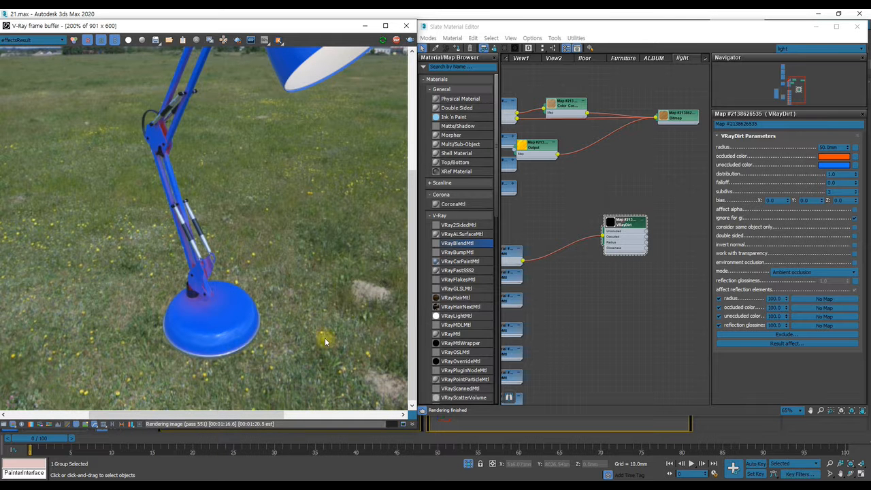
pyautogui.click(855, 227)
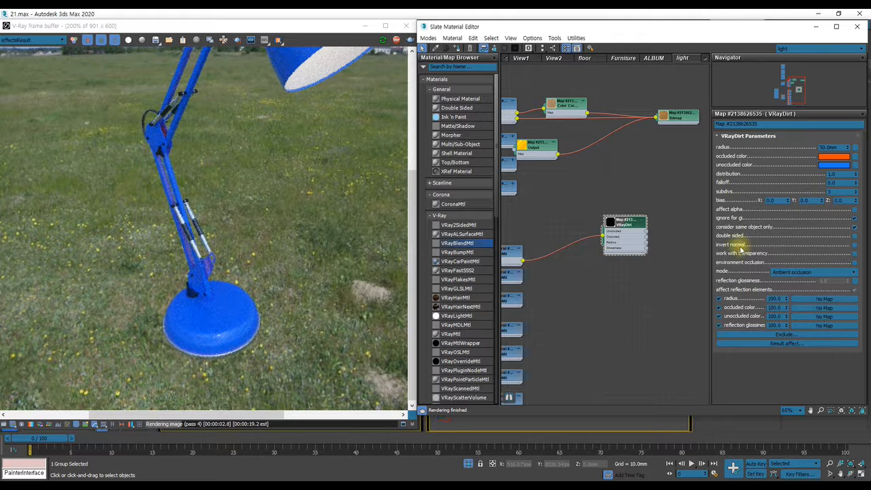
pyautogui.moveTo(251, 189); pyautogui.dragTo(185, 305, button='middle')
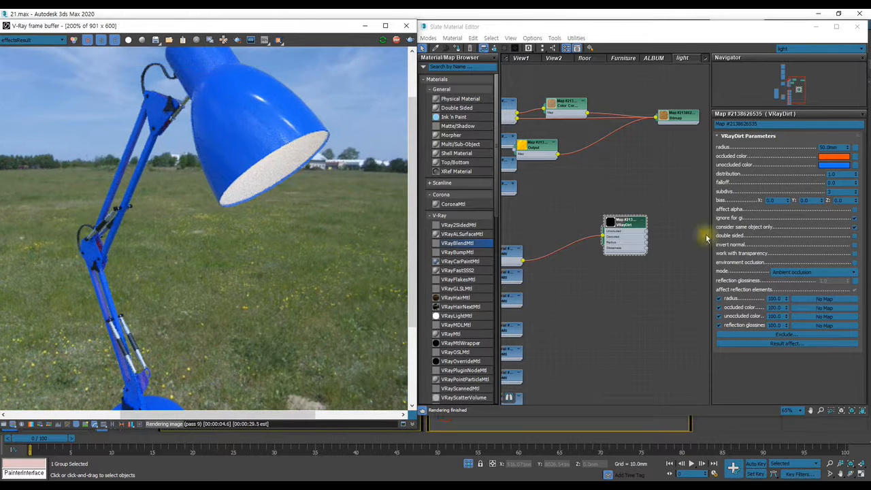
pyautogui.click(853, 245)
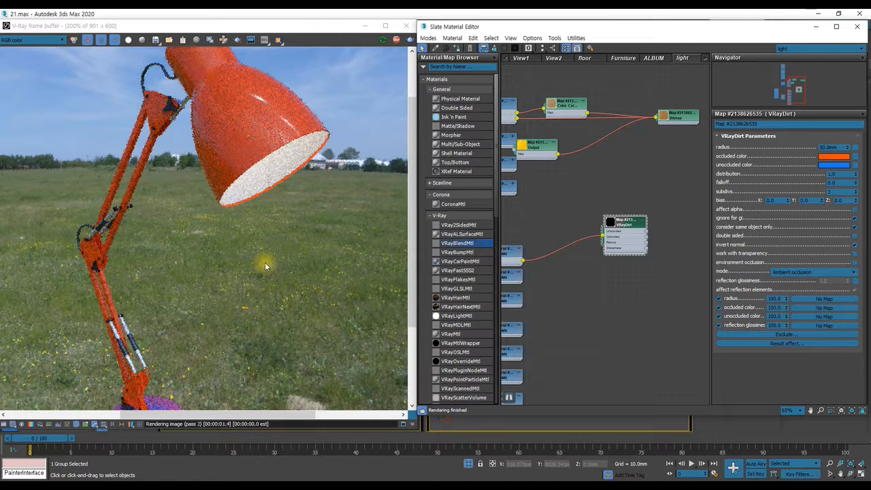
# Set the VRayDirt map's radius to 1 mm and inspect the lamp head in the render
pyautogui.scroll(-2, 265, 262)
pyautogui.scroll(2, 207, 254)
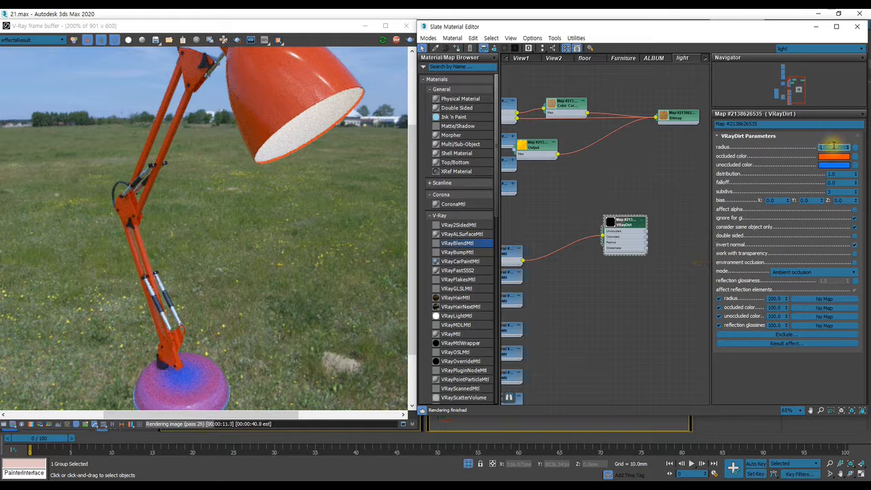
pyautogui.press('Return')
pyautogui.moveTo(253, 167); pyautogui.dragTo(238, 272, button='middle')
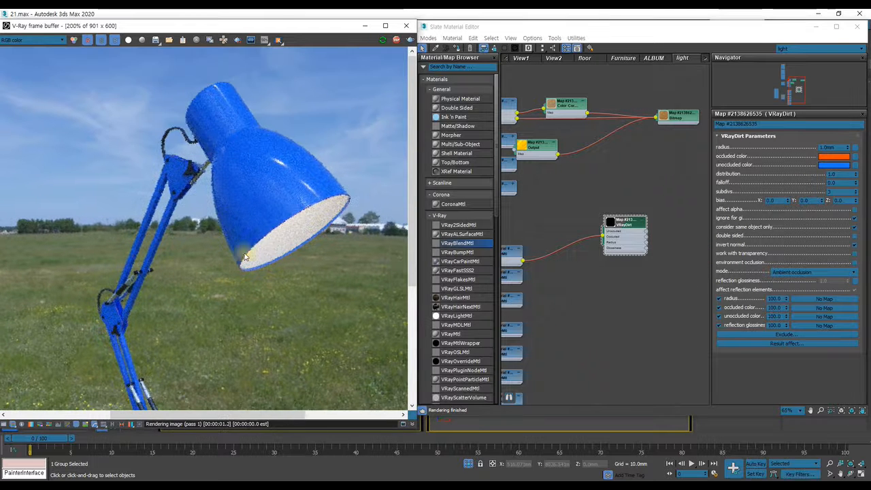
# Orbit and zoom the Perspective view onto the vented top of the lamp head, keeping the material editor beside the frame buffer
pyautogui.click(609, 29)
pyautogui.press('m')
pyautogui.keyDown('alt'); pyautogui.moveTo(568, 281); pyautogui.dragTo(603, 346, button='middle'); pyautogui.keyUp('alt')
pyautogui.scroll(1, 557, 279)
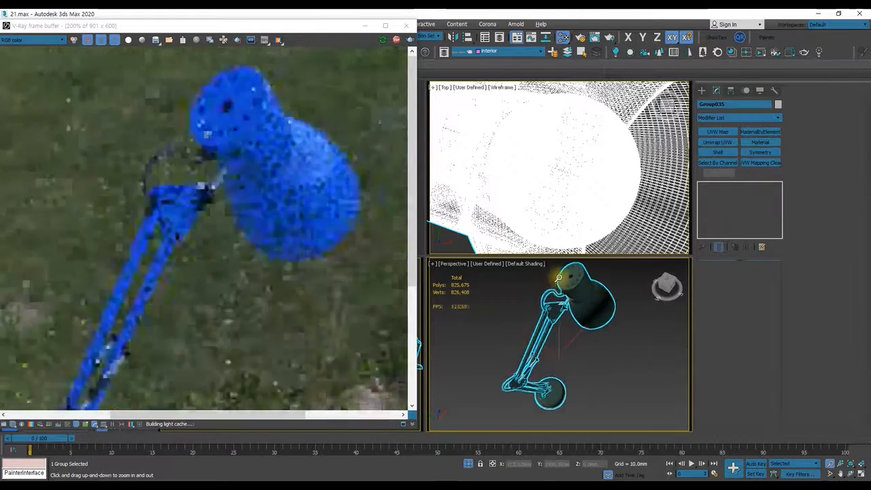
pyautogui.scroll(3, 558, 280)
pyautogui.scroll(-2, 582, 313)
pyautogui.press('m')
pyautogui.moveTo(633, 56); pyautogui.dragTo(534, 10)
pyautogui.moveTo(339, 18); pyautogui.dragTo(674, 38)
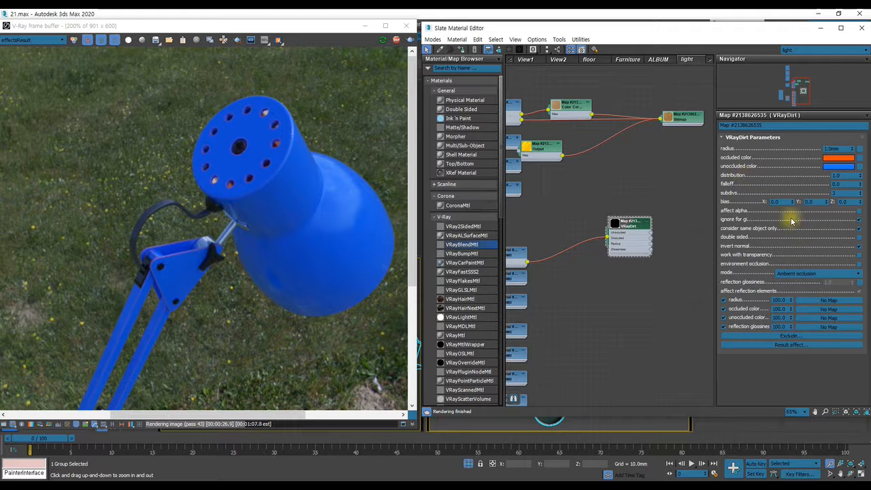
# Compare VRayDirt radius values of 2 mm and 1 mm in the render, ending on 2 mm
pyautogui.doubleClick(836, 148)
pyautogui.write('2')
pyautogui.press('Return')
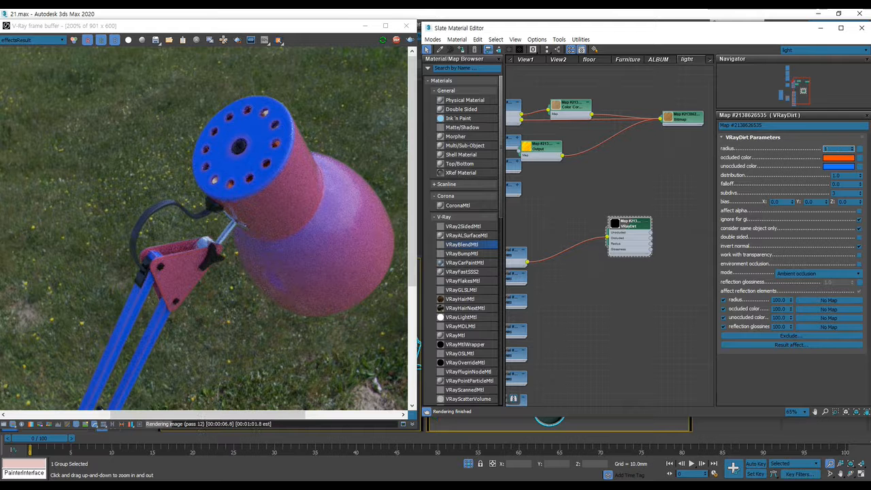
pyautogui.press('Return')
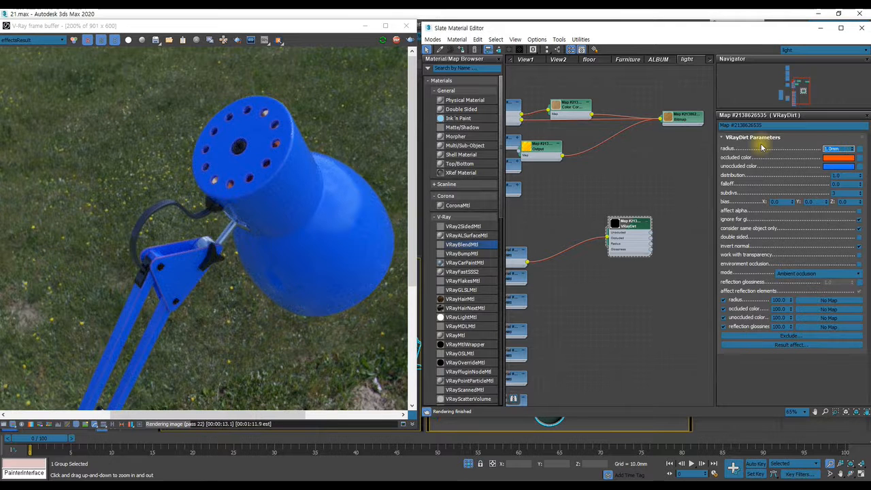
pyautogui.press('Return')
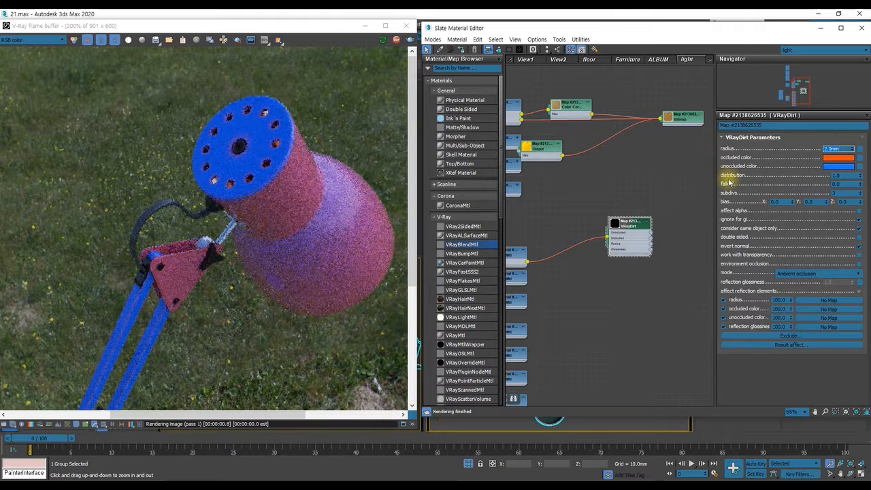
# Try distribution values of -1 and -2 on the VRayDirt map
pyautogui.moveTo(846, 176); pyautogui.dragTo(777, 176)
pyautogui.write('0')
pyautogui.press('Return')
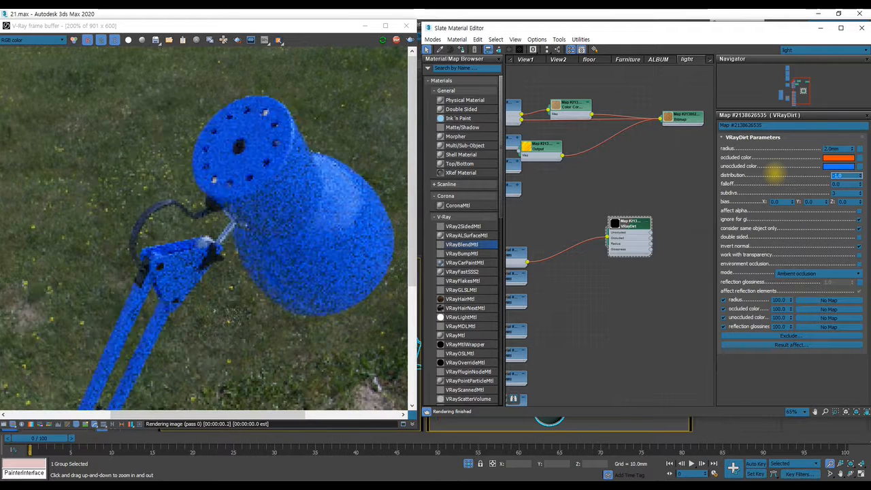
pyautogui.press('BackSpace')
pyautogui.write('-2')
pyautogui.press('Return')
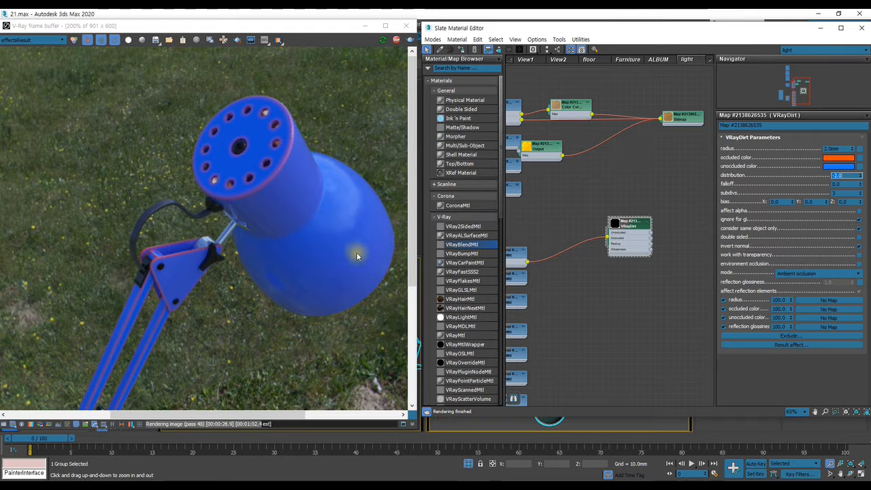
# Set the VRayDirt map's radius to 5 mm and inspect the edges of the lamp's arm and head
pyautogui.scroll(-1, 198, 238)
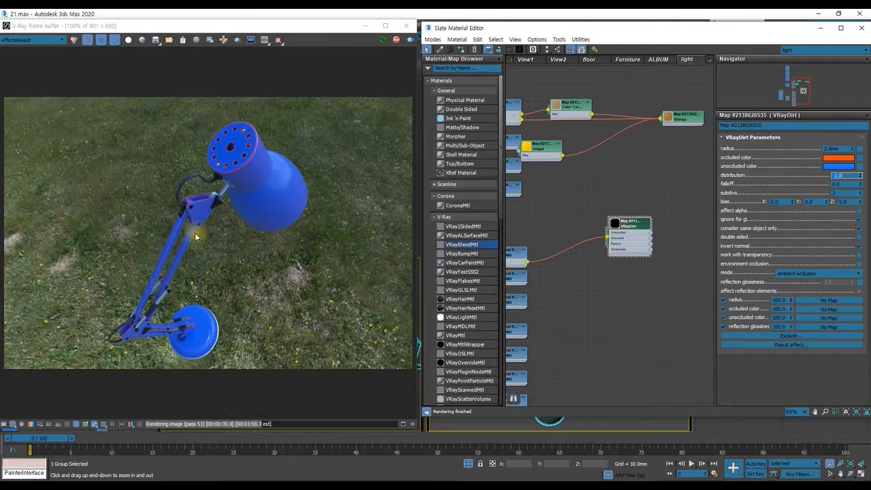
pyautogui.scroll(1, 194, 338)
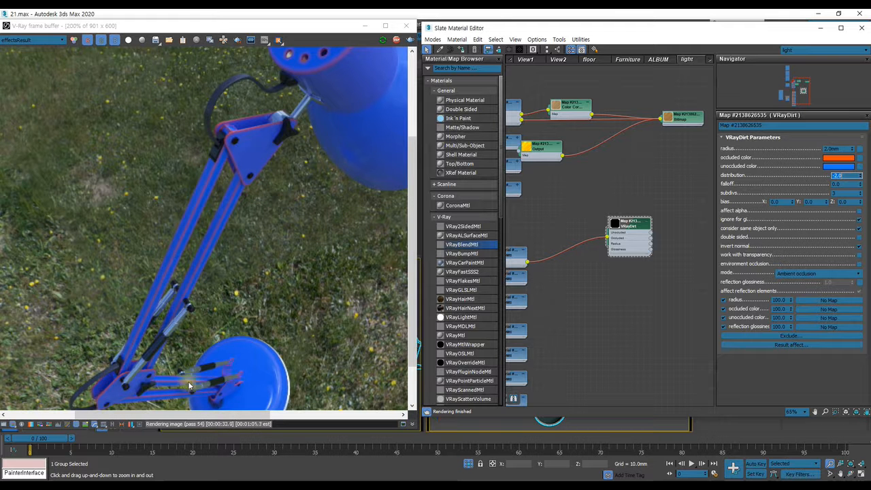
pyautogui.click(834, 149)
pyautogui.write('5')
pyautogui.press('Return')
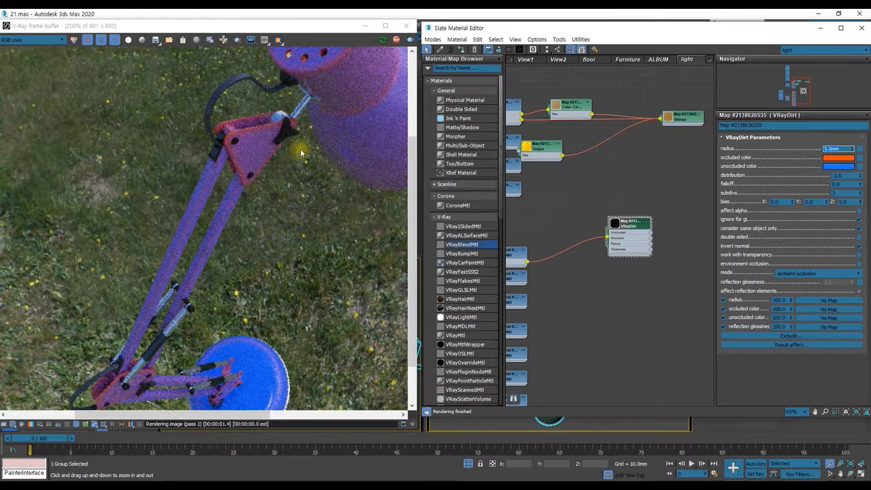
pyautogui.moveTo(299, 148); pyautogui.dragTo(258, 161)
pyautogui.moveTo(259, 161); pyautogui.dragTo(237, 209, button='middle')
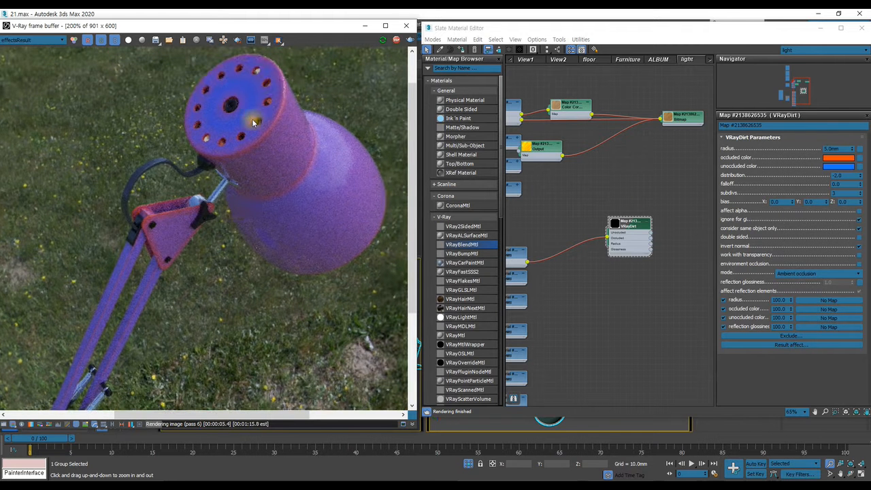
# Set the VRayDirt map's distribution to -100
pyautogui.doubleClick(838, 175)
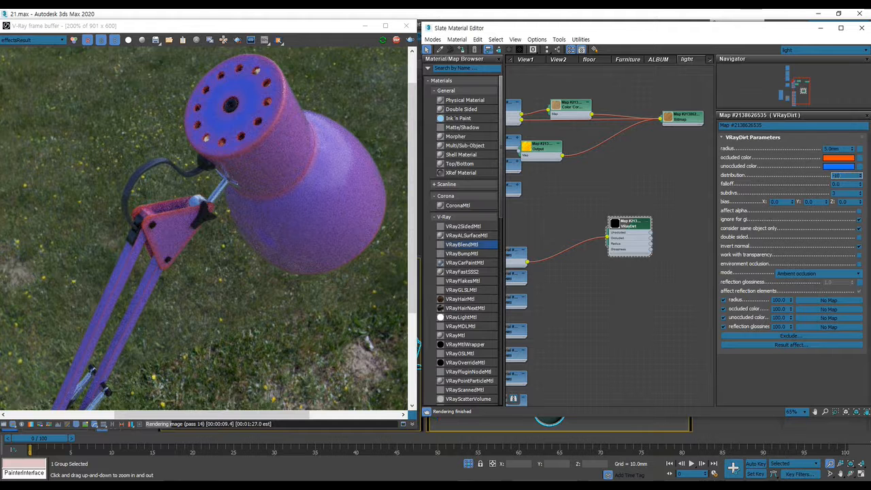
pyautogui.write('-100')
pyautogui.press('Return')
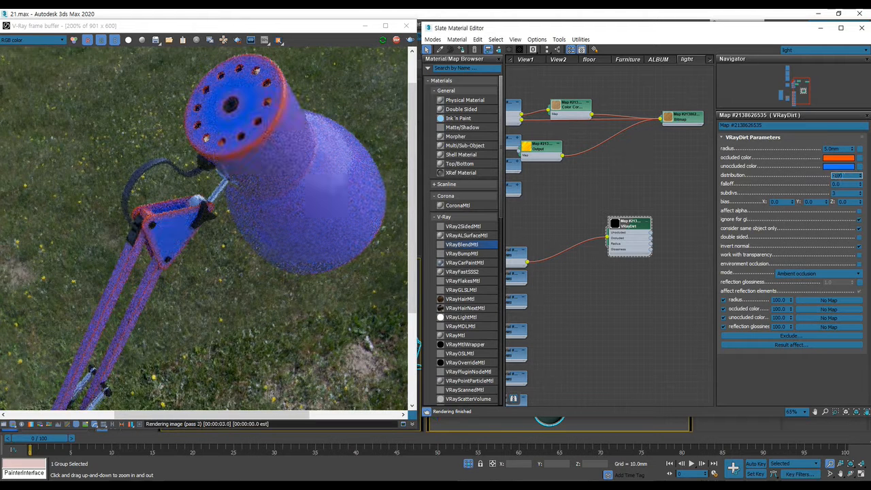
# Try a distribution of -100 on the VRayDirt map and change it to -2
pyautogui.write('-100')
pyautogui.press('Return')
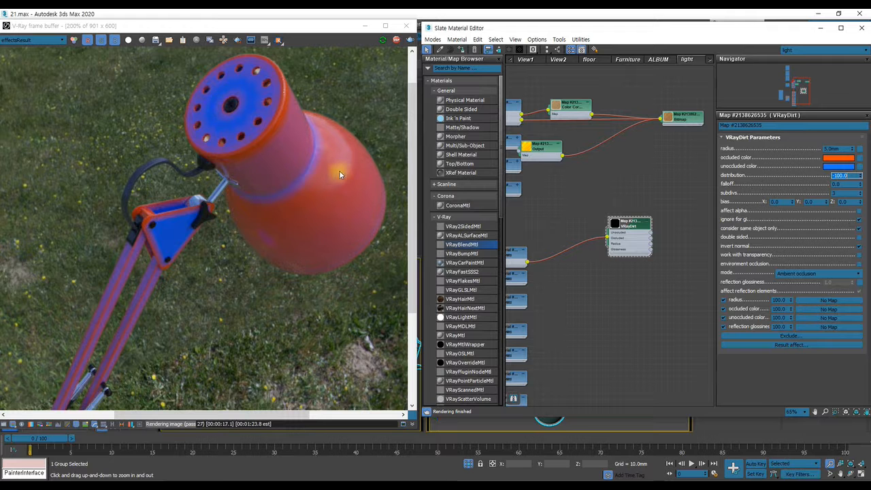
pyautogui.doubleClick(838, 175)
pyautogui.write('5')
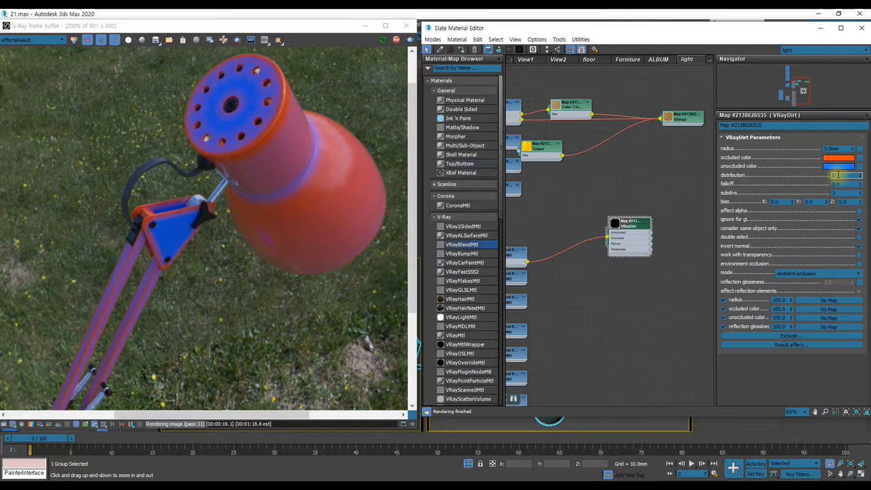
pyautogui.press('Return')
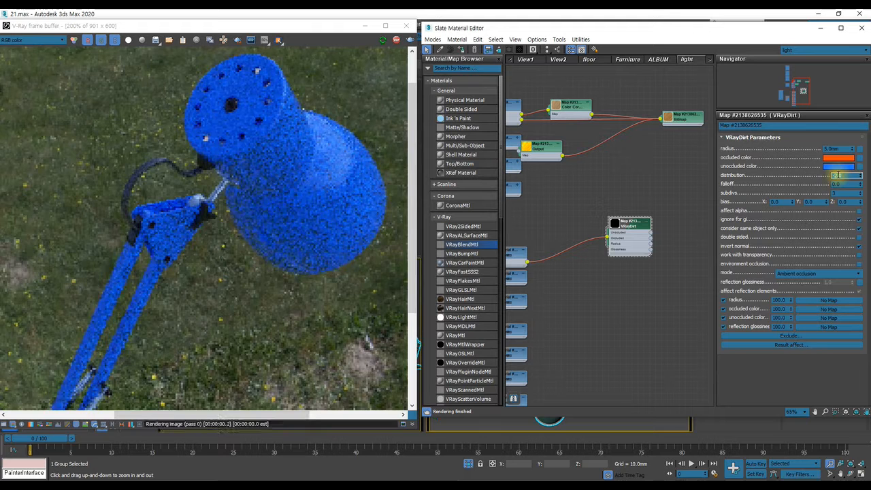
# Reduce the VRayDirt map's radius to 3 mm
pyautogui.doubleClick(837, 148)
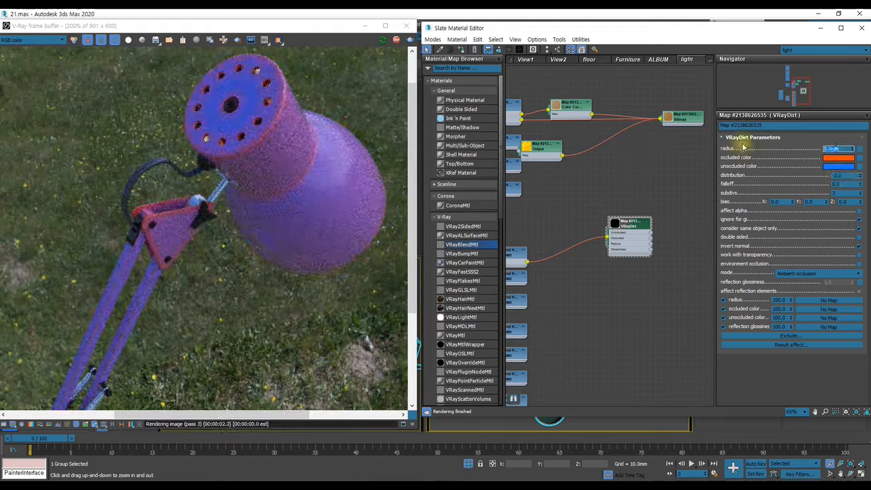
pyautogui.write('3')
pyautogui.press('Return')
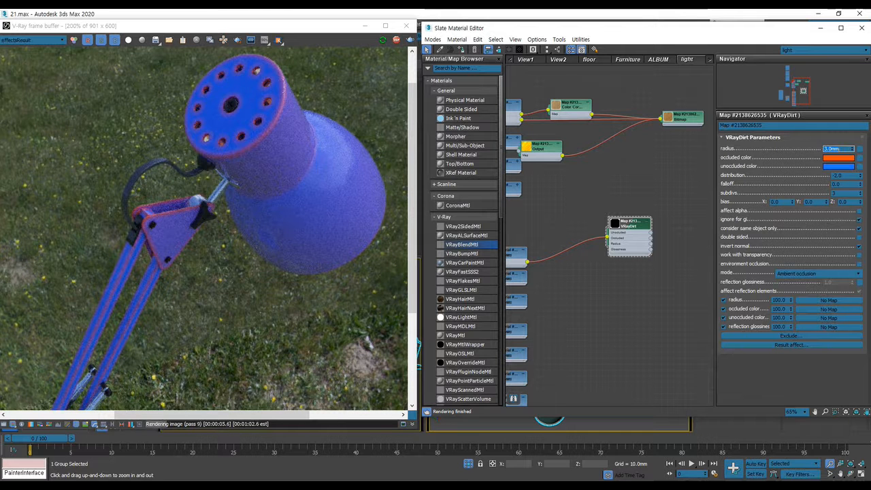
# Examine the edge coloring on the lamp's base and the arm's middle joint in the interactive render
pyautogui.moveTo(219, 282); pyautogui.dragTo(247, 251, button='middle')
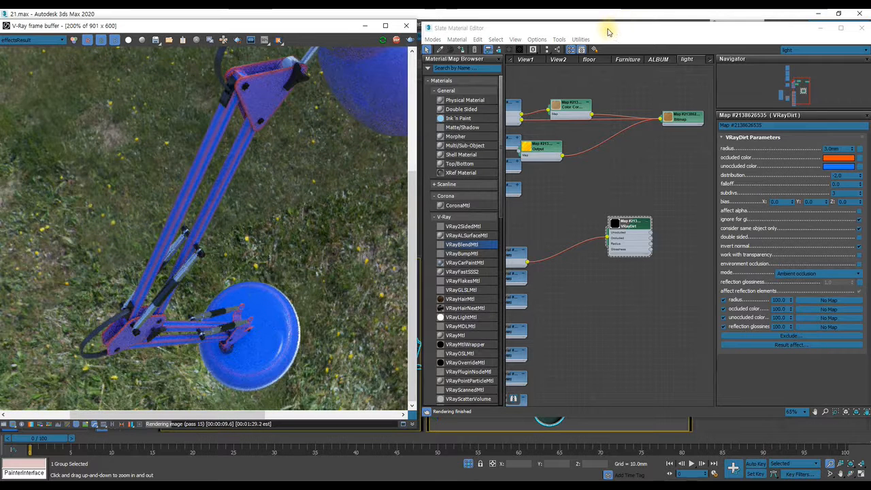
pyautogui.click(820, 28)
pyautogui.keyDown('alt'); pyautogui.moveTo(593, 356); pyautogui.dragTo(521, 331, button='middle'); pyautogui.keyUp('alt')
pyautogui.keyDown('alt'); pyautogui.moveTo(575, 360); pyautogui.dragTo(544, 339, button='middle'); pyautogui.keyUp('alt')
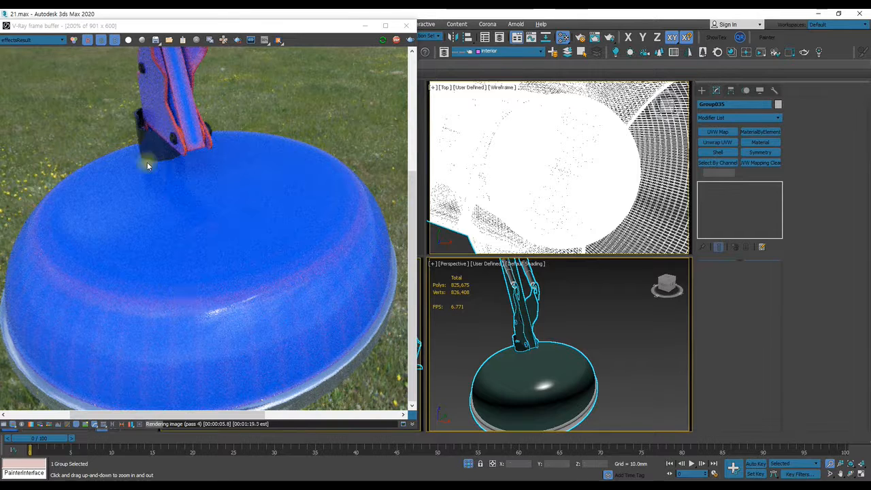
pyautogui.scroll(10, 524, 298)
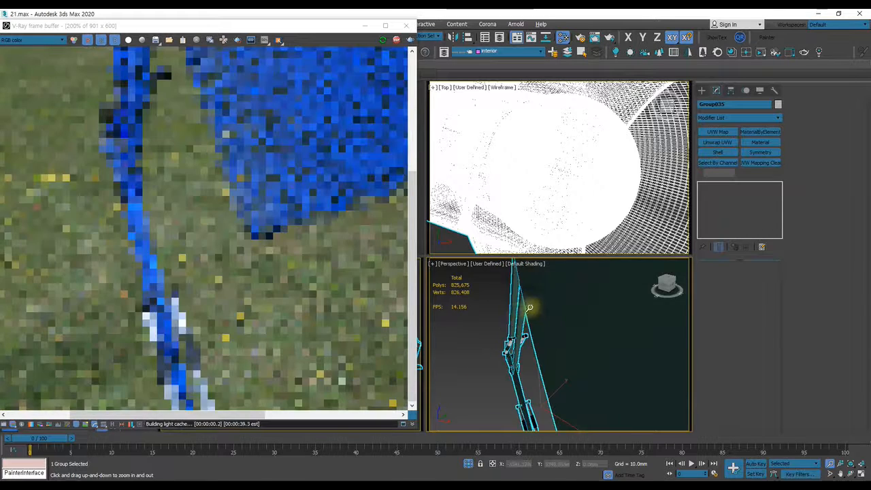
pyautogui.keyDown('alt'); pyautogui.moveTo(526, 318); pyautogui.dragTo(552, 325, button='middle'); pyautogui.keyUp('alt')
pyautogui.scroll(3, 554, 330)
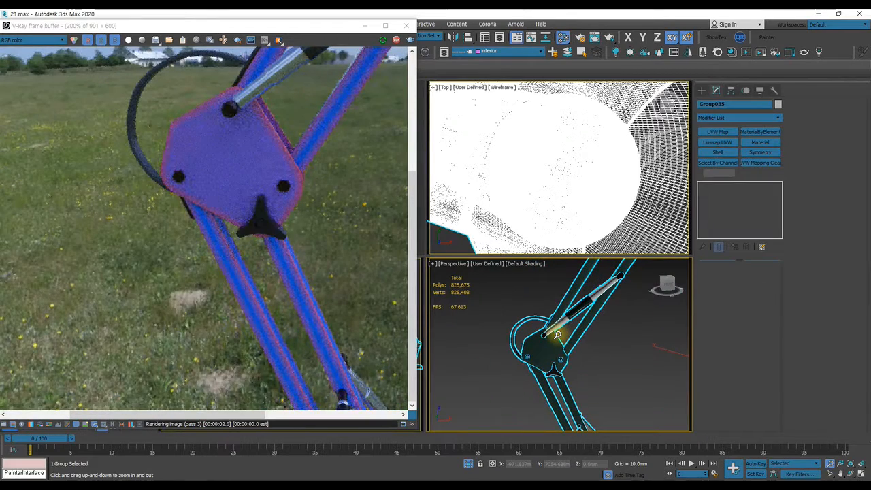
# Compare VRayDirt distribution values of -1, 0, -10 and -5 on the arm joint, ending on -5
pyautogui.press('m')
pyautogui.moveTo(842, 63); pyautogui.dragTo(588, 24)
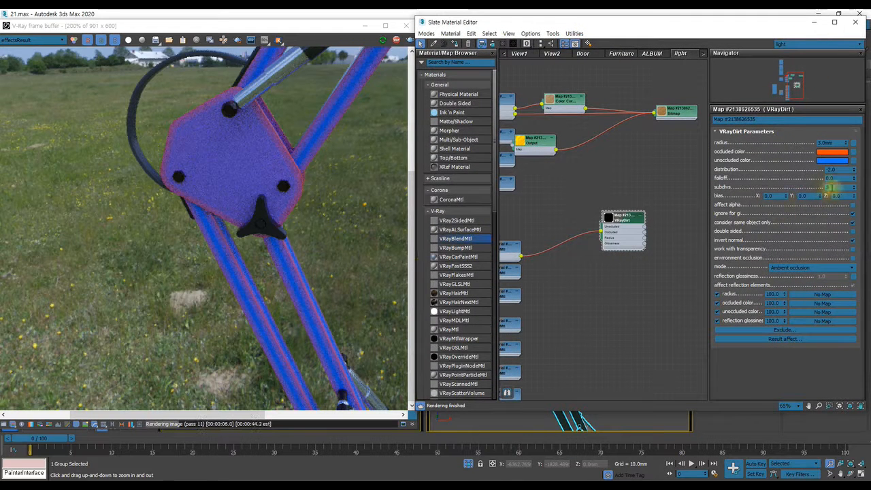
pyautogui.doubleClick(841, 168)
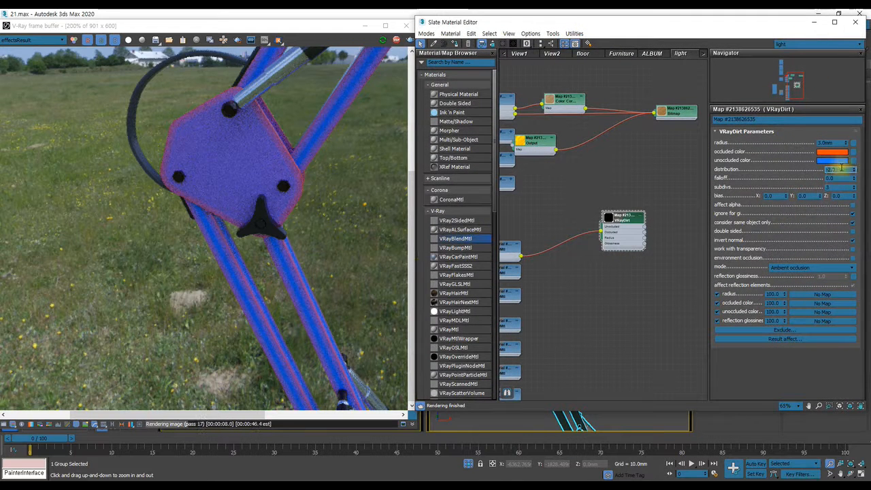
pyautogui.write('-1')
pyautogui.press('Return')
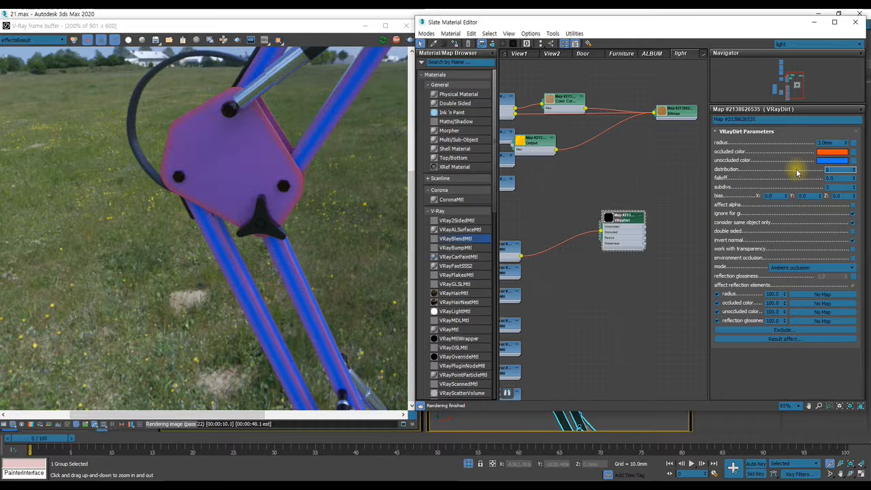
pyautogui.press('Return')
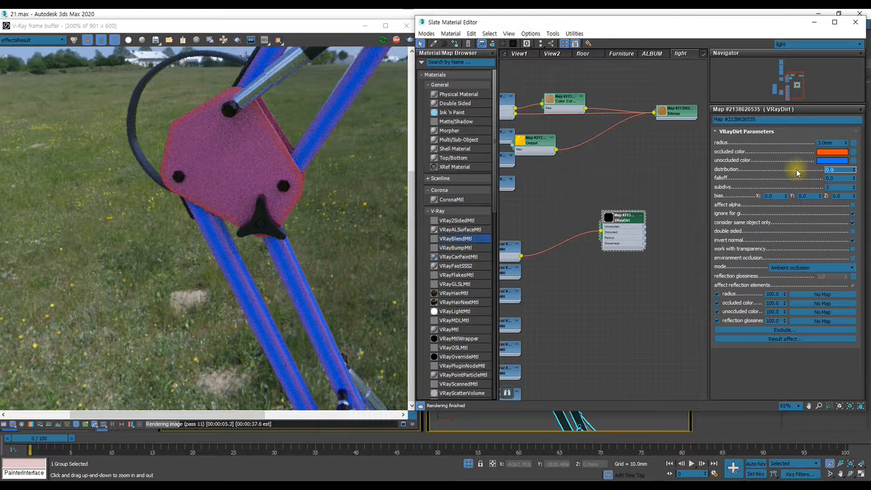
pyautogui.write('-10')
pyautogui.press('Return')
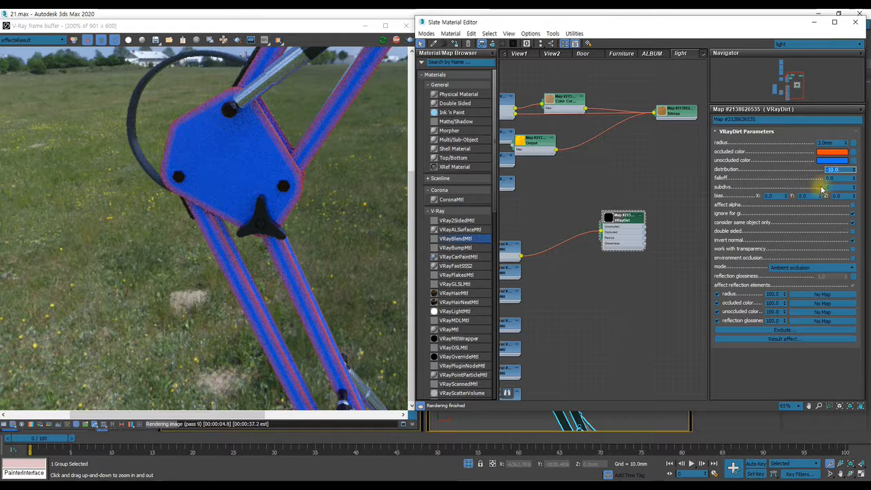
pyautogui.write('-5')
pyautogui.press('Return')
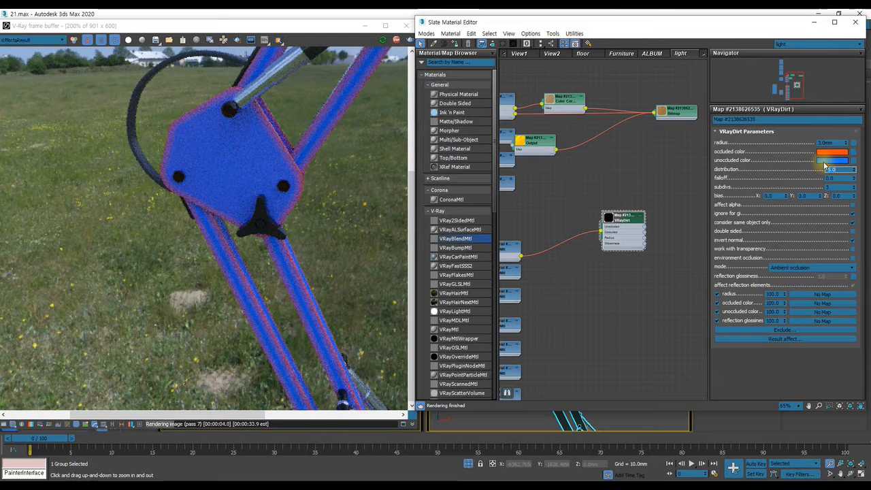
# Inspect the edge effect across the whole lamp and close up on the perforated head in the render
pyautogui.moveTo(630, 26); pyautogui.dragTo(870, 45)
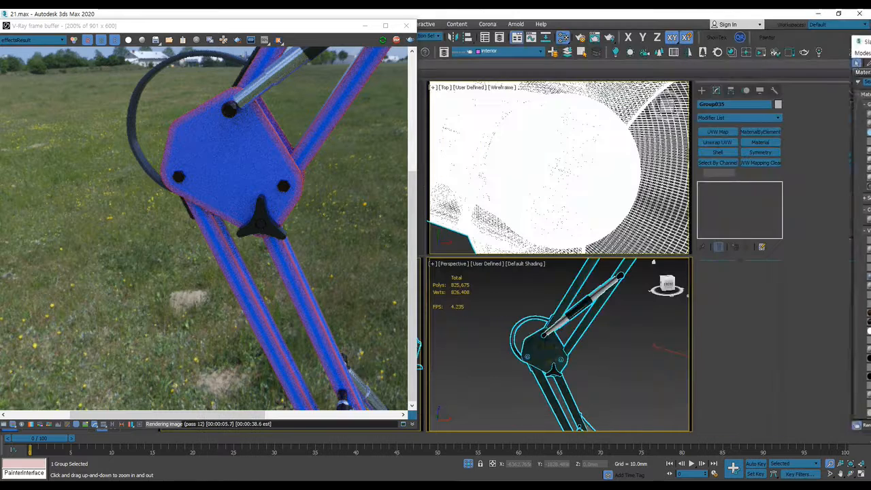
pyautogui.scroll(-2, 576, 298)
pyautogui.moveTo(576, 298); pyautogui.dragTo(513, 356, button='middle')
pyautogui.scroll(-3, 550, 296)
pyautogui.moveTo(550, 295)
pyautogui.mouseDown(button='middle')
pyautogui.moveTo(496, 349)
pyautogui.moveTo(543, 310)
pyautogui.mouseUp(button='middle')
pyautogui.scroll(1, 543, 307)
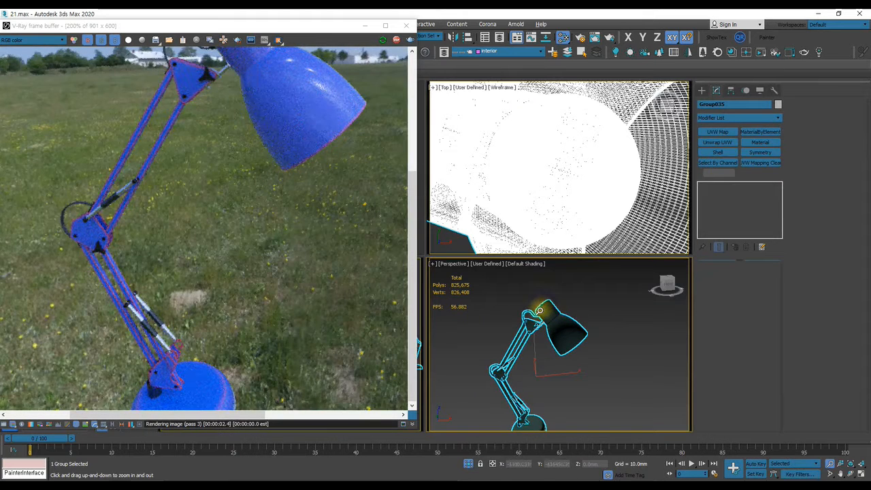
pyautogui.scroll(1, 536, 325)
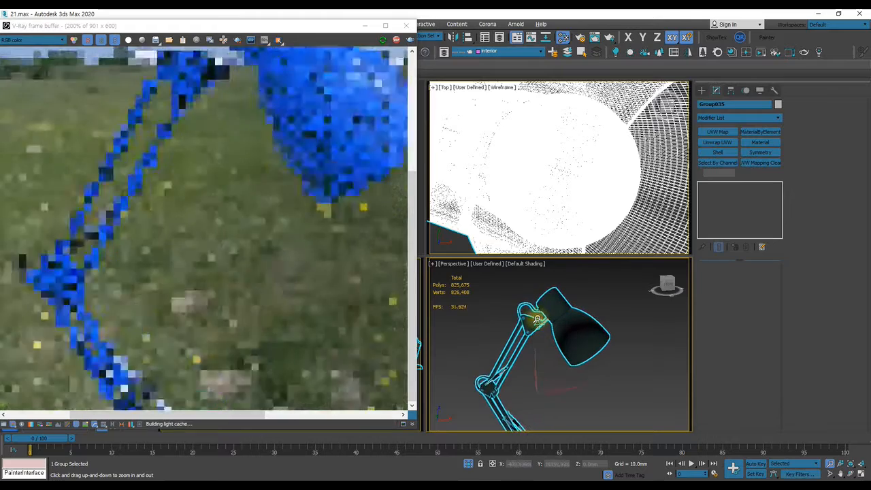
pyautogui.keyDown('alt'); pyautogui.moveTo(550, 321); pyautogui.dragTo(606, 347, button='middle'); pyautogui.keyUp('alt')
pyautogui.moveTo(606, 347); pyautogui.dragTo(550, 341)
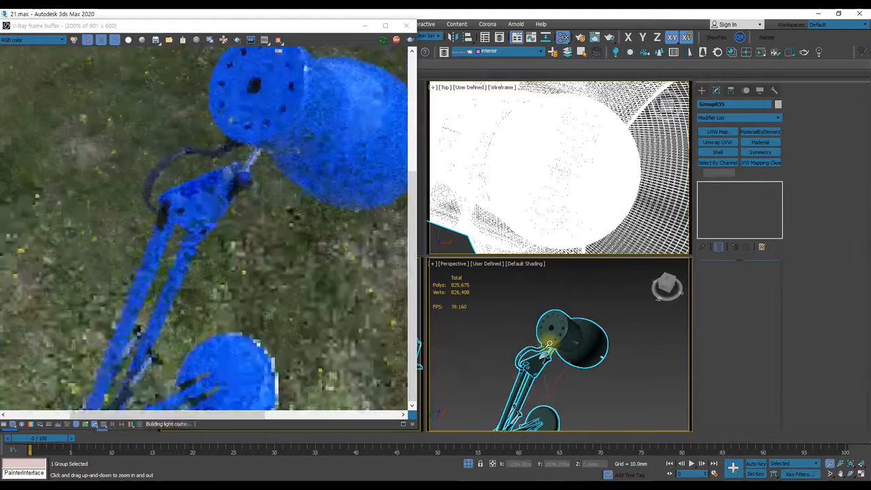
pyautogui.doubleClick(265, 236)
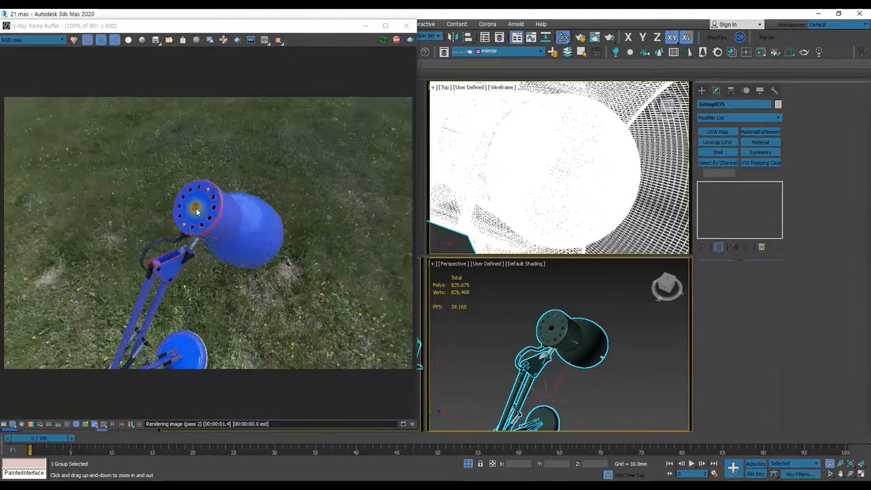
pyautogui.scroll(1, 191, 204)
pyautogui.moveTo(193, 243); pyautogui.dragTo(234, 185, button='middle')
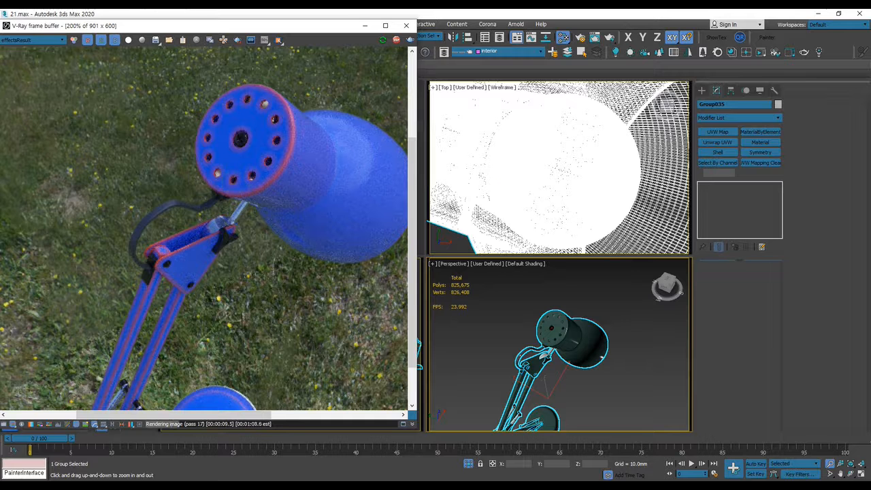
# Compare VRayDirt radius values of 5, 4, 3 and 2 mm on the lamp head, ending on 2 mm
pyautogui.moveTo(870, 32); pyautogui.dragTo(584, 40)
pyautogui.moveTo(829, 155); pyautogui.dragTo(727, 135)
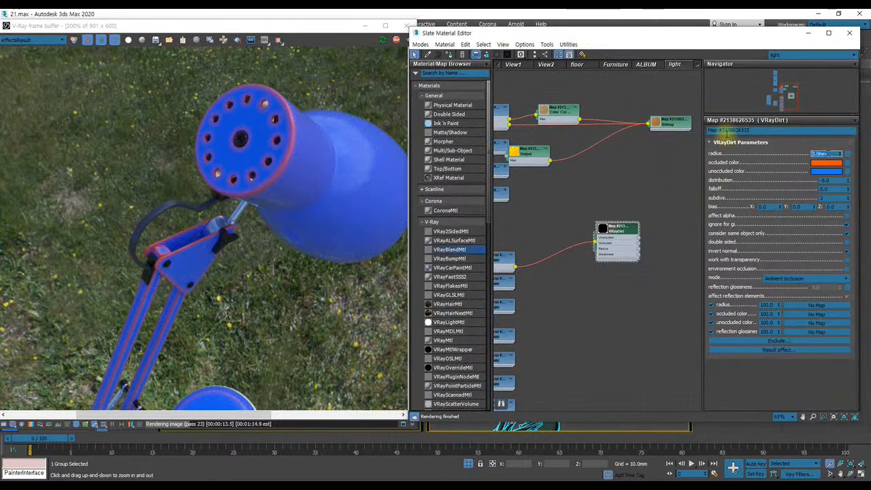
pyautogui.write('5')
pyautogui.press('Return')
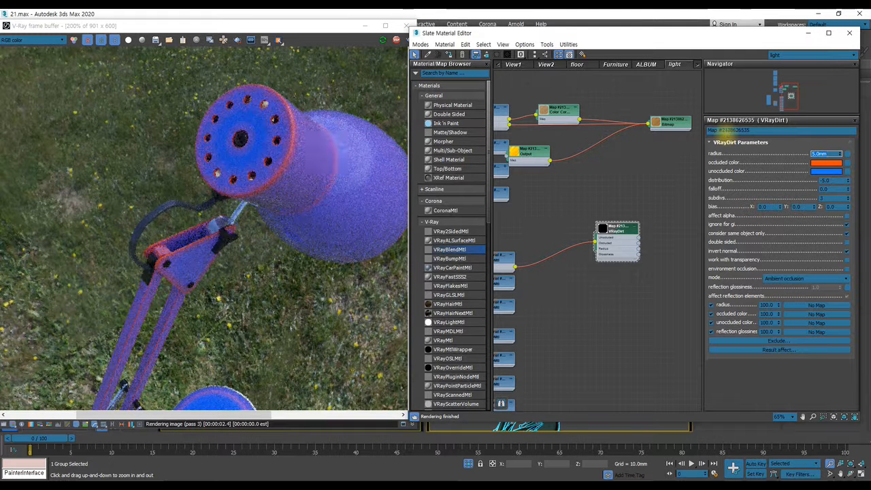
pyautogui.write('4')
pyautogui.press('Return')
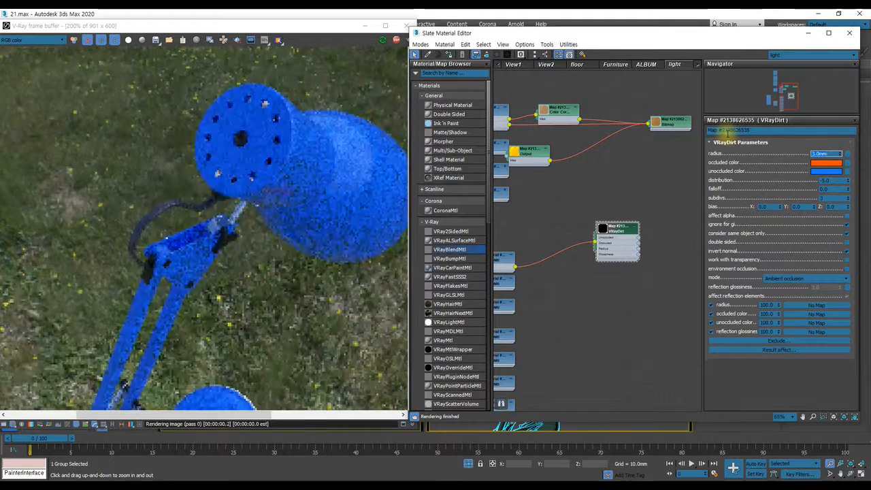
pyautogui.press('Return')
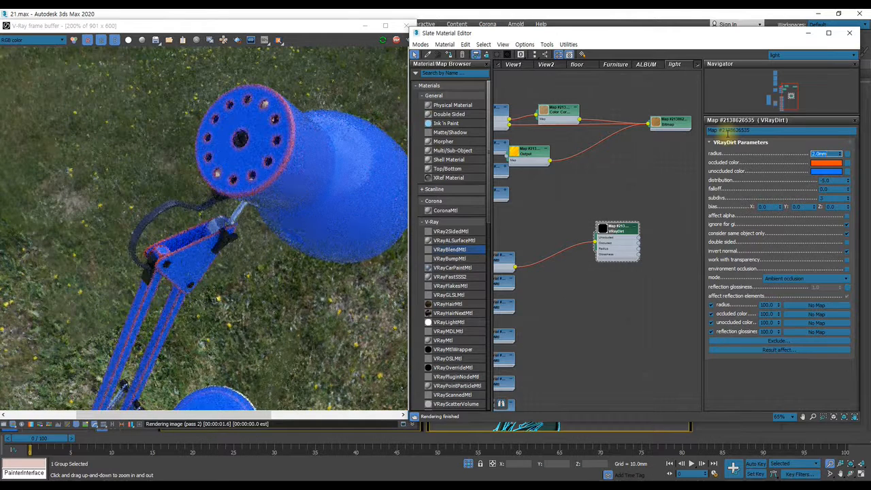
# Try a distribution of -10 on the VRayDirt map and settle on -8
pyautogui.doubleClick(828, 179)
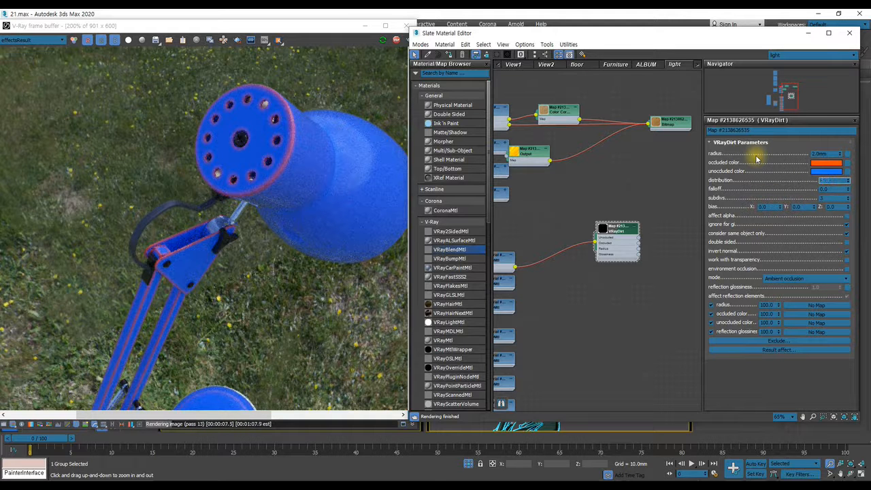
pyautogui.write('-10')
pyautogui.press('Return')
pyautogui.write('-8')
pyautogui.press('Return')
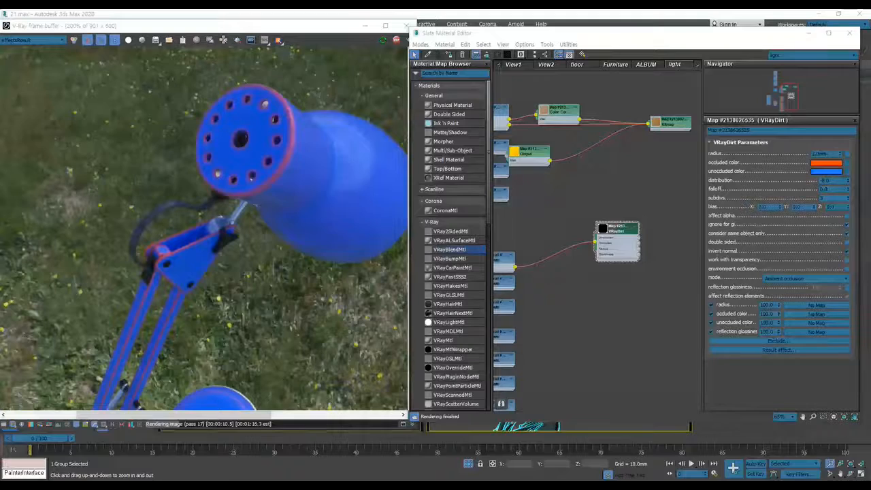
# Switch to File Explorer and browse the image, wood and map texture folders for a suitable texture
pyautogui.hotkey('alt', 'Tab')
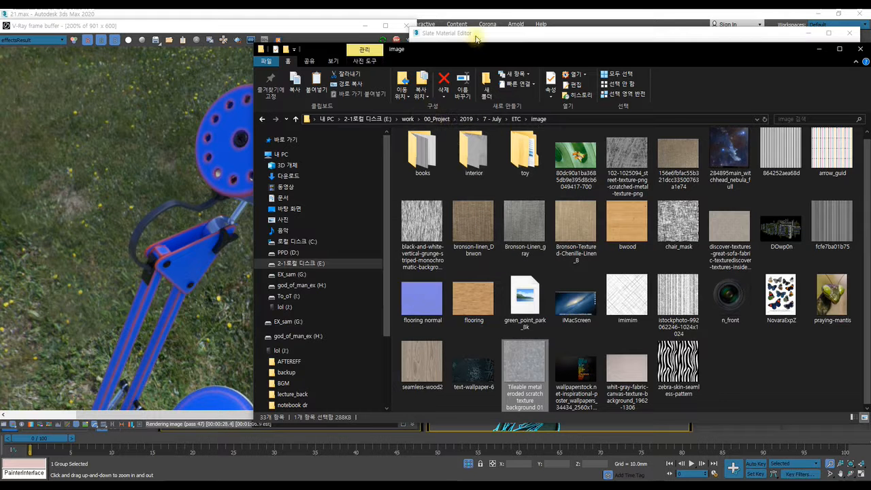
pyautogui.moveTo(468, 54); pyautogui.dragTo(443, 61)
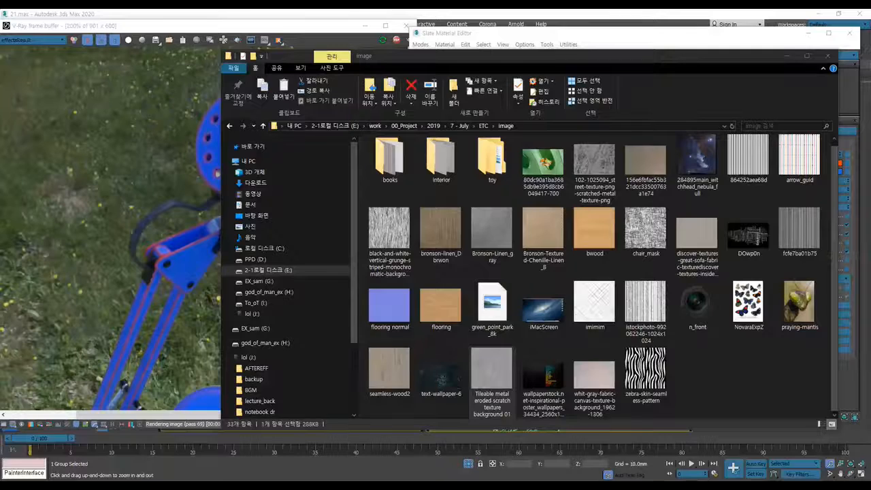
pyautogui.hotkey('alt', 'Tab')
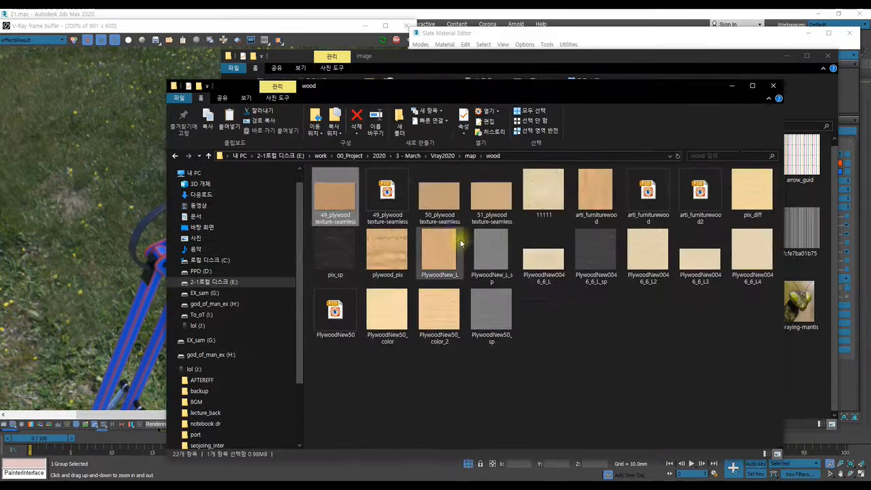
pyautogui.hotkey('alt', 'Up')
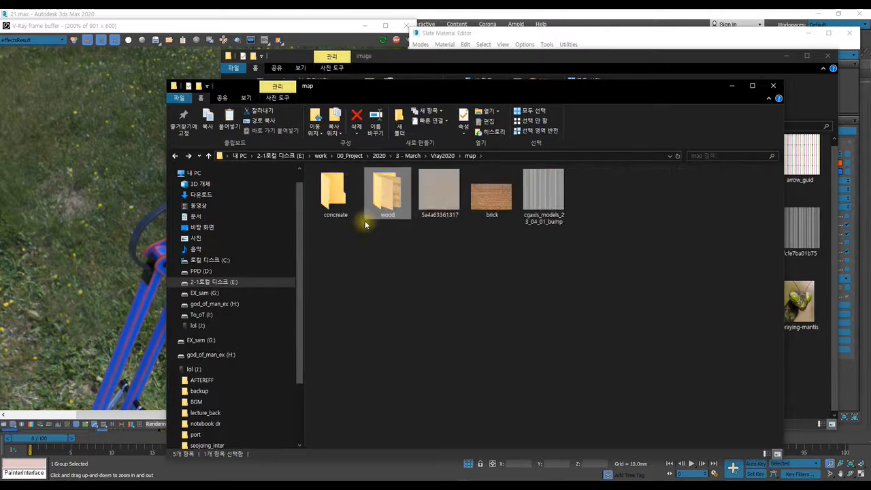
pyautogui.hotkey('alt', 'Up')
pyautogui.doubleClick(321, 220)
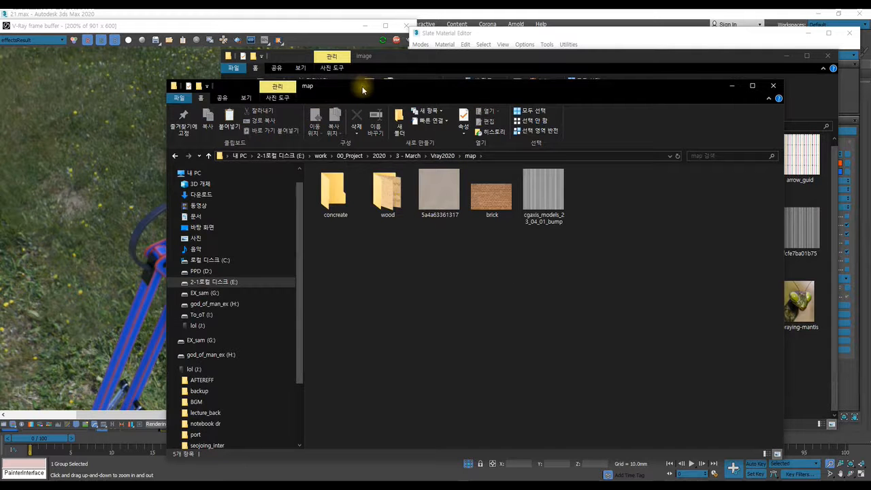
# Move the map folder window aside and view the "Tileable metal eroded scratch texture background 01" image from the image folder in FastStone Image Viewer
pyautogui.moveTo(374, 87); pyautogui.dragTo(533, 67)
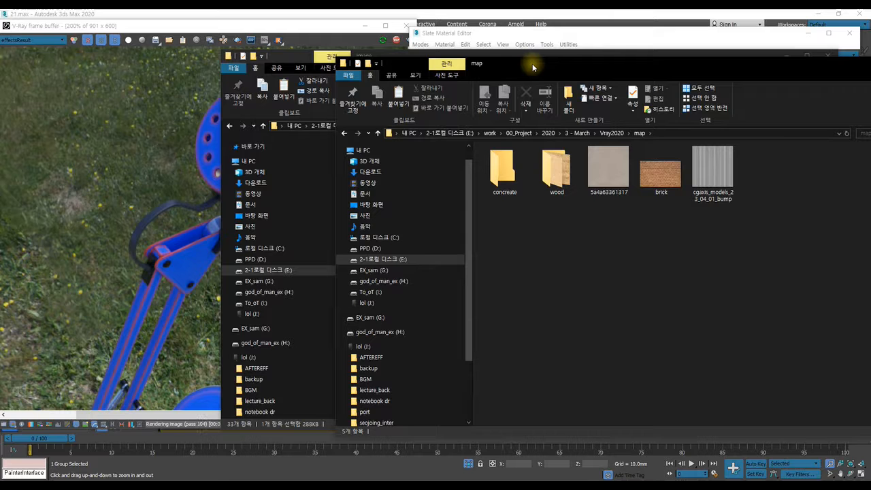
pyautogui.moveTo(532, 67); pyautogui.dragTo(870, 65)
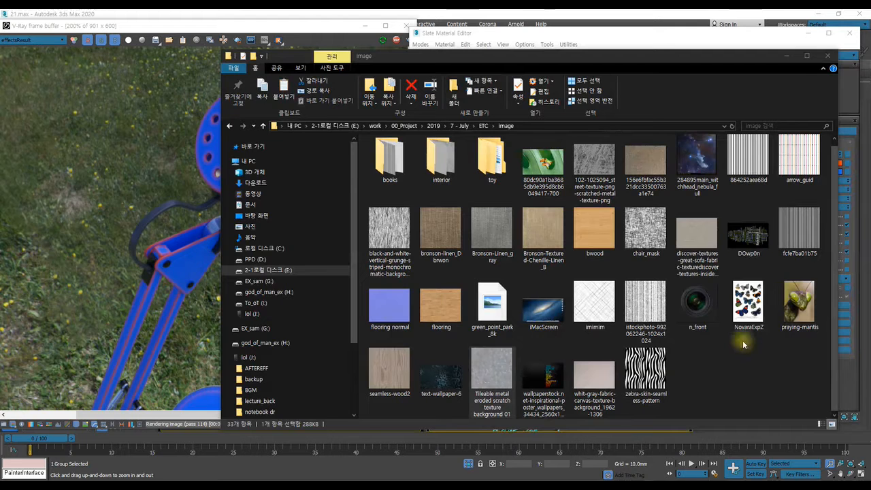
pyautogui.click(507, 367)
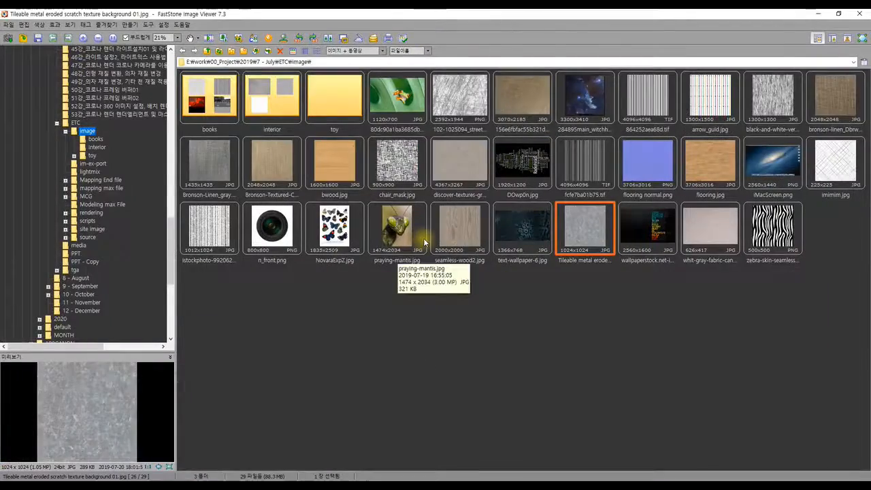
# View the "Tileable metal eroded scratch texture background 01" image at full size and move the image viewer aside
pyautogui.press('Return')
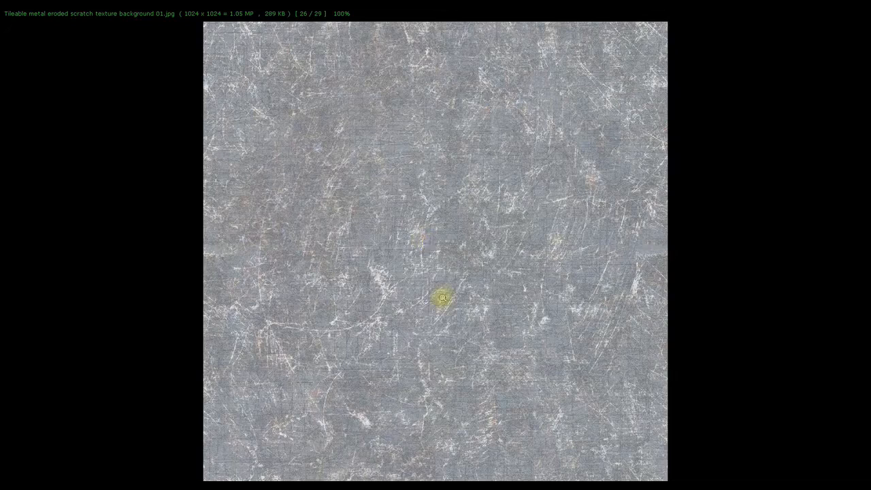
pyautogui.click(457, 216)
pyautogui.press('Escape')
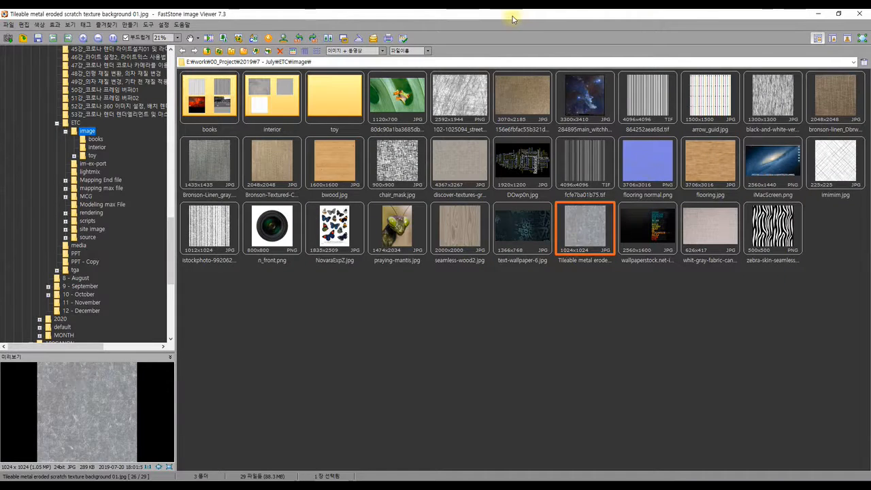
pyautogui.moveTo(512, 19); pyautogui.dragTo(868, 15)
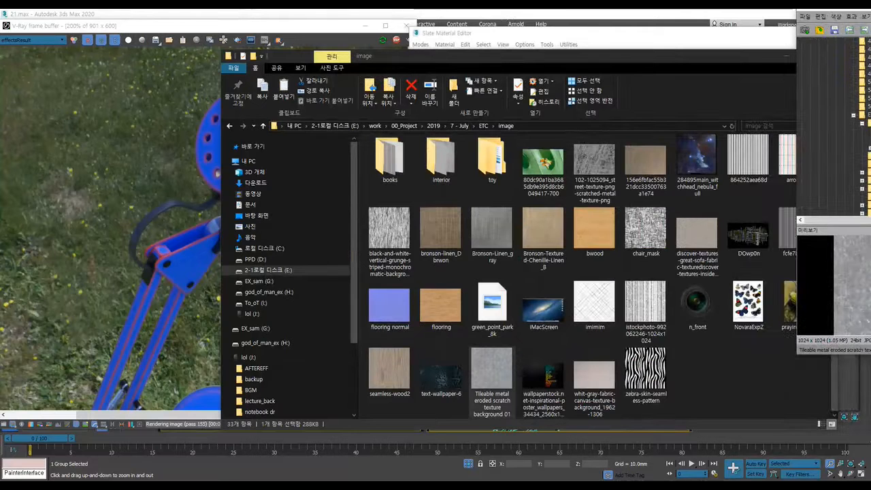
# Add the eroded metal scratch texture to the material graph as a Bitmap and connect it to the VRayDirt map's Occluded input
pyautogui.click(783, 55)
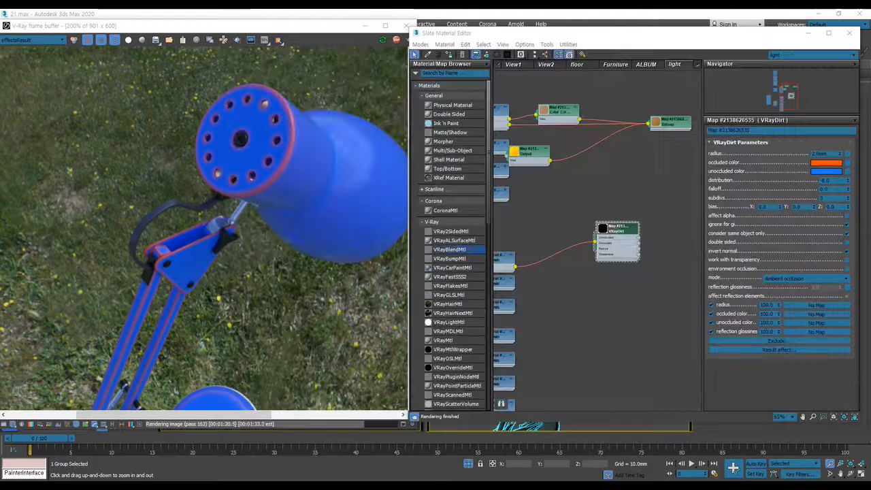
pyautogui.moveTo(588, 288); pyautogui.dragTo(619, 289)
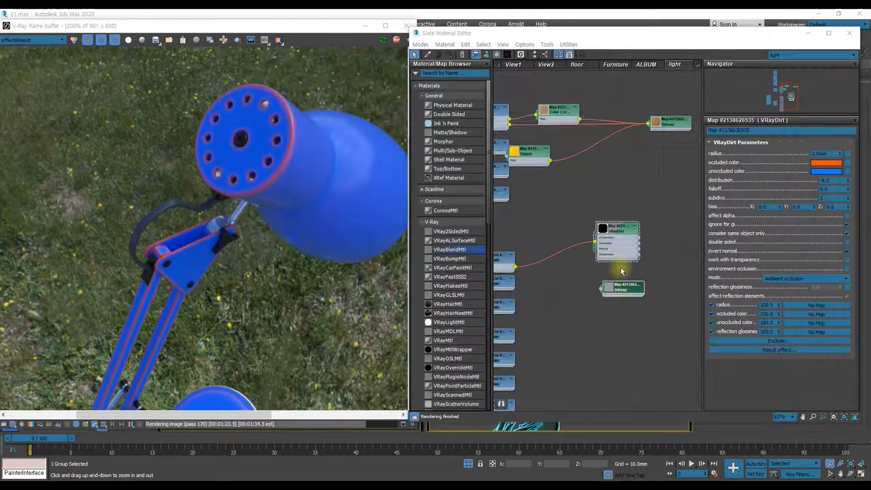
pyautogui.scroll(2, 620, 268)
pyautogui.scroll(3, 592, 293)
pyautogui.moveTo(563, 319); pyautogui.dragTo(629, 249)
pyautogui.moveTo(619, 256); pyautogui.dragTo(650, 242, button='middle')
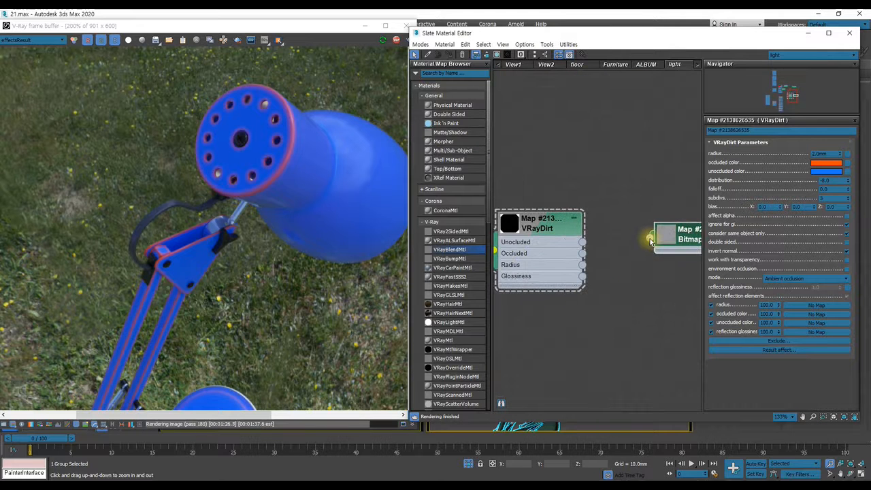
pyautogui.moveTo(650, 239); pyautogui.dragTo(582, 253)
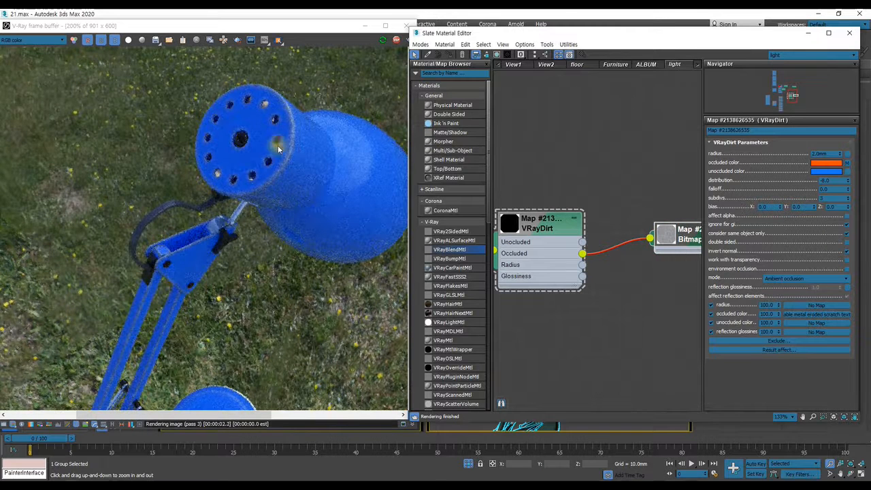
# Examine the scratch texture's edge wear on the lamp head, arm and base in the interactive render
pyautogui.scroll(4, 262, 151)
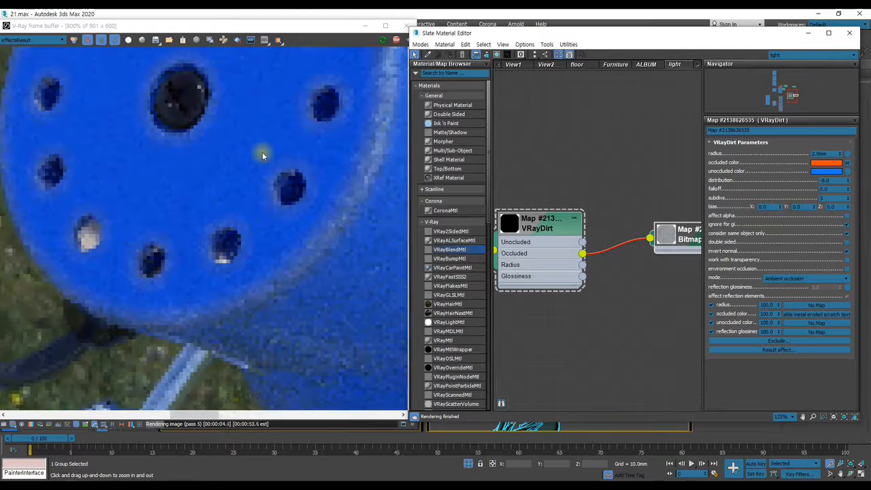
pyautogui.scroll(-4, 279, 162)
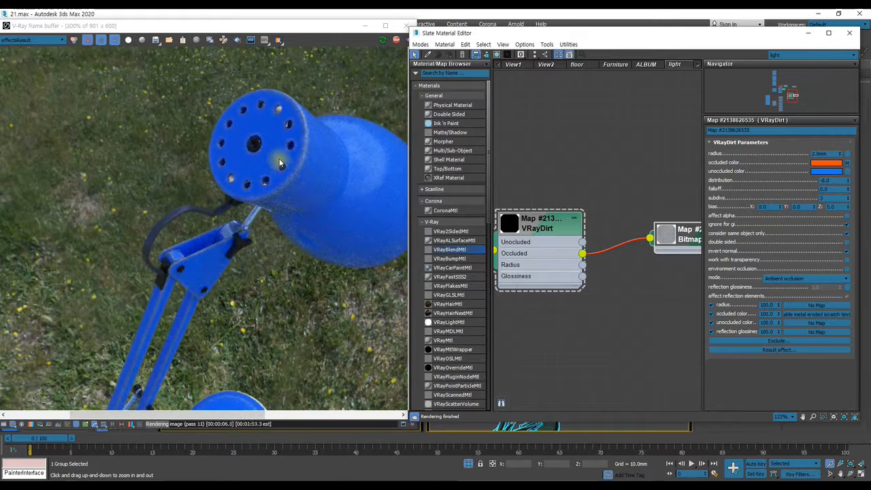
pyautogui.scroll(1, 344, 250)
pyautogui.scroll(-1, 323, 249)
pyautogui.scroll(1, 164, 264)
pyautogui.moveTo(183, 273); pyautogui.dragTo(248, 187, button='middle')
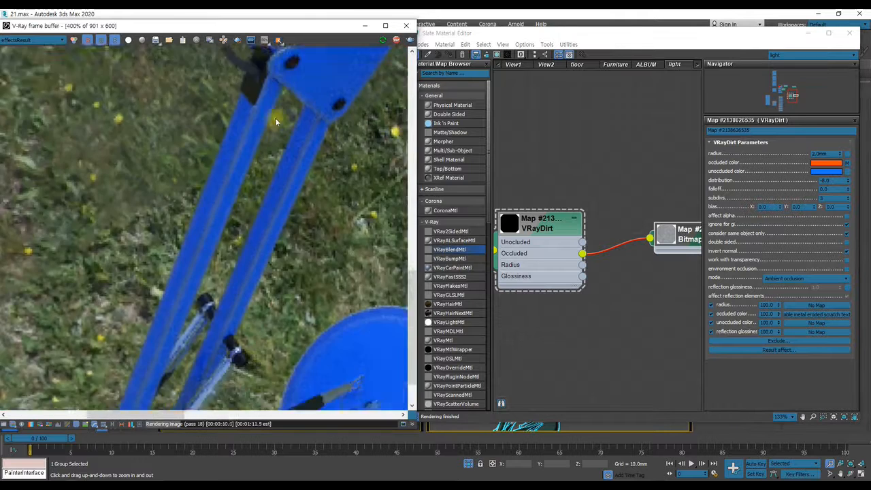
pyautogui.scroll(-1, 249, 187)
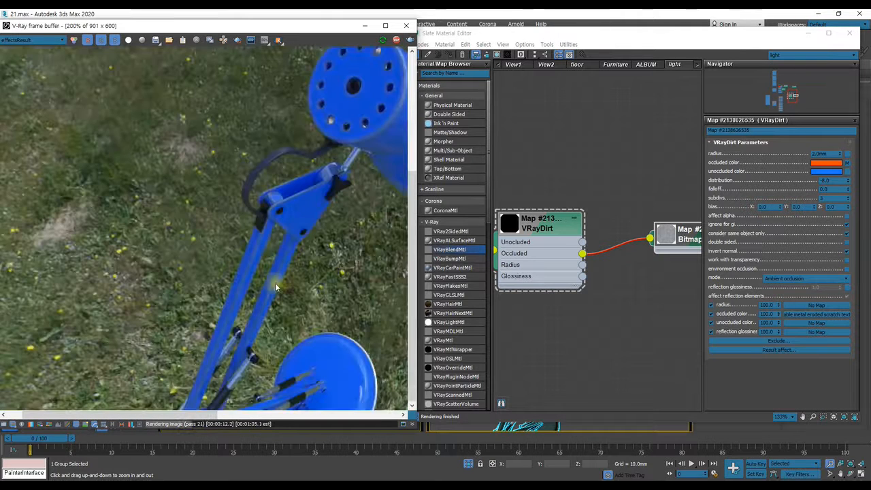
pyautogui.moveTo(275, 283); pyautogui.dragTo(260, 162, button='middle')
pyautogui.scroll(1, 297, 362)
pyautogui.moveTo(313, 357); pyautogui.dragTo(353, 256, button='middle')
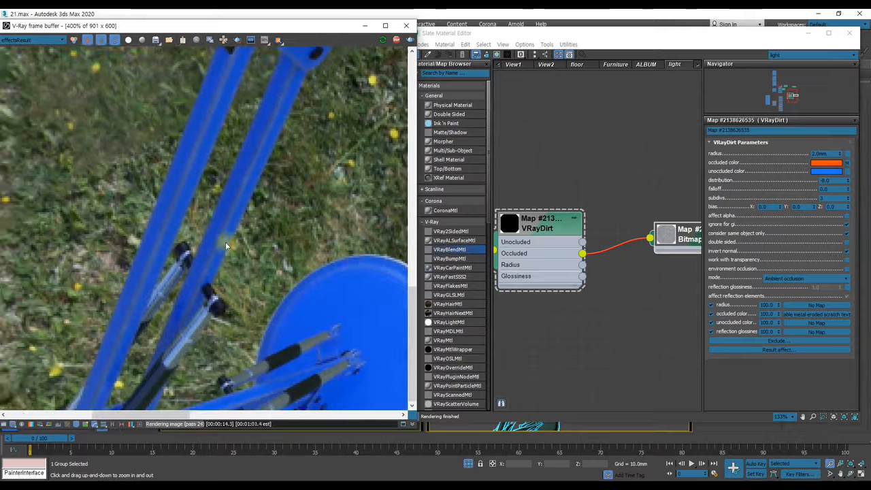
pyautogui.moveTo(208, 196); pyautogui.dragTo(238, 206, button='middle')
pyautogui.scroll(-1, 238, 206)
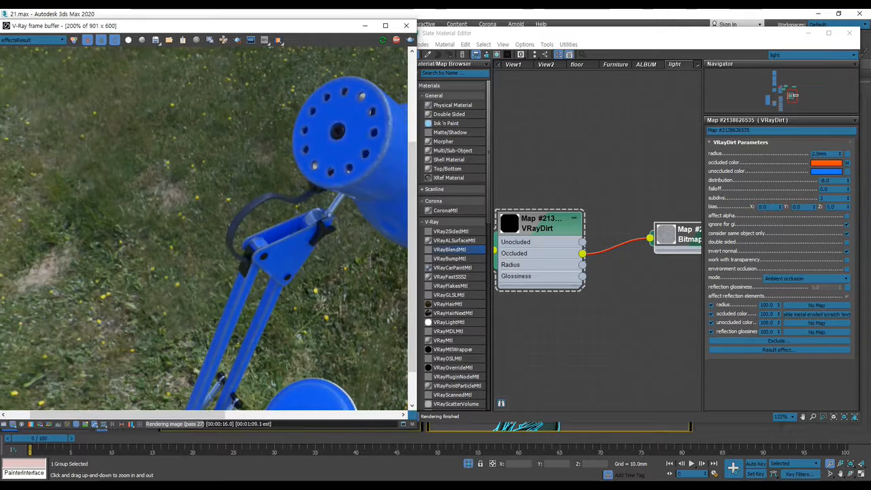
# Copy the diffuse color of the first lamp VRayMtl and paste it into the VRayDirt map's unoccluded color
pyautogui.moveTo(587, 235); pyautogui.dragTo(596, 273, button='middle')
pyautogui.scroll(-8, 596, 273)
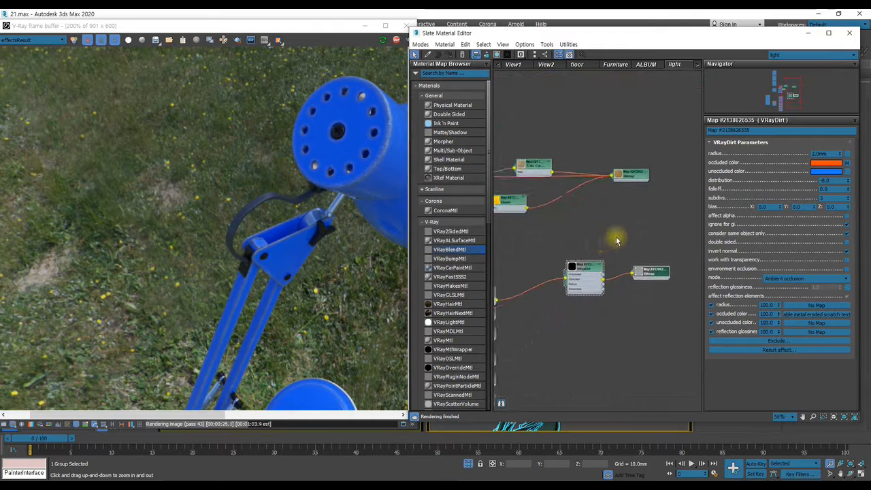
pyautogui.scroll(5, 568, 252)
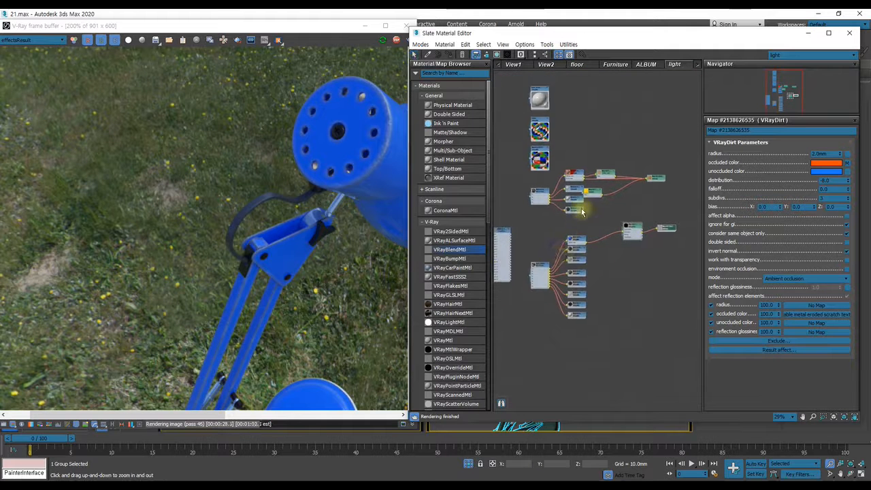
pyautogui.doubleClick(592, 251)
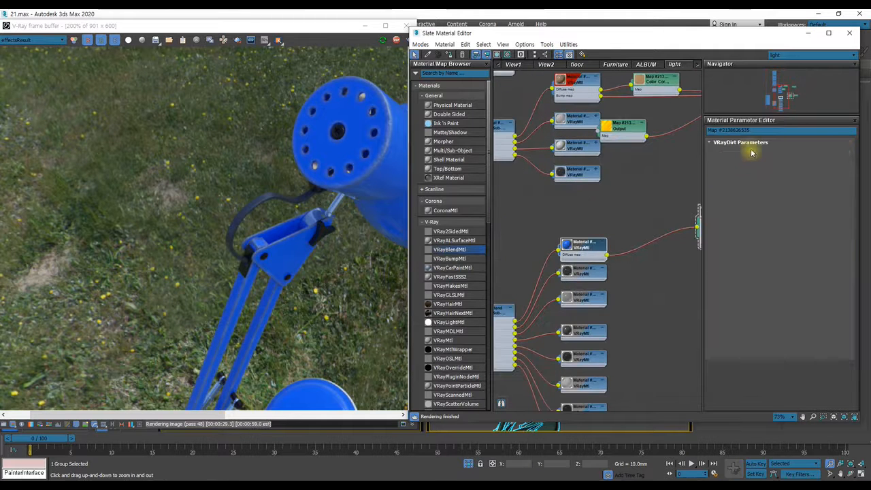
pyautogui.rightClick(754, 153)
pyautogui.click(764, 162)
pyautogui.moveTo(645, 195); pyautogui.dragTo(536, 207, button='middle')
pyautogui.moveTo(629, 225); pyautogui.dragTo(564, 221, button='middle')
pyautogui.doubleClick(564, 222)
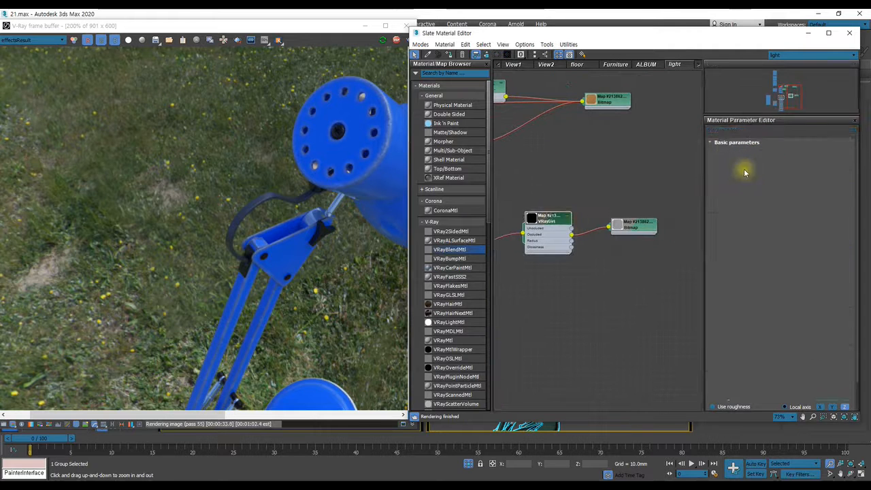
pyautogui.rightClick(819, 171)
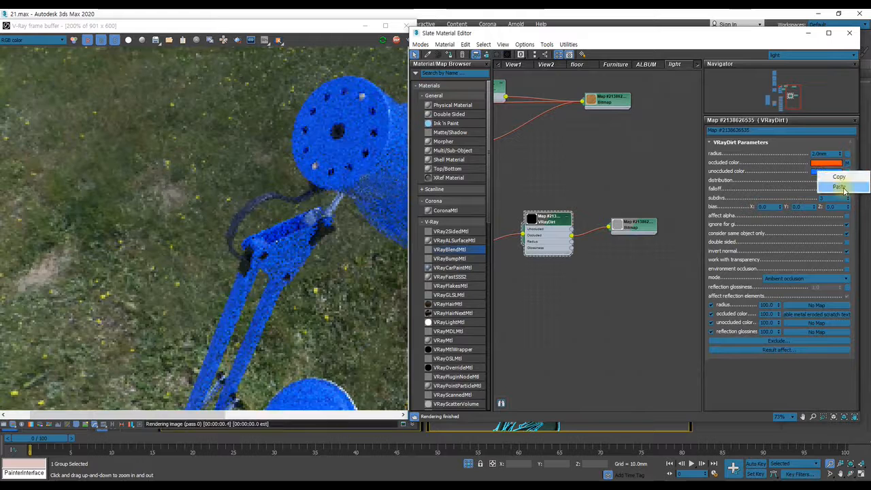
pyautogui.click(831, 180)
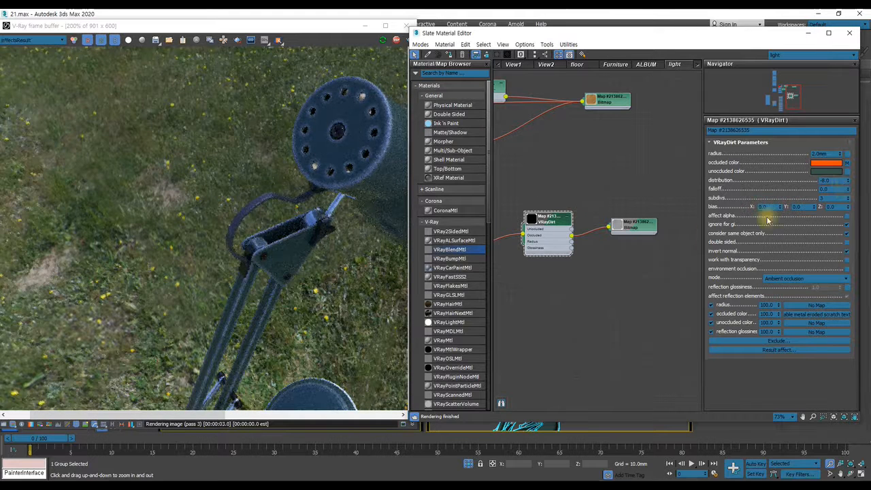
# Add a VRayBlendMtl to the material graph, placing it below the VRayDirt map
pyautogui.moveTo(646, 227); pyautogui.dragTo(633, 218)
pyautogui.moveTo(509, 246)
pyautogui.mouseDown(button='middle')
pyautogui.moveTo(618, 215)
pyautogui.moveTo(524, 230)
pyautogui.mouseUp(button='middle')
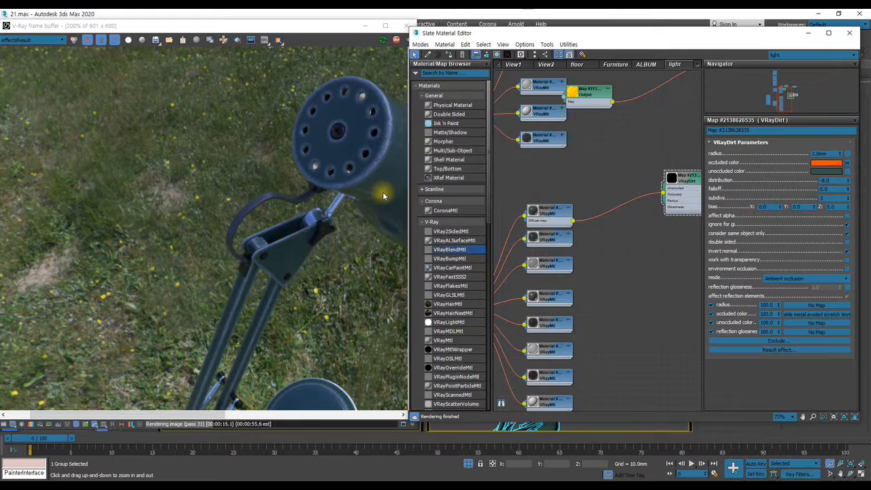
pyautogui.moveTo(551, 247); pyautogui.dragTo(622, 220, button='middle')
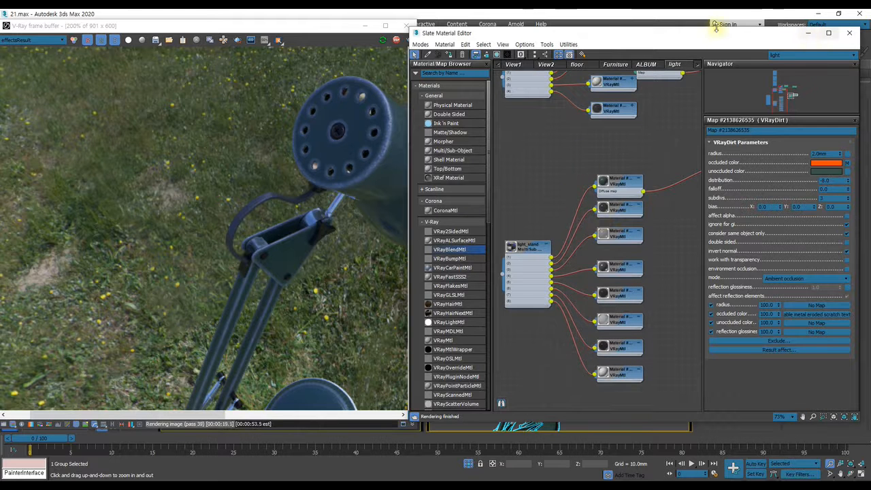
pyautogui.moveTo(679, 36); pyautogui.dragTo(684, 29)
pyautogui.moveTo(567, 180); pyautogui.dragTo(595, 170, button='middle')
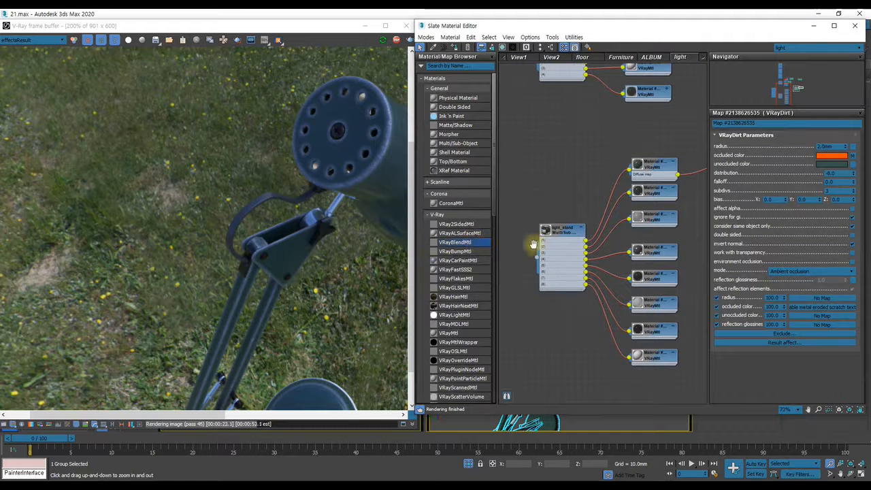
pyautogui.moveTo(540, 237); pyautogui.dragTo(505, 263, button='middle')
pyautogui.scroll(-2, 539, 271)
pyautogui.moveTo(455, 242); pyautogui.dragTo(629, 269)
pyautogui.moveTo(629, 268); pyautogui.dragTo(573, 268, button='middle')
pyautogui.moveTo(585, 268); pyautogui.dragTo(607, 251)
pyautogui.moveTo(625, 243); pyautogui.dragTo(616, 243, button='middle')
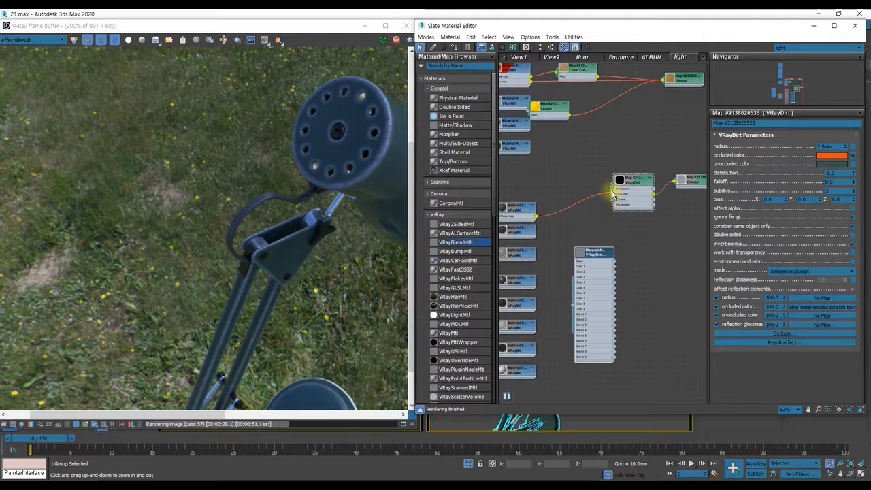
# Connect the VRayDirt map to the Blend 1 input of the VRayBlendMtl
pyautogui.scroll(4, 616, 189)
pyautogui.moveTo(618, 187); pyautogui.dragTo(634, 164, button='middle')
pyautogui.moveTo(640, 146); pyautogui.dragTo(642, 311)
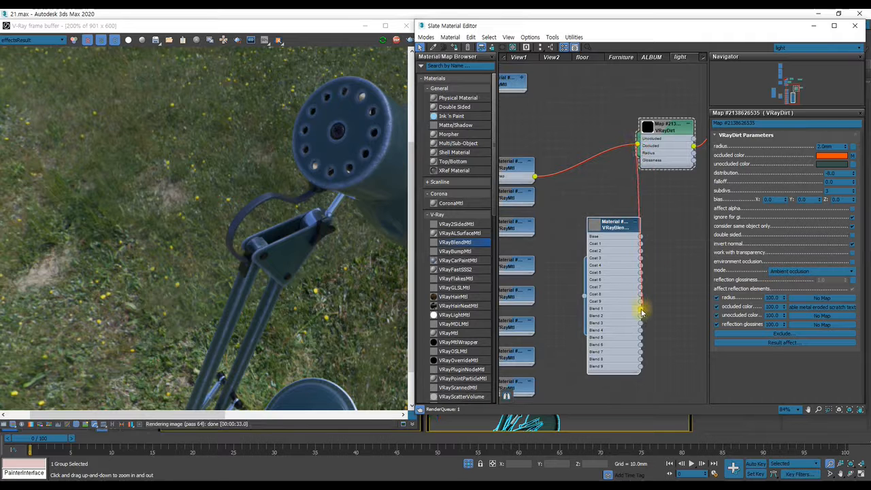
pyautogui.scroll(-3, 565, 189)
pyautogui.moveTo(571, 197); pyautogui.dragTo(567, 232, button='middle')
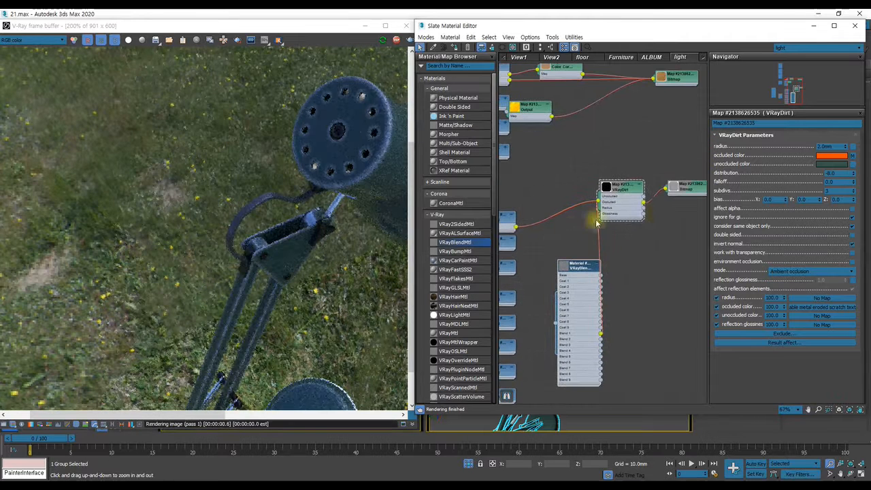
pyautogui.moveTo(626, 224); pyautogui.dragTo(612, 221, button='middle')
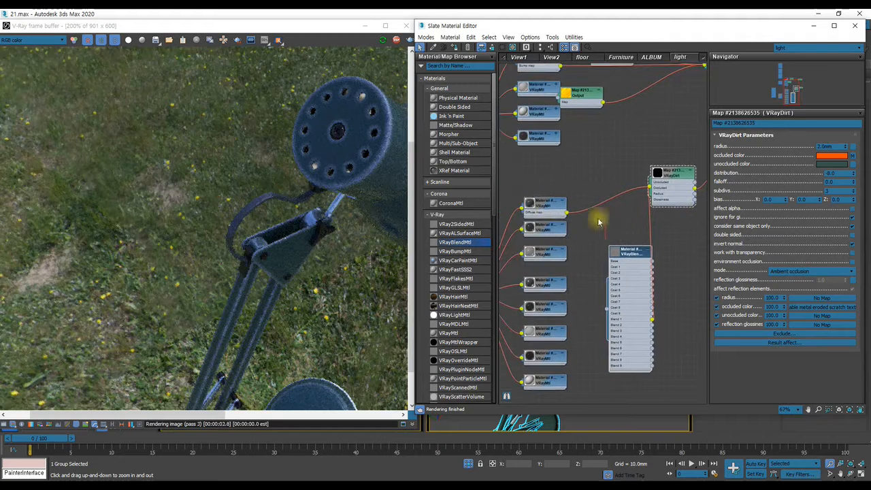
# Place a copy of the first lamp VRayMtl beside the VRayBlendMtl and connect it to the Base input
pyautogui.moveTo(548, 209); pyautogui.dragTo(702, 247)
pyautogui.scroll(1, 689, 253)
pyautogui.moveTo(678, 247); pyautogui.dragTo(506, 205, button='middle')
pyautogui.moveTo(584, 187); pyautogui.dragTo(618, 161)
pyautogui.moveTo(549, 191); pyautogui.dragTo(618, 196, button='middle')
# Connect the VRayBlendMtl to slot 1 of the light_stand Multi/Sub-Object material in place of the original VRayMtl
pyautogui.scroll(-1, 609, 197)
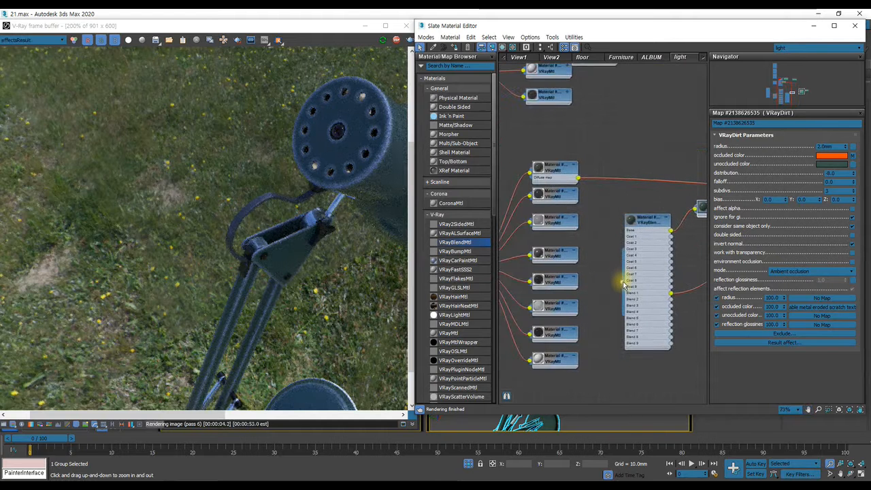
pyautogui.moveTo(624, 284); pyautogui.dragTo(685, 249, button='middle')
pyautogui.moveTo(620, 226); pyautogui.dragTo(550, 205)
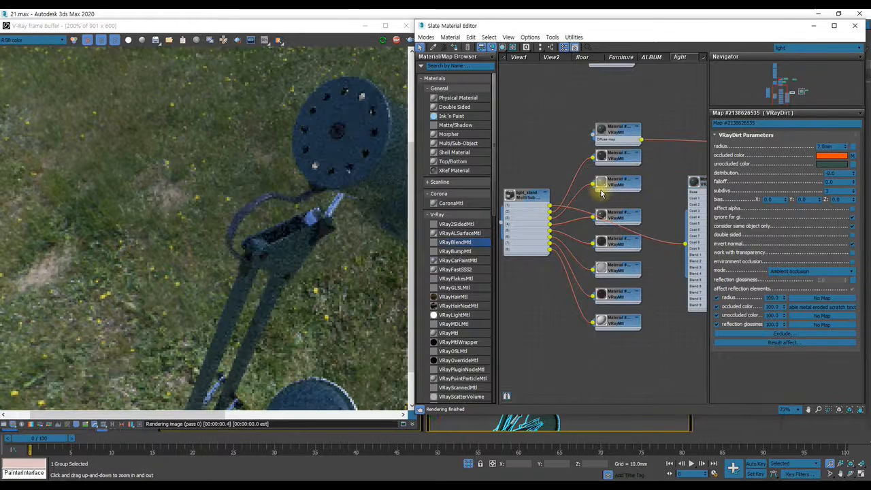
# Set the VRayDirt map's unoccluded color to black
pyautogui.moveTo(603, 181); pyautogui.dragTo(570, 245, button='middle')
pyautogui.moveTo(653, 235); pyautogui.dragTo(534, 237, button='middle')
pyautogui.moveTo(658, 181); pyautogui.dragTo(609, 192, button='middle')
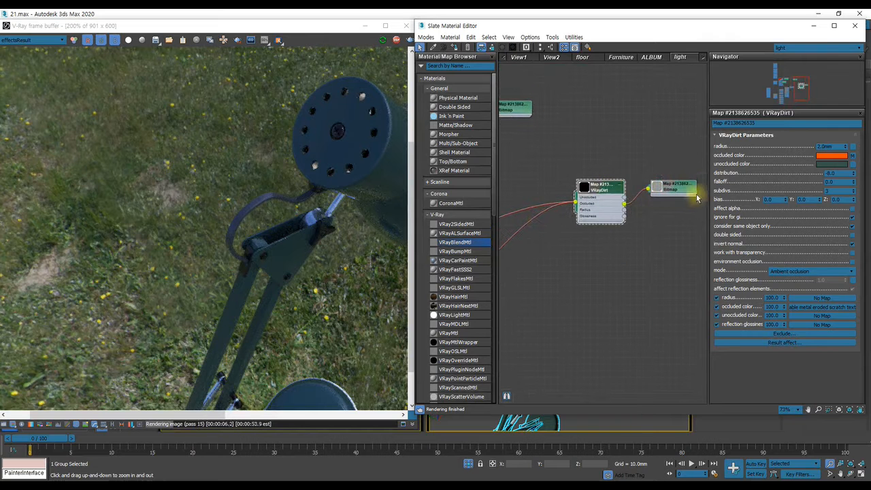
pyautogui.click(828, 156)
pyautogui.click(363, 148)
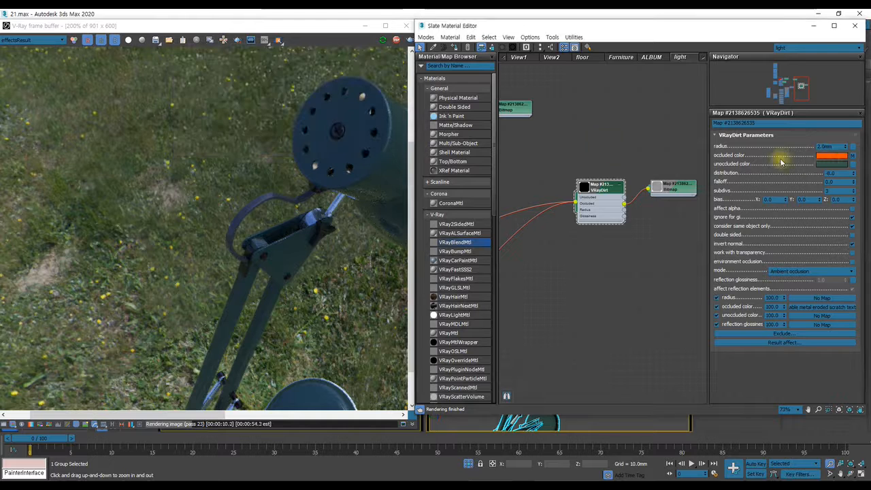
pyautogui.click(832, 164)
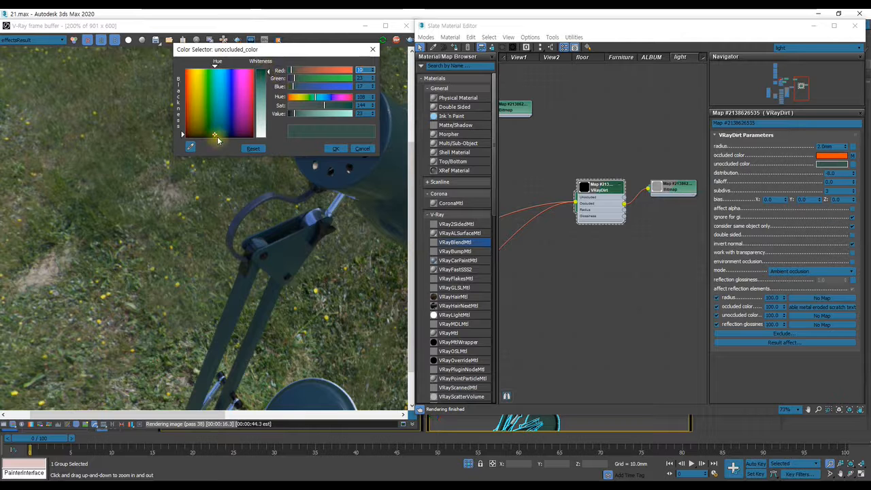
pyautogui.moveTo(215, 136); pyautogui.dragTo(181, 136)
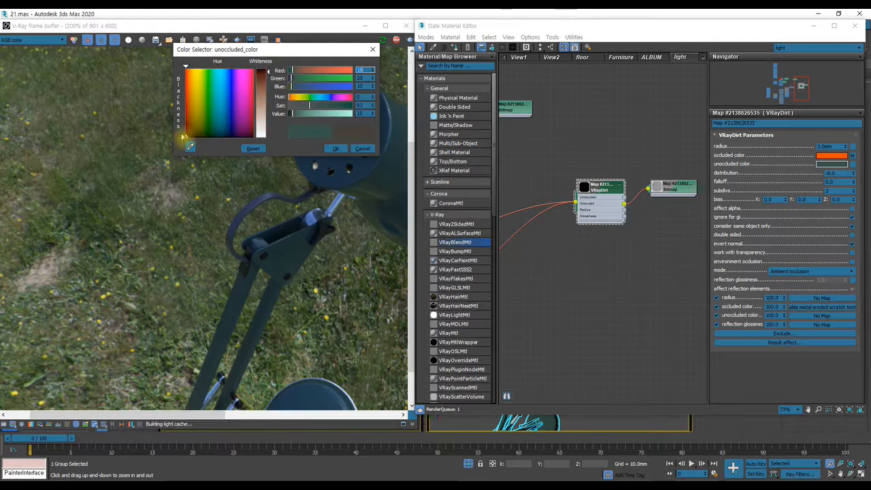
pyautogui.click(335, 148)
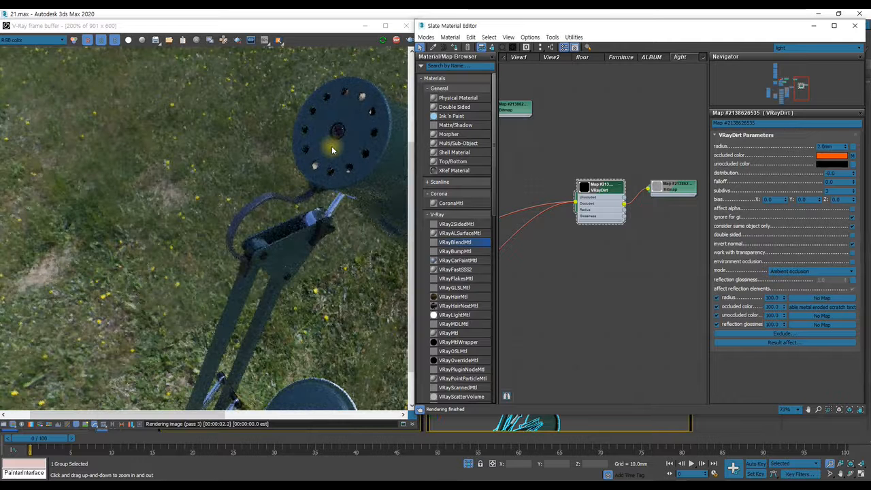
# Duplicate the VRayBlendMtl's base VRayMtl and connect the copy to the Coat 1 input
pyautogui.moveTo(577, 228); pyautogui.dragTo(687, 236, button='middle')
pyautogui.moveTo(545, 267); pyautogui.dragTo(629, 226, button='middle')
pyautogui.scroll(3, 583, 219)
pyautogui.moveTo(649, 190); pyautogui.dragTo(583, 171, button='middle')
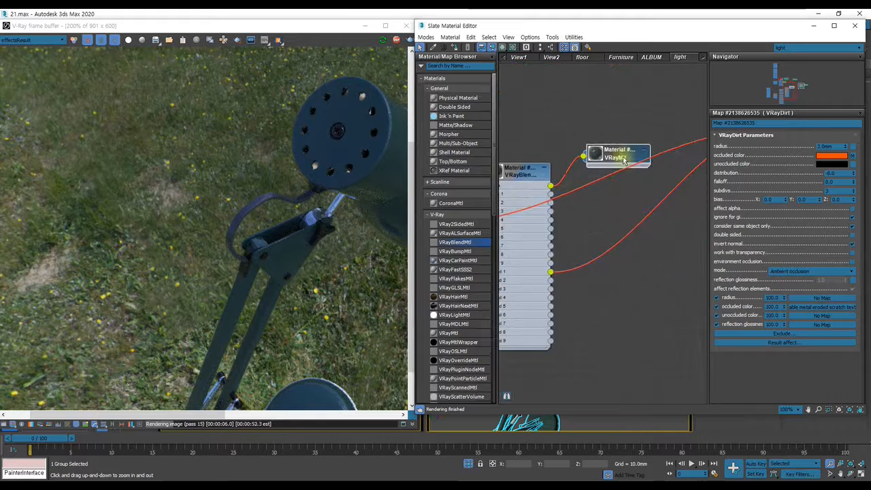
pyautogui.keyDown('shift'); pyautogui.moveTo(623, 160); pyautogui.dragTo(631, 188); pyautogui.keyUp('shift')
pyautogui.moveTo(587, 198); pyautogui.dragTo(645, 199, button='middle')
pyautogui.moveTo(674, 186); pyautogui.dragTo(612, 196)
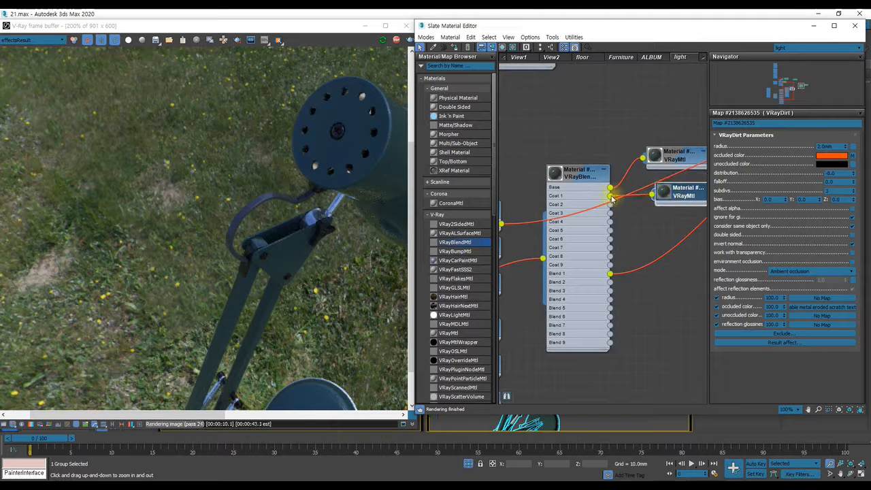
# Set the diffuse color of the VRayMtl in the Coat 1 input to white
pyautogui.doubleClick(687, 202)
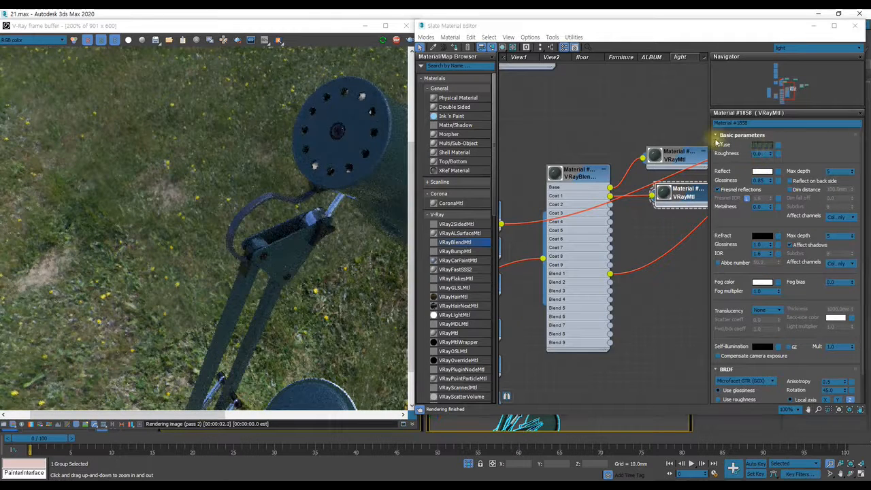
pyautogui.click(753, 145)
pyautogui.moveTo(265, 68); pyautogui.dragTo(268, 136)
pyautogui.click(335, 149)
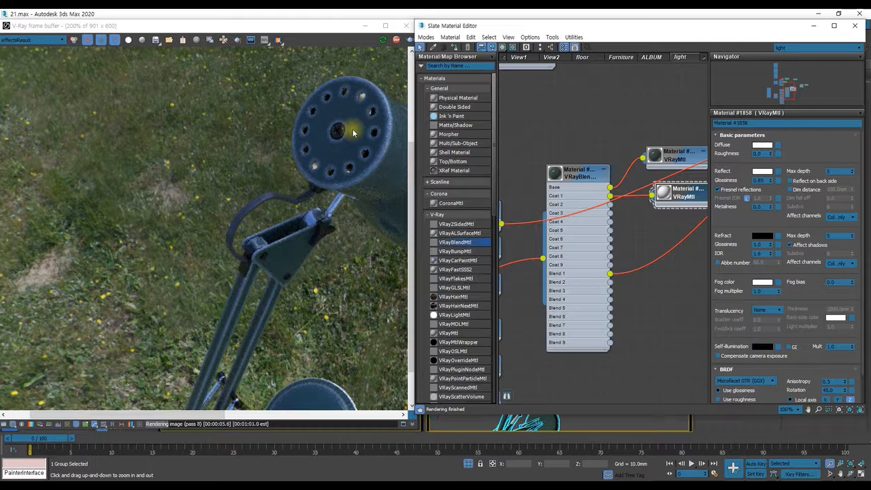
# Move the VRayDirt map and its scratch bitmap closer to the VRayBlendMtl, below the two connected VRayMtl nodes
pyautogui.moveTo(695, 237); pyautogui.dragTo(539, 259, button='middle')
pyautogui.moveTo(585, 245); pyautogui.dragTo(475, 264, button='middle')
pyautogui.moveTo(672, 163); pyautogui.dragTo(643, 217)
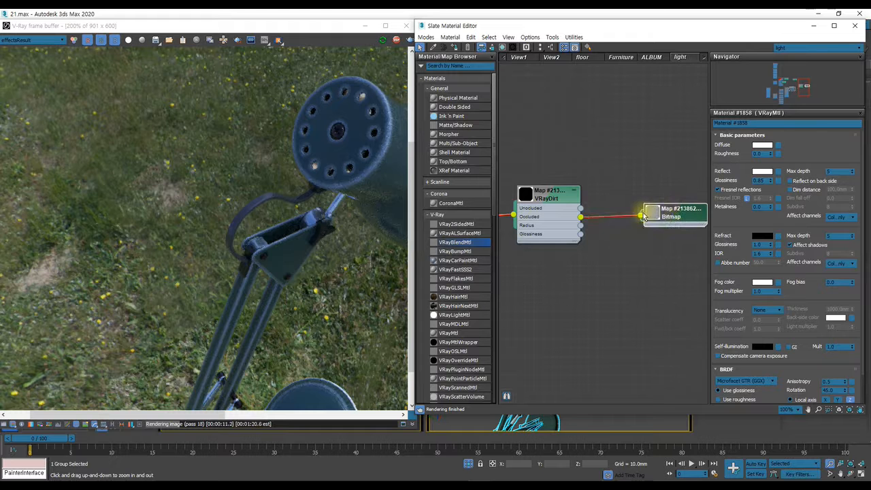
pyautogui.doubleClick(560, 197)
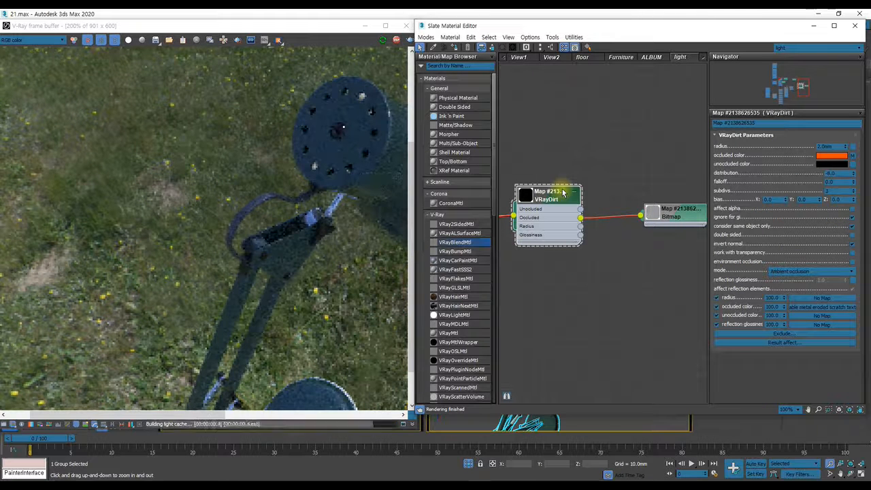
pyautogui.moveTo(530, 205); pyautogui.dragTo(634, 152, button='middle')
pyautogui.moveTo(654, 147); pyautogui.dragTo(653, 230)
pyautogui.moveTo(544, 275); pyautogui.dragTo(708, 182, button='middle')
pyautogui.scroll(-3, 708, 183)
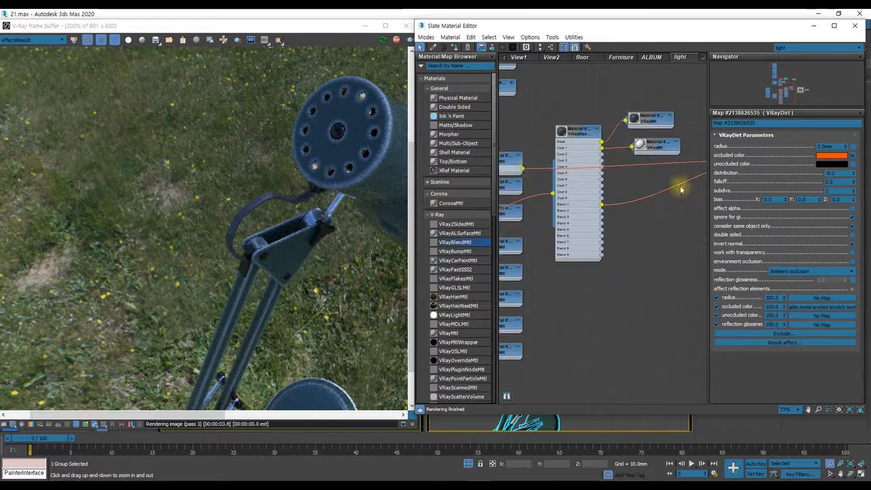
pyautogui.moveTo(533, 160); pyautogui.dragTo(581, 153, button='middle')
pyautogui.click(564, 151)
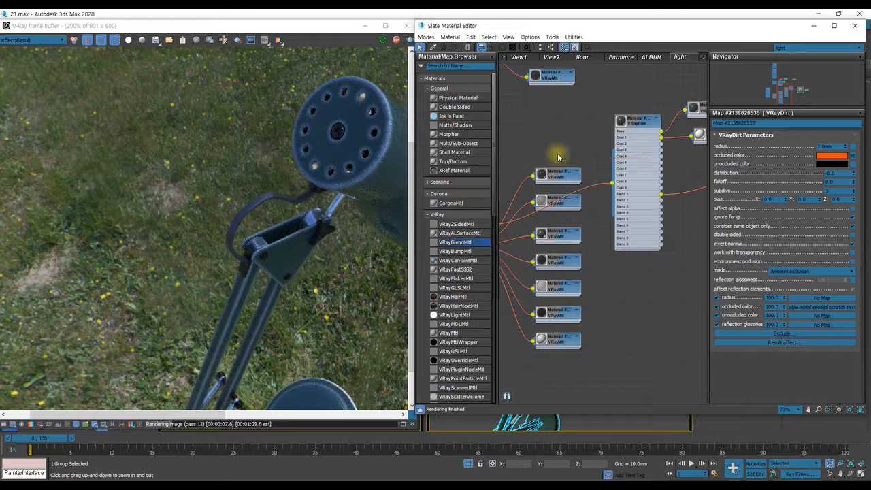
pyautogui.moveTo(599, 149); pyautogui.dragTo(515, 161, button='middle')
pyautogui.moveTo(590, 178); pyautogui.dragTo(529, 198, button='middle')
pyautogui.moveTo(690, 175); pyautogui.dragTo(566, 204)
pyautogui.moveTo(566, 204); pyautogui.dragTo(574, 209, button='middle')
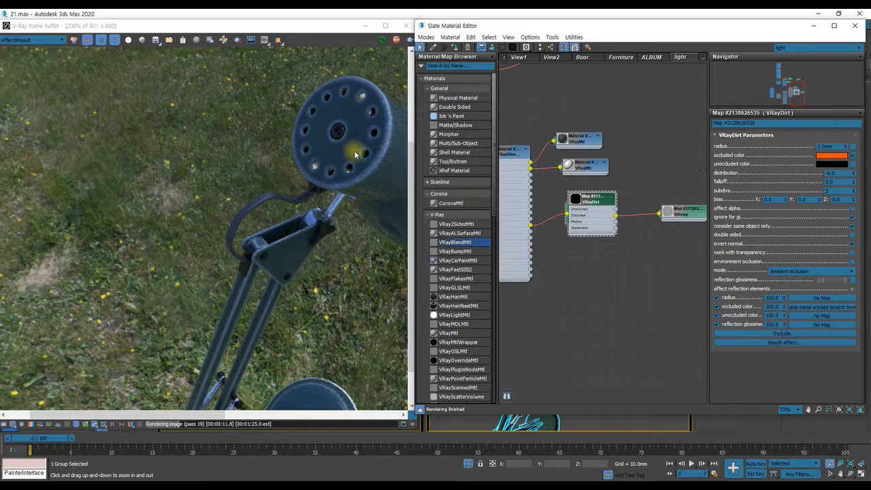
# Set the scratch bitmap's U and V tiling to 0.5 and its blur to 0.1
pyautogui.scroll(1, 354, 155)
pyautogui.scroll(1, 656, 212)
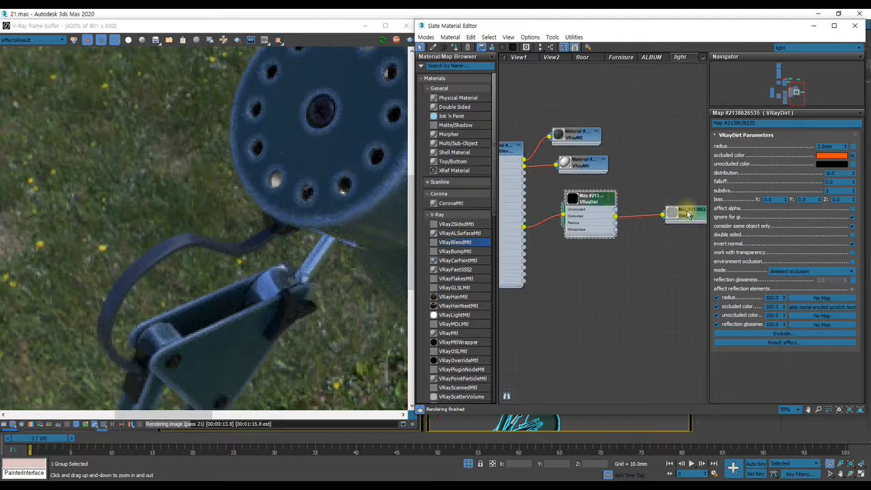
pyautogui.doubleClick(683, 212)
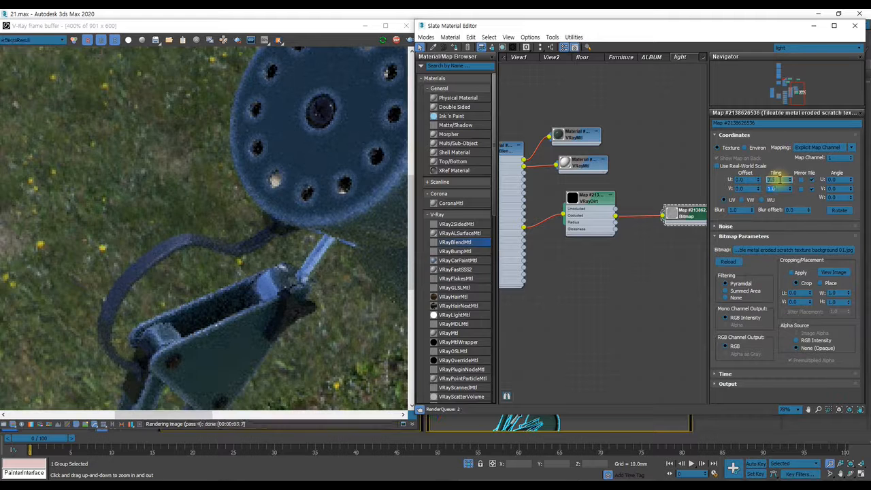
pyautogui.press('Tab')
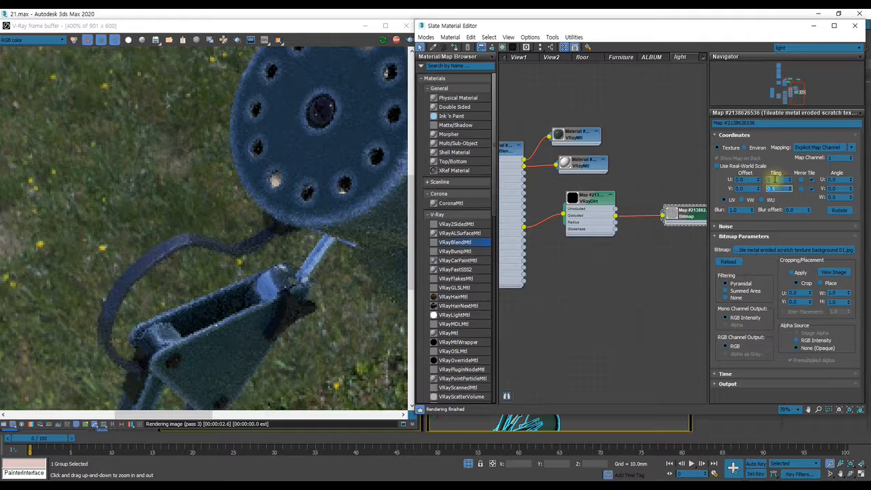
pyautogui.click(741, 210)
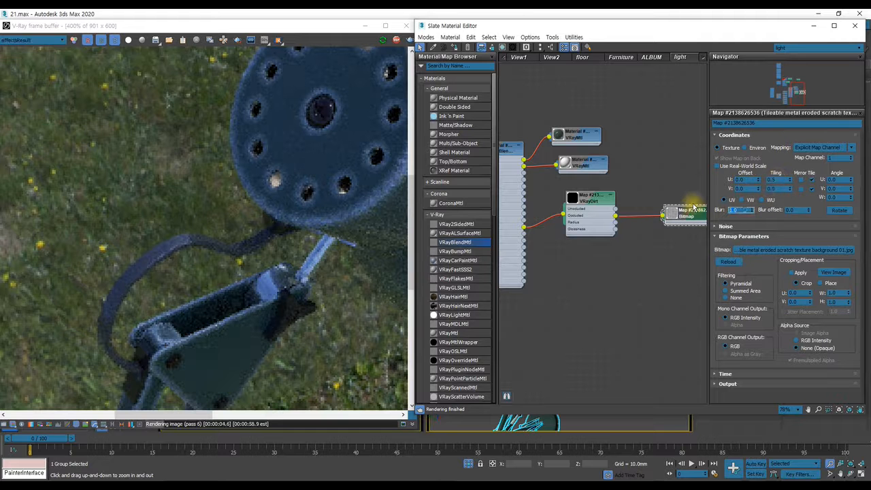
pyautogui.write('0.1')
pyautogui.press('Return')
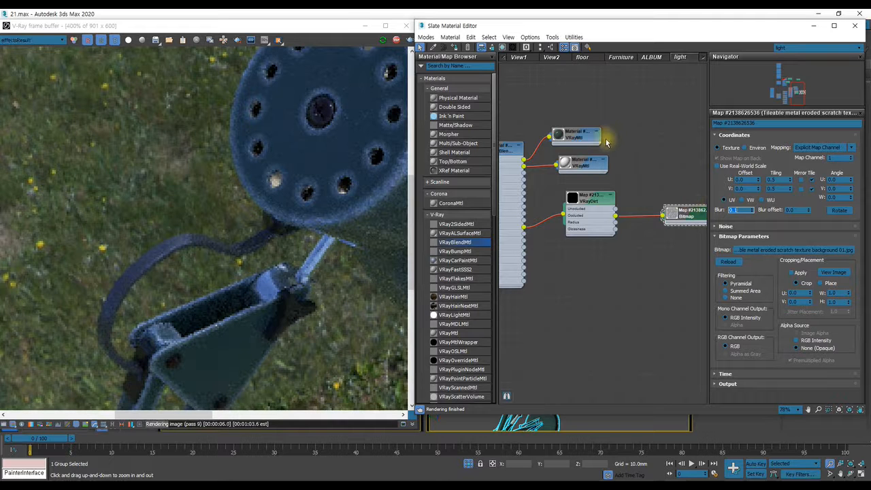
# Set the Coat 1 VRayMtl's diffuse color to a bright red (255, 17, 17)
pyautogui.scroll(1, 607, 143)
pyautogui.moveTo(607, 143); pyautogui.dragTo(642, 188, button='middle')
pyautogui.doubleClick(628, 213)
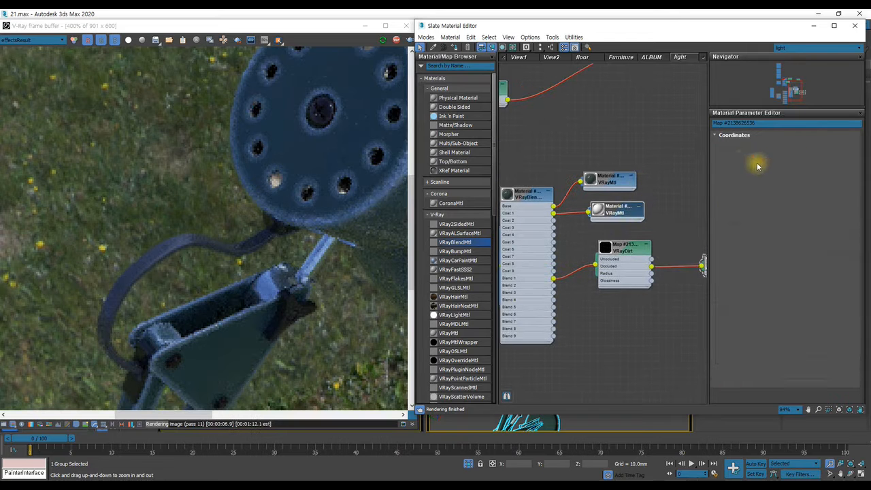
pyautogui.click(762, 145)
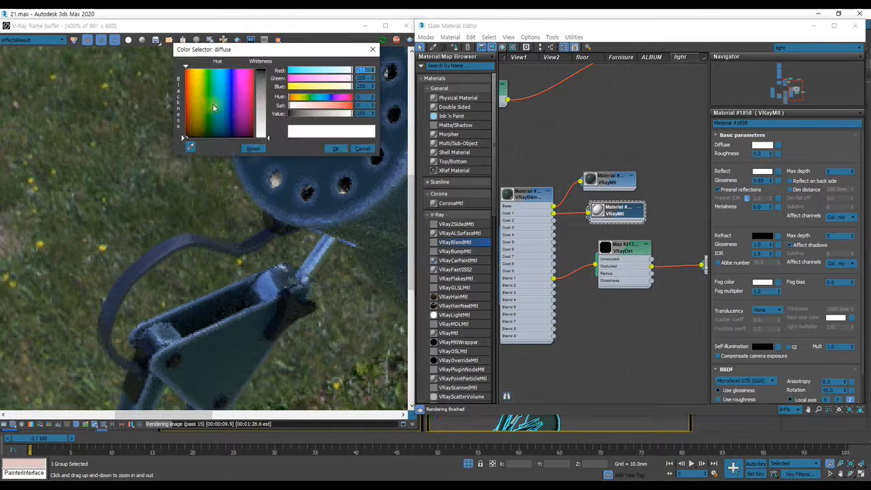
pyautogui.click(188, 69)
pyautogui.moveTo(263, 102); pyautogui.dragTo(264, 73)
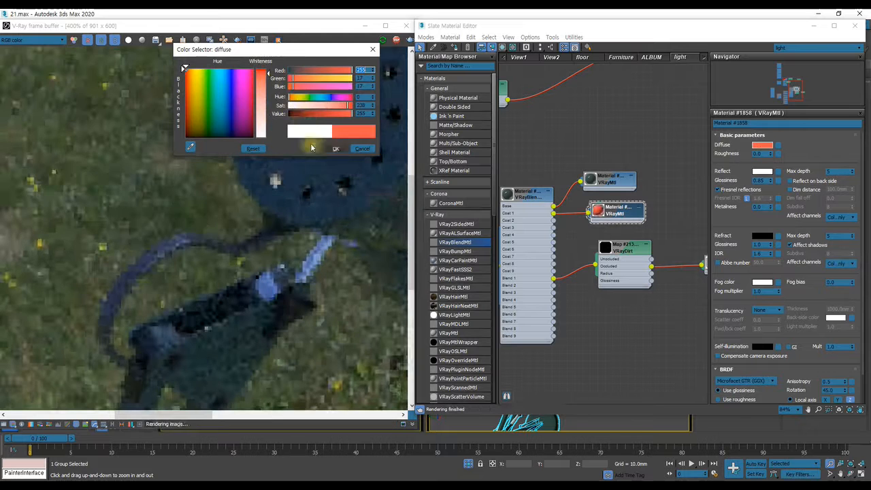
pyautogui.click(335, 149)
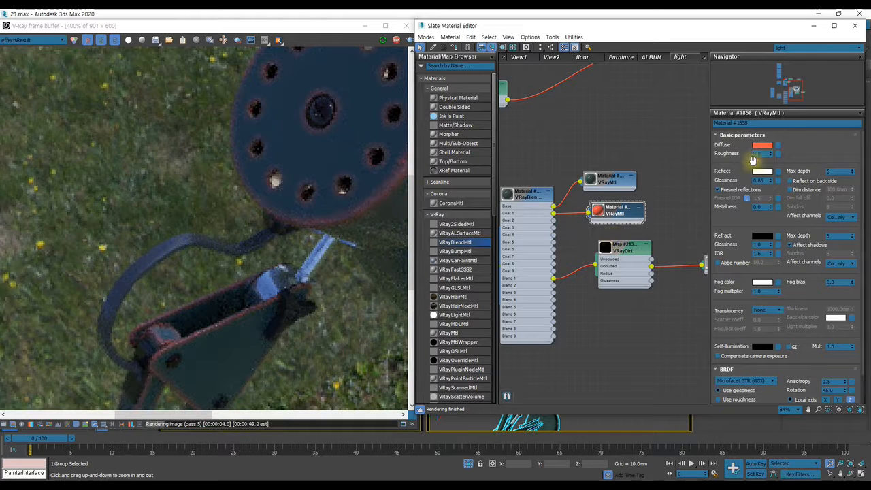
# Set the Coat 1 VRayMtl's diffuse color to black, unlock its Fresnel IOR and set that to 5
pyautogui.click(762, 146)
pyautogui.moveTo(235, 111); pyautogui.dragTo(184, 140)
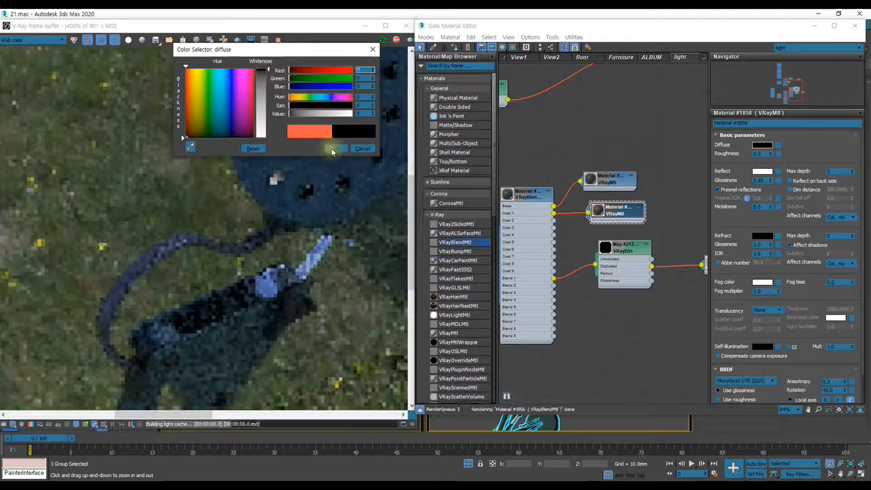
pyautogui.click(334, 149)
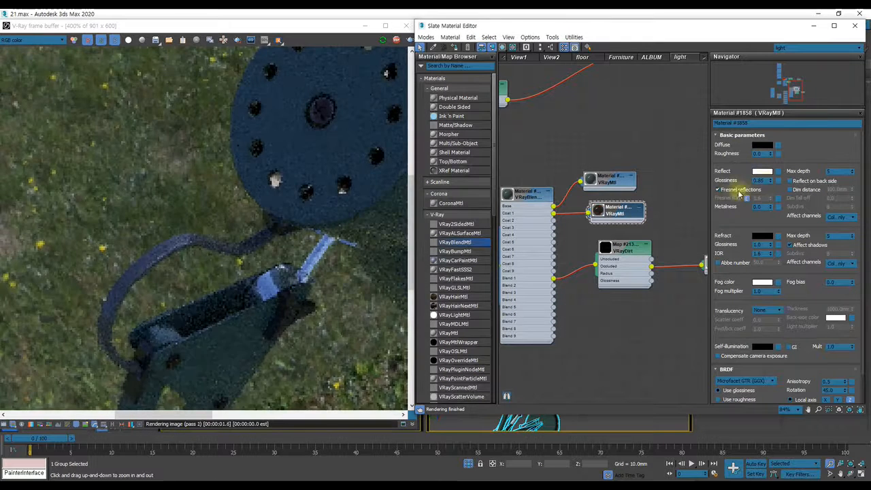
pyautogui.click(755, 191)
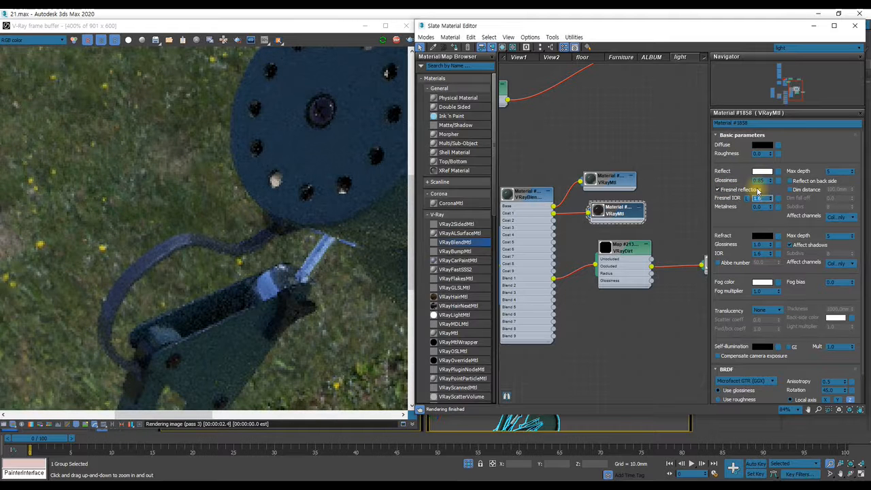
pyautogui.press('Return')
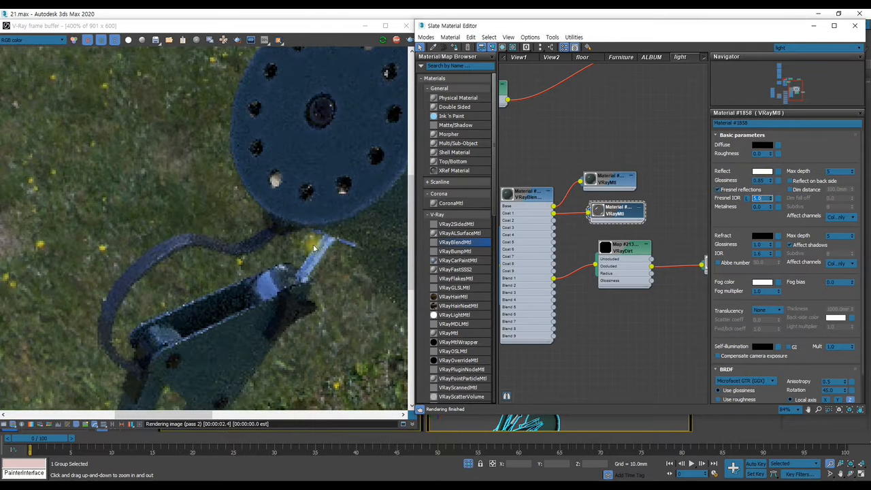
# Bring the lamp shade into view in the render and place the scratch bitmap node right beside the VRayDirt map
pyautogui.moveTo(365, 216); pyautogui.dragTo(221, 254, button='middle')
pyautogui.moveTo(332, 193); pyautogui.dragTo(327, 225, button='middle')
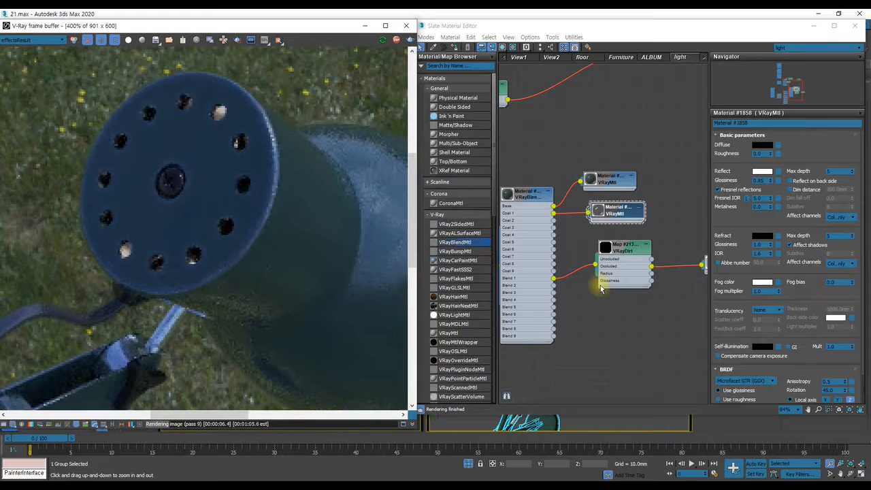
pyautogui.moveTo(645, 263); pyautogui.dragTo(637, 255)
pyautogui.moveTo(637, 255); pyautogui.dragTo(546, 256, button='middle')
pyautogui.moveTo(636, 252); pyautogui.dragTo(602, 245)
pyautogui.moveTo(578, 253); pyautogui.dragTo(651, 236, button='middle')
pyautogui.moveTo(658, 236); pyautogui.dragTo(669, 231)
# Set the VRayDirt map's unoccluded color to white to reveal the coat material across the whole lamp
pyautogui.doubleClick(598, 224)
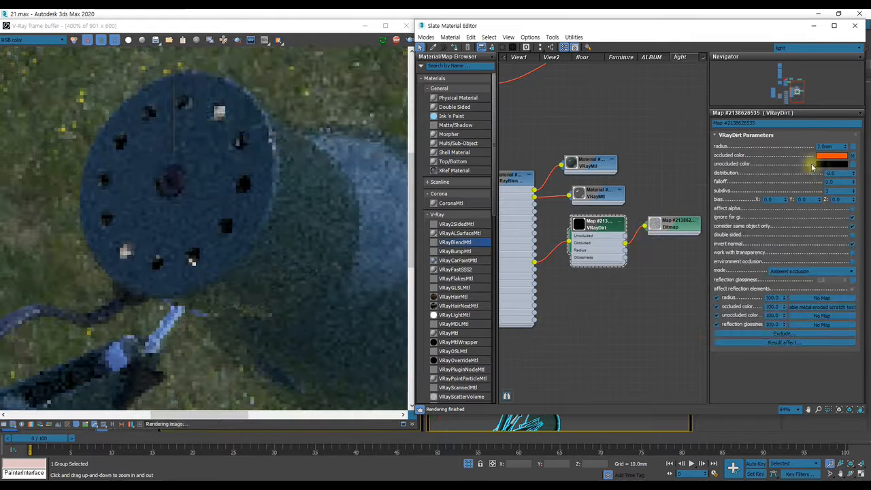
pyautogui.click(832, 163)
pyautogui.moveTo(268, 111); pyautogui.dragTo(268, 68)
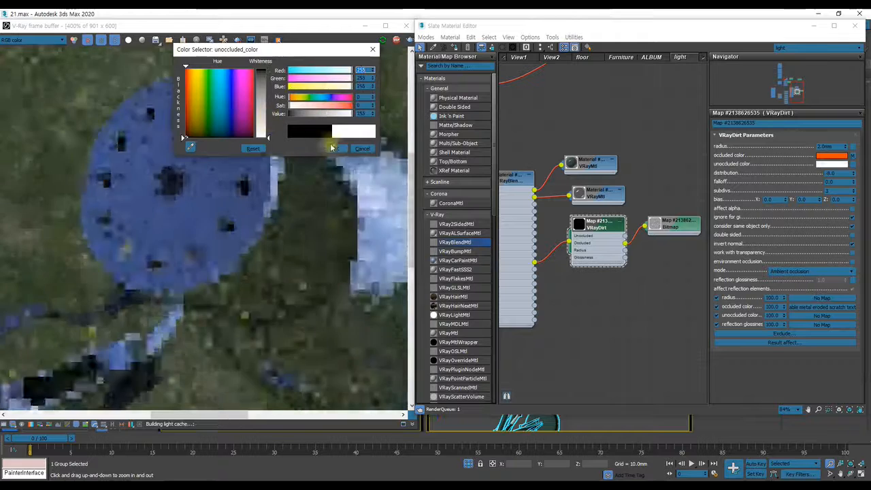
pyautogui.click(336, 149)
# Move the Coat 1 VRayMtl under the base material and set its Fresnel IOR to 50
pyautogui.moveTo(596, 190); pyautogui.dragTo(589, 183)
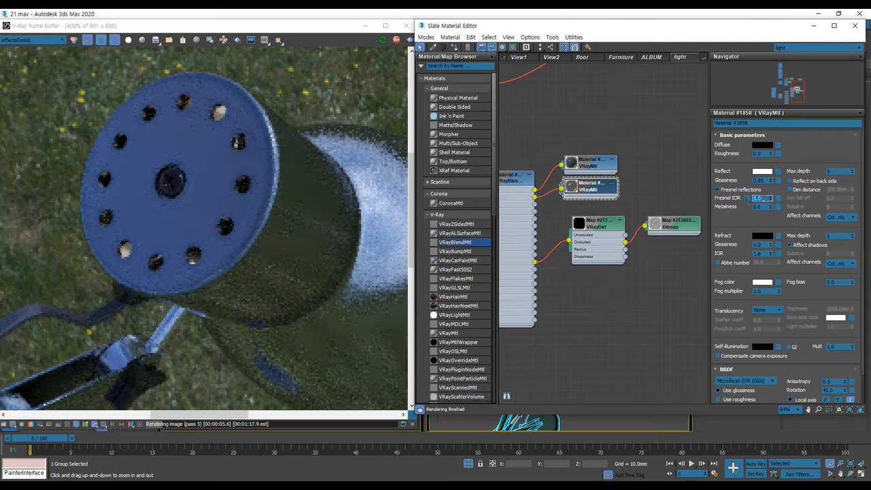
pyautogui.write('0')
pyautogui.press('Return')
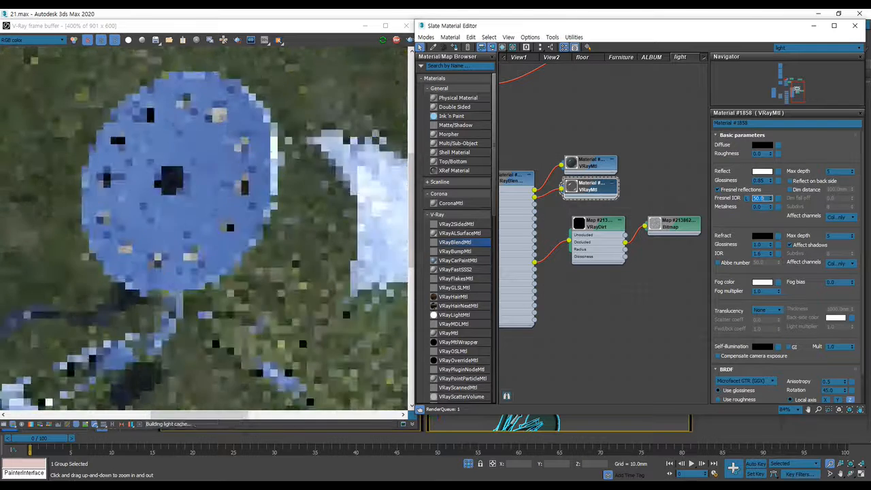
# Return the VRayDirt map's unoccluded color to black
pyautogui.doubleClick(600, 225)
pyautogui.moveTo(586, 239); pyautogui.dragTo(602, 231, button='middle')
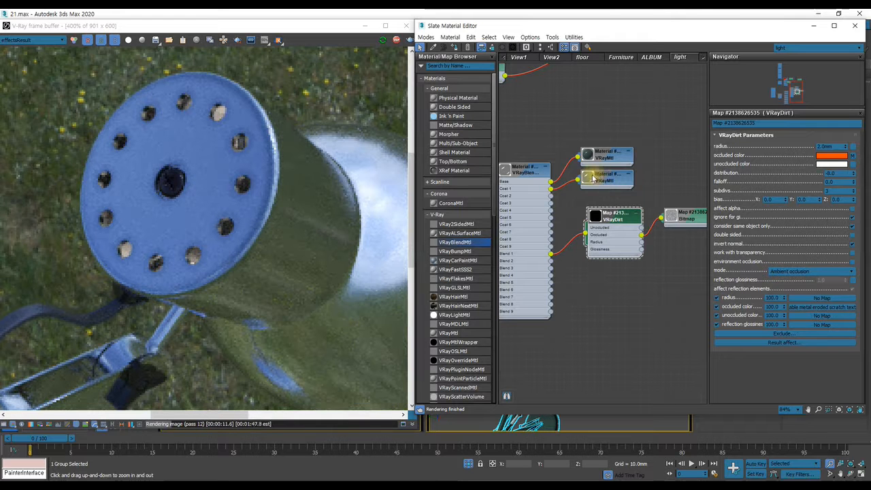
pyautogui.moveTo(548, 185); pyautogui.dragTo(602, 181)
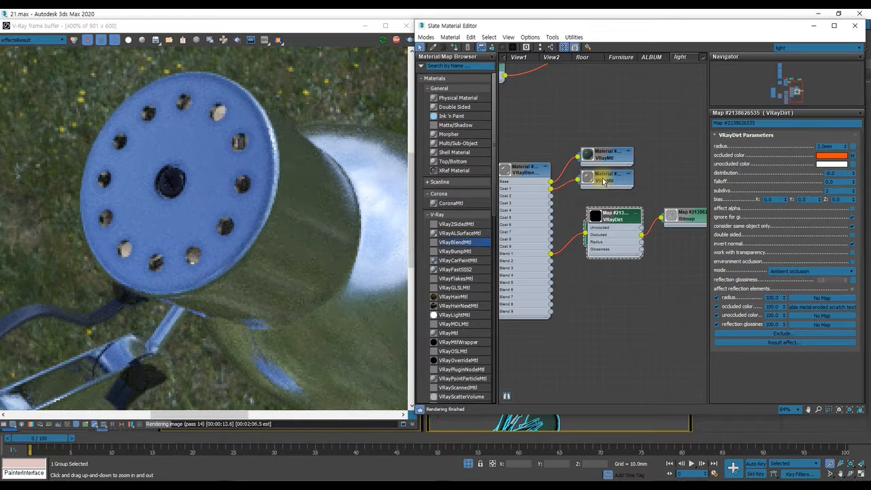
pyautogui.click(826, 165)
pyautogui.moveTo(269, 138); pyautogui.dragTo(273, 70)
pyautogui.click(335, 148)
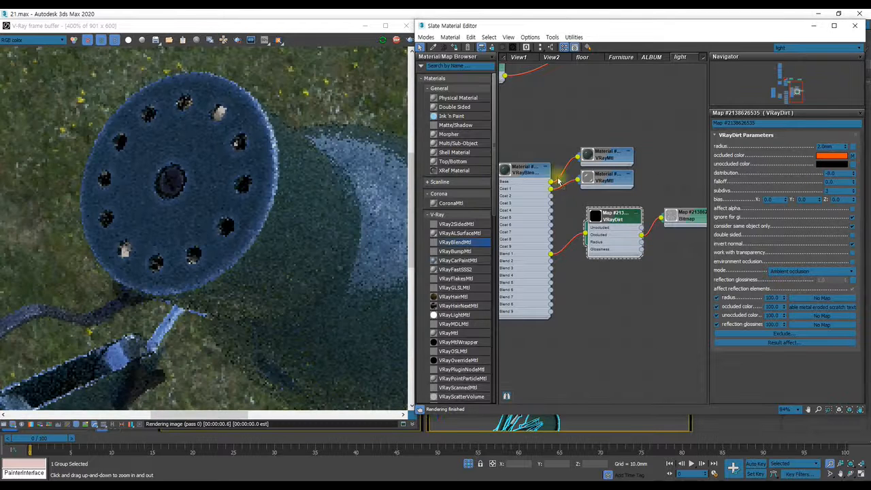
# Enlarge the scratch bitmap's node preview and set the VRayDirt map's radius to 1 mm
pyautogui.moveTo(668, 218); pyautogui.dragTo(620, 209, button='middle')
pyautogui.click(626, 206)
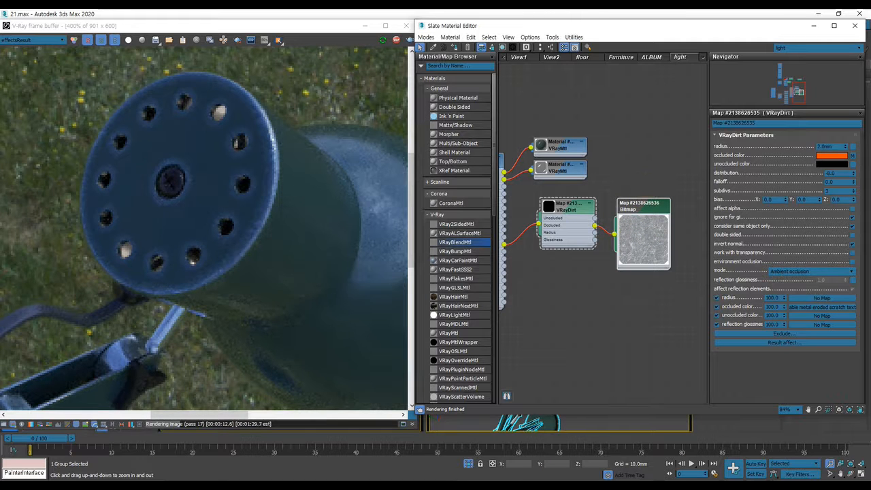
pyautogui.doubleClick(831, 147)
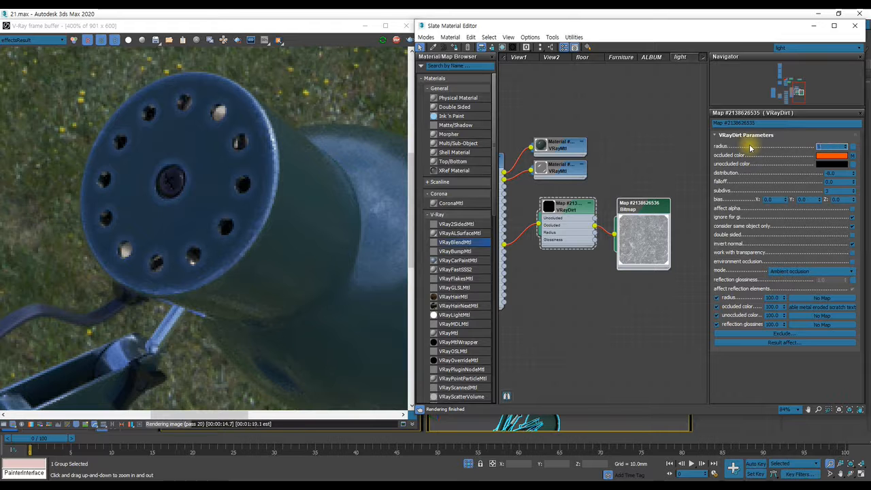
pyautogui.write('1')
pyautogui.press('Return')
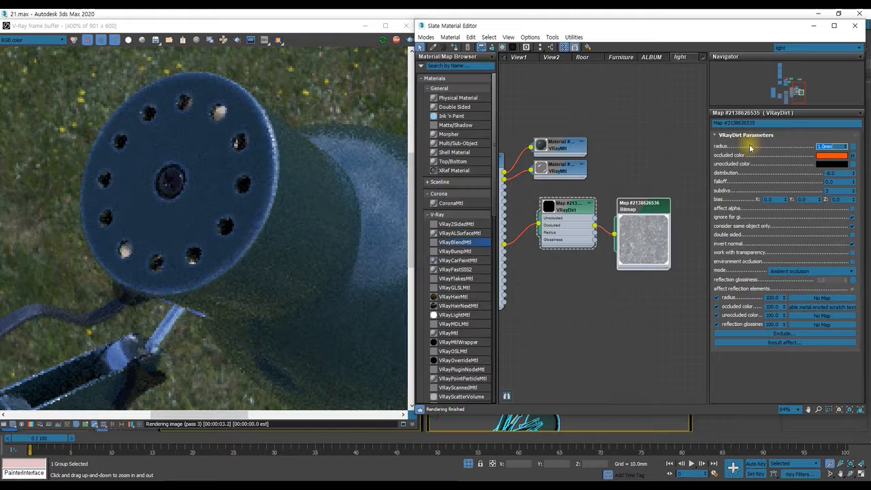
# Set the VRayDirt map's radius to 15 mm and show the whole lamp in the render
pyautogui.write('15')
pyautogui.press('Return')
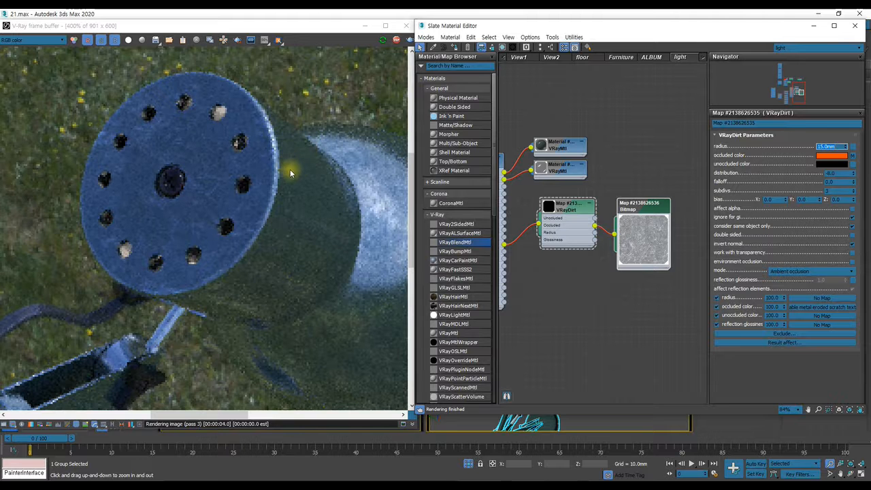
pyautogui.click(271, 196)
pyautogui.scroll(-3, 279, 190)
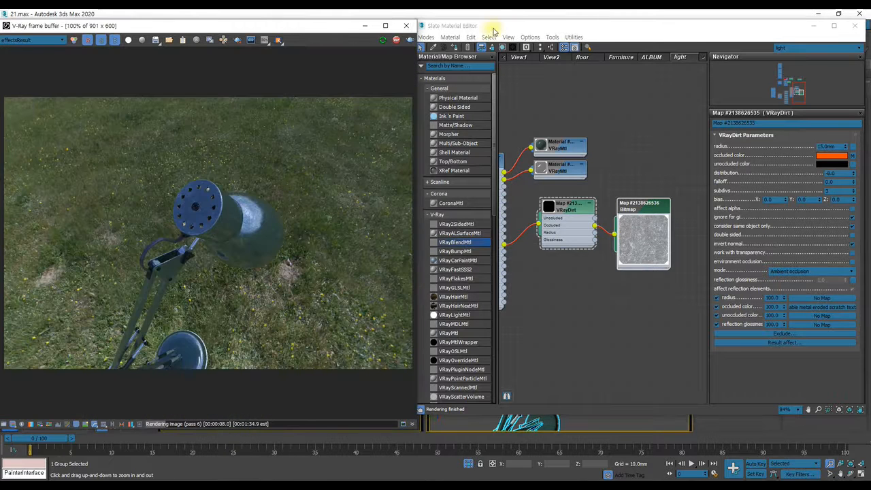
# Close the material editor and orbit the perspective view to examine the edge wear on the lamp's base
pyautogui.click(855, 25)
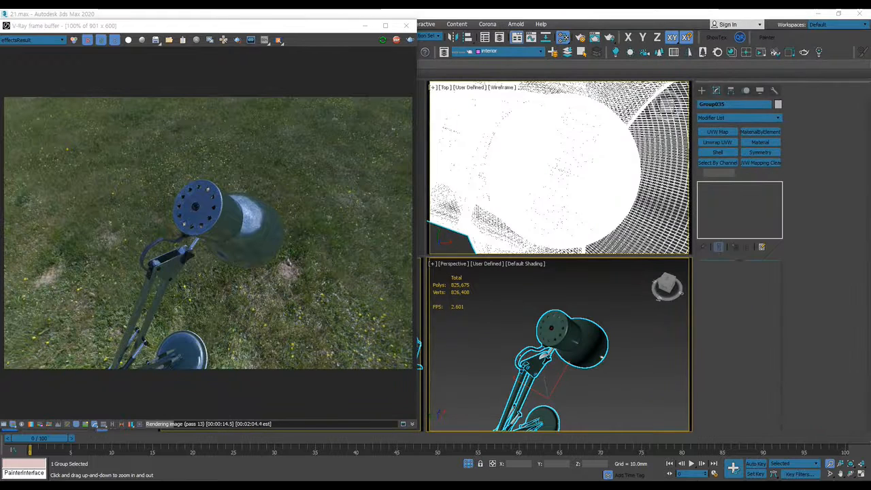
pyautogui.keyDown('alt'); pyautogui.moveTo(530, 363); pyautogui.dragTo(545, 336, button='middle'); pyautogui.keyUp('alt')
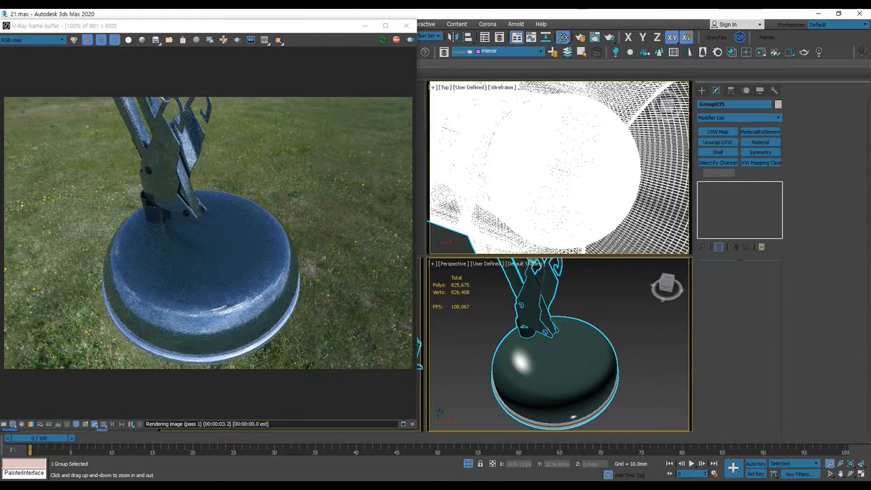
# Set the VRayDirt map's radius to 5 mm and reduce it to 3 mm
pyautogui.press('m')
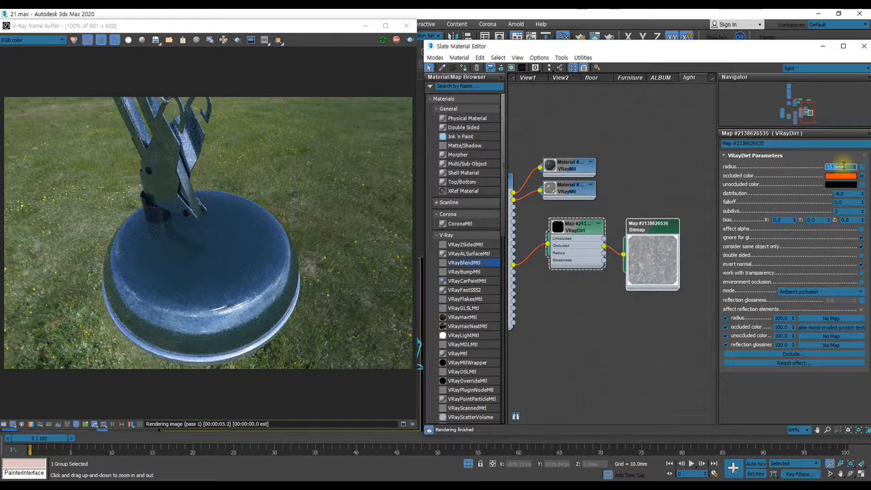
pyautogui.write('5')
pyautogui.press('Return')
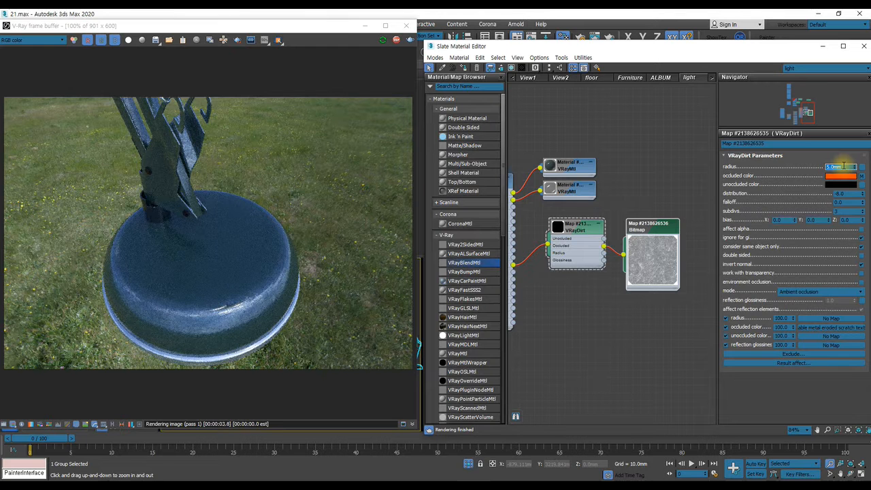
pyautogui.write('3')
pyautogui.press('Return')
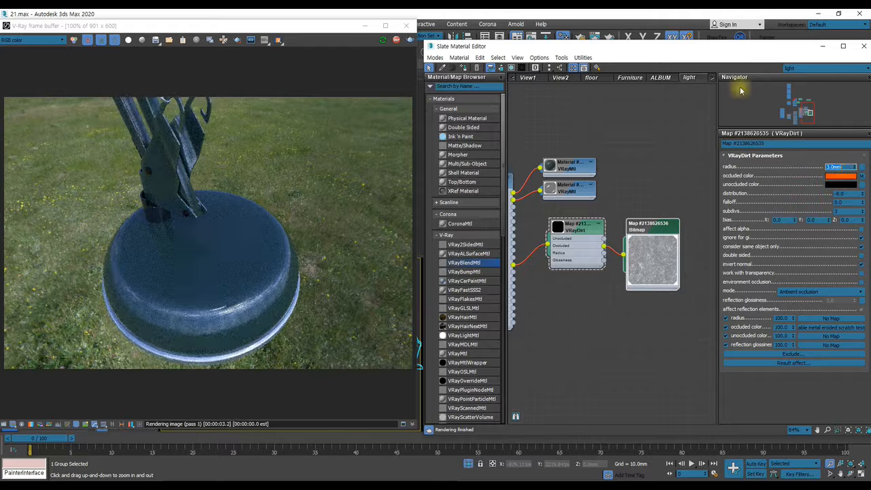
# Try U and V tiling of 0.2 on the scratch bitmap and settle on 0.4 for both
pyautogui.doubleClick(655, 234)
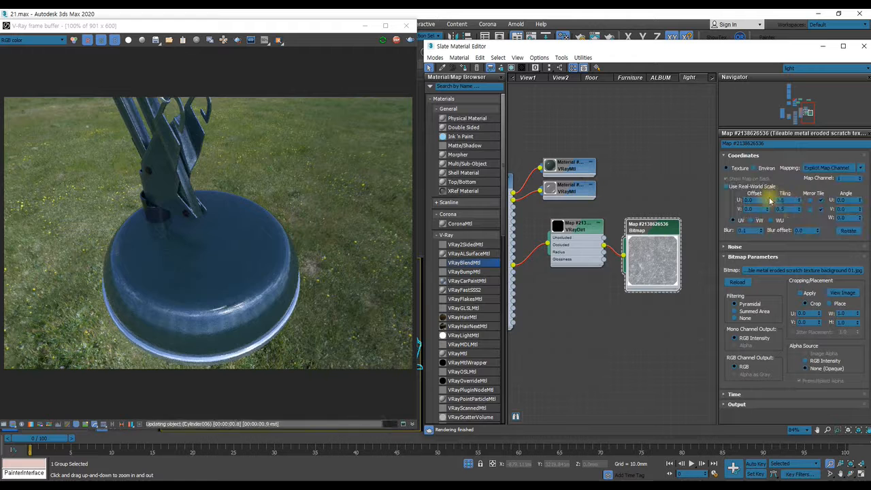
pyautogui.moveTo(790, 199); pyautogui.dragTo(708, 191)
pyautogui.write('0.2')
pyautogui.press('Tab')
pyautogui.write('0.2')
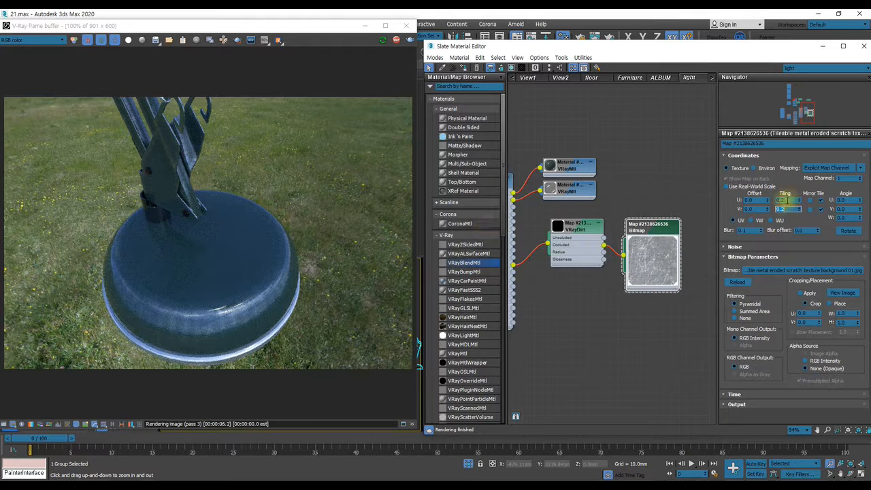
pyautogui.doubleClick(787, 201)
pyautogui.write('0.4')
pyautogui.press('Tab')
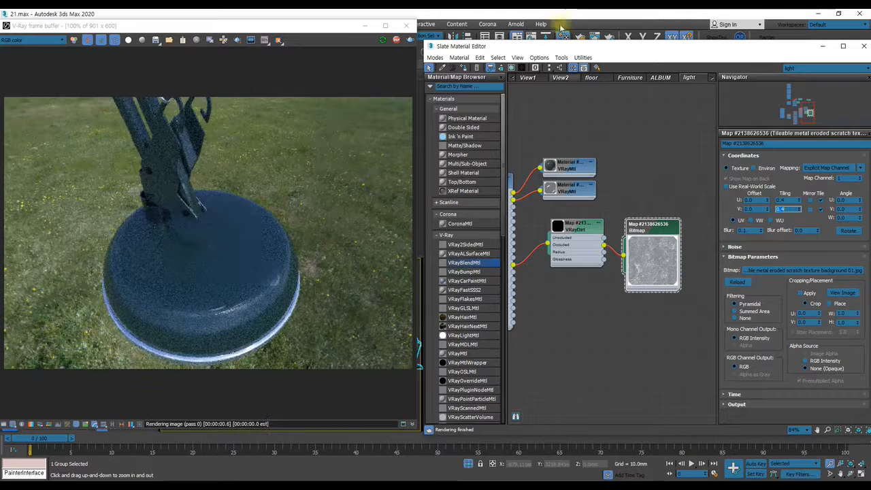
# Inspect the lamp's shade and perforated end cap in the render and set the VRayDirt map's radius to 0.5 mm
pyautogui.press('m')
pyautogui.moveTo(521, 298); pyautogui.dragTo(556, 345, button='middle')
pyautogui.scroll(-5, 561, 338)
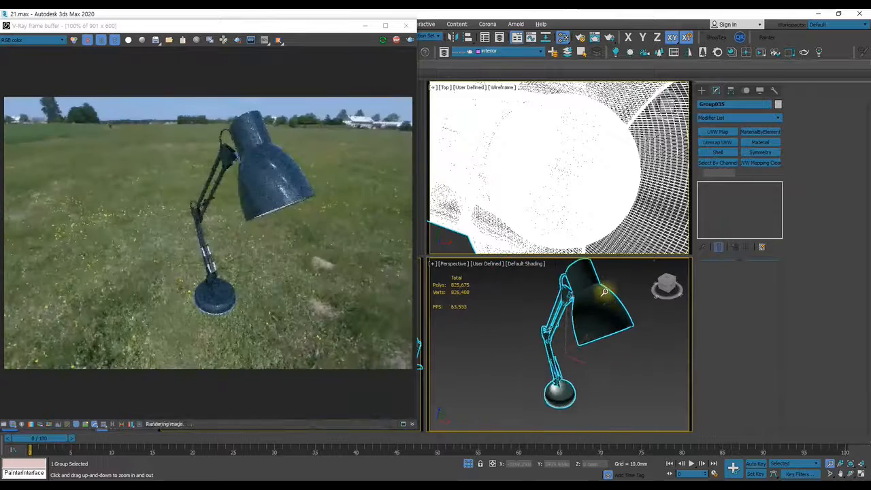
pyautogui.scroll(4, 568, 315)
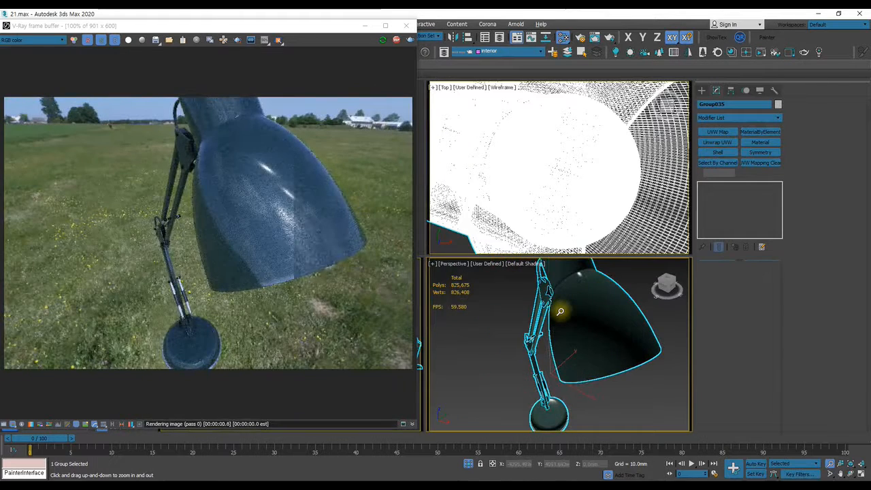
pyautogui.keyDown('alt'); pyautogui.moveTo(545, 321); pyautogui.dragTo(551, 285, button='middle'); pyautogui.keyUp('alt')
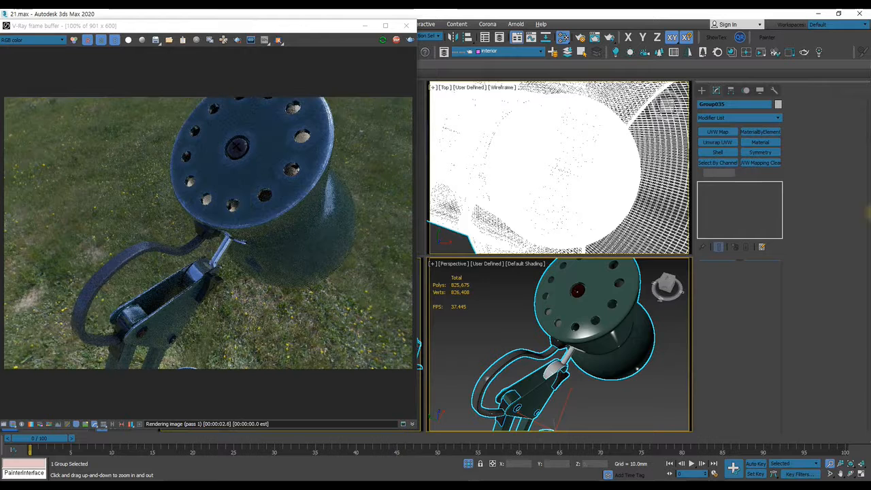
pyautogui.press('m')
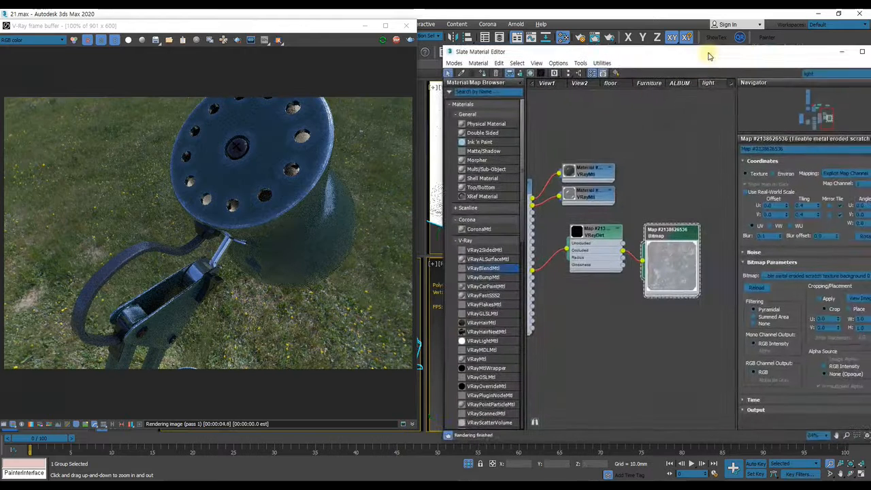
pyautogui.doubleClick(608, 231)
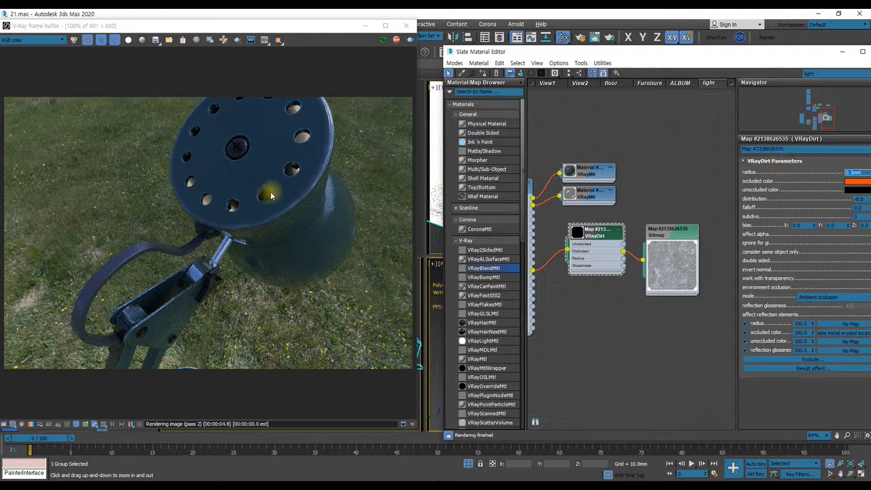
# Show the arm's triangular bracket in the render and try a VRayDirt distribution of -50, settling on -10
pyautogui.moveTo(575, 54); pyautogui.dragTo(870, 45)
pyautogui.moveTo(583, 17); pyautogui.dragTo(870, 34)
pyautogui.keyDown('alt'); pyautogui.moveTo(572, 309); pyautogui.dragTo(542, 297, button='middle'); pyautogui.keyUp('alt')
pyautogui.moveTo(544, 371); pyautogui.dragTo(525, 357)
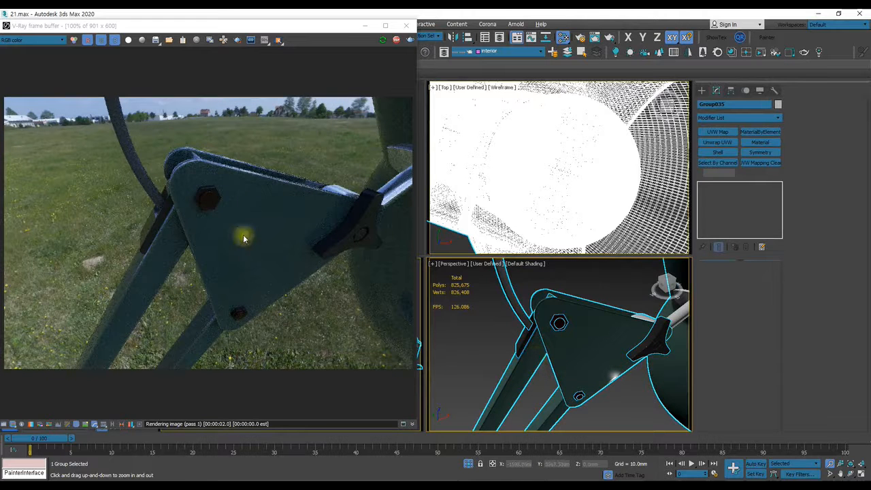
pyautogui.moveTo(870, 43); pyautogui.dragTo(713, 36)
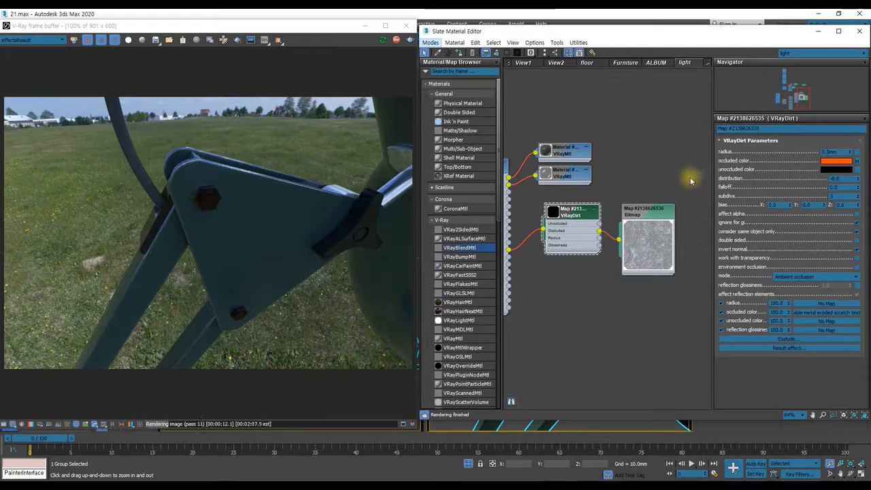
pyautogui.doubleClick(845, 178)
pyautogui.write('-50')
pyautogui.press('Return')
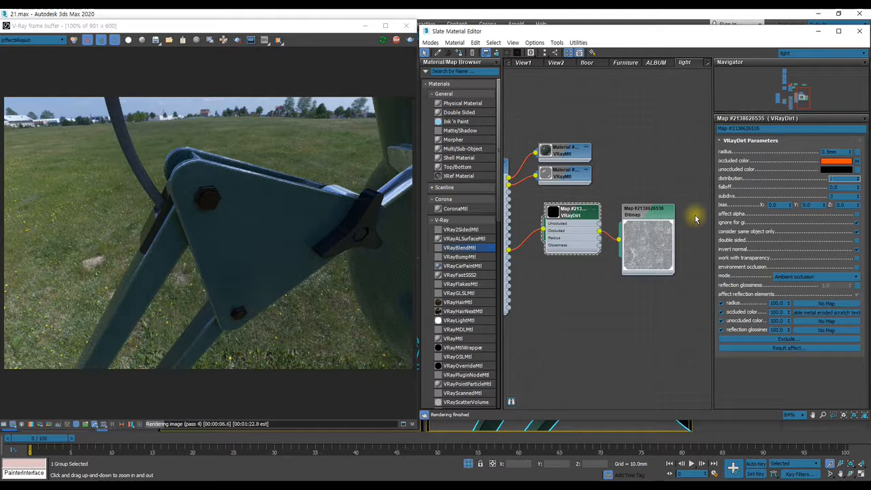
pyautogui.write('-10')
pyautogui.press('Return')
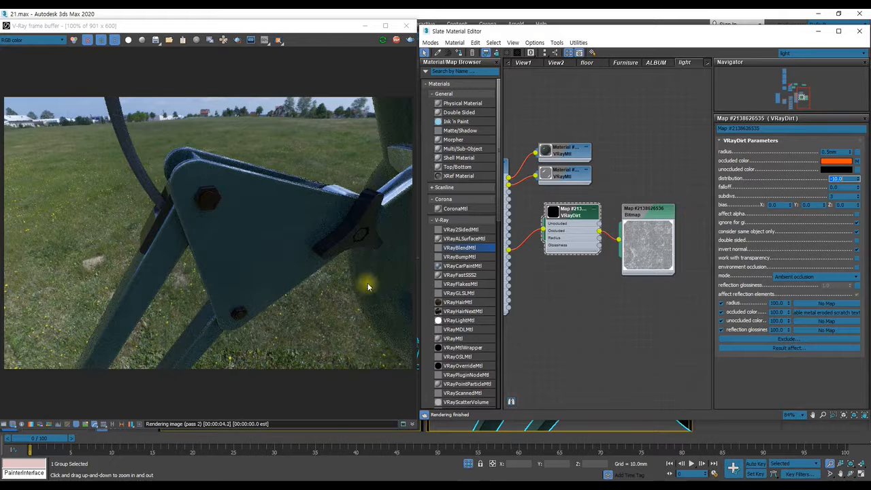
# Set the VRayDirt map's radius to 5 mm
pyautogui.doubleClick(841, 151)
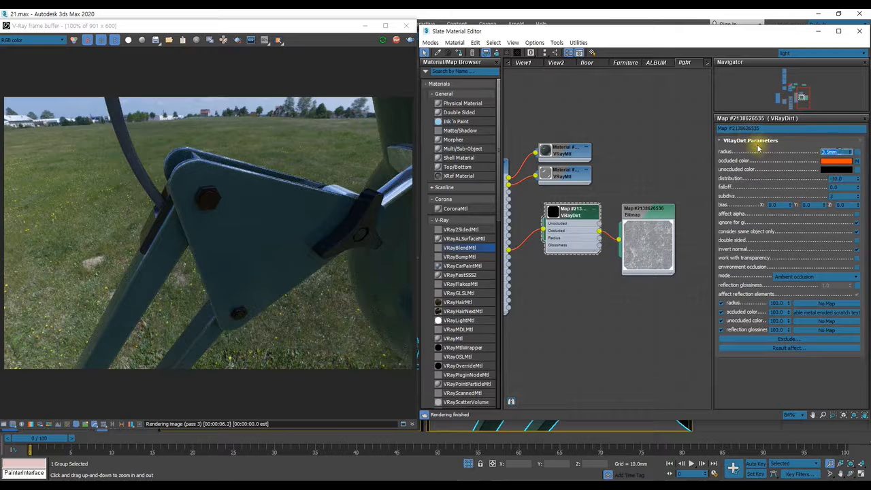
pyautogui.write('5')
pyautogui.press('Return')
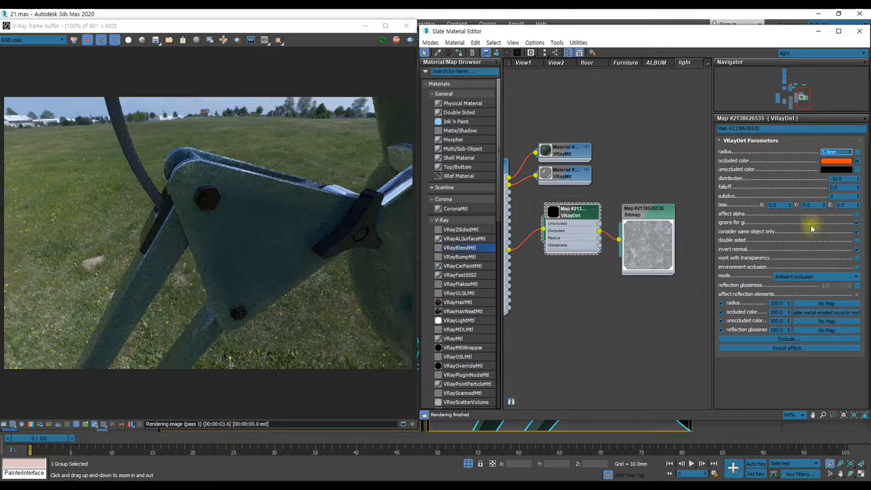
# Turn off the VRayDirt map's invert normal option and try a radius of 500 mm, checking the lamp from several angles
pyautogui.click(857, 251)
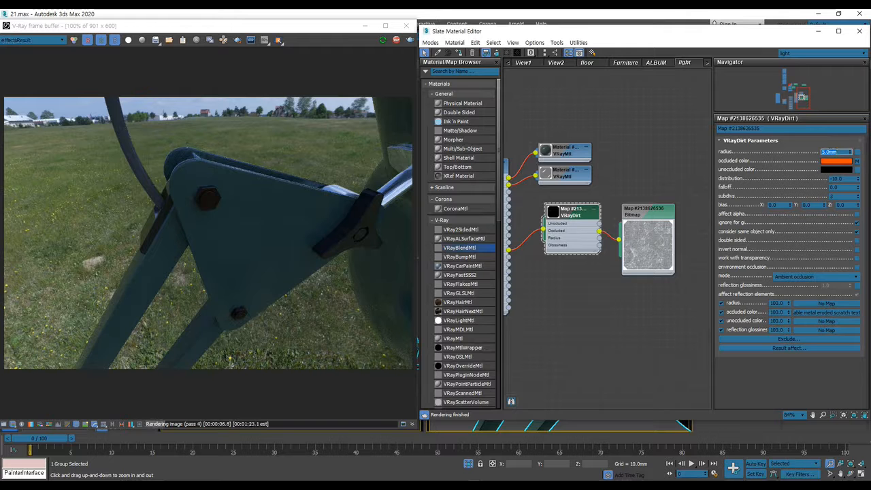
pyautogui.press('Return')
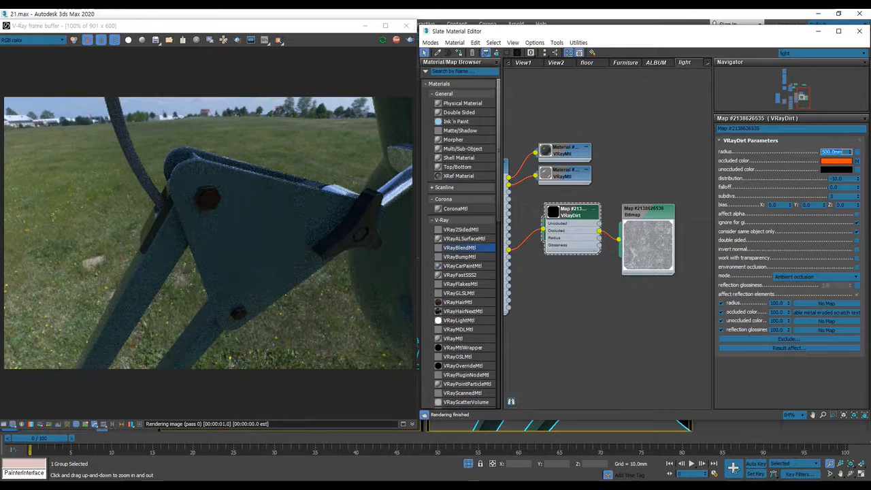
pyautogui.moveTo(550, 34); pyautogui.dragTo(556, 34)
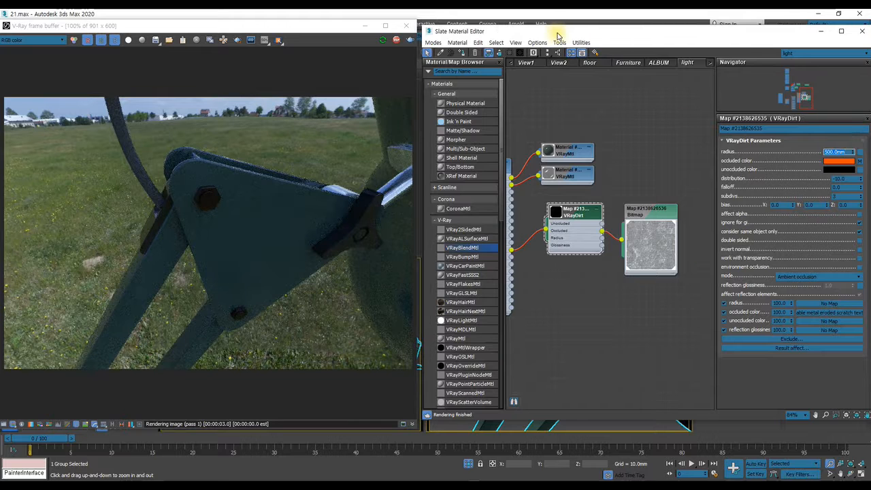
pyautogui.press('m')
pyautogui.moveTo(522, 300); pyautogui.dragTo(519, 359)
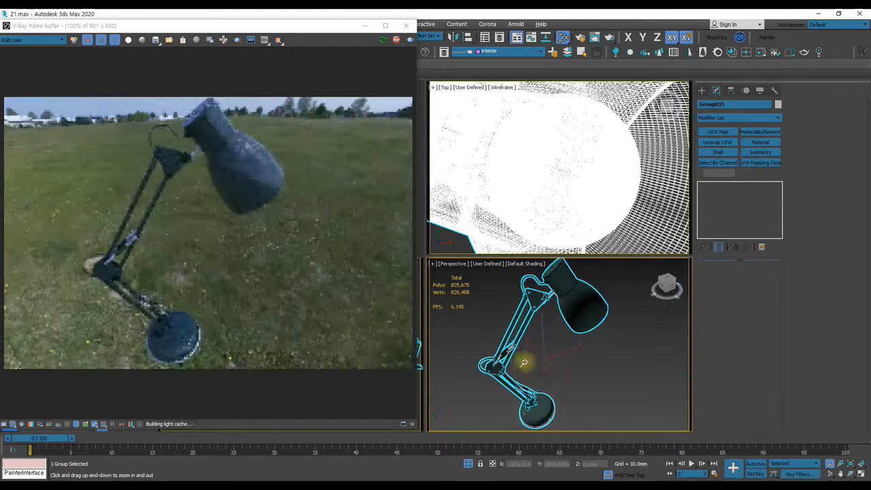
pyautogui.keyDown('alt'); pyautogui.moveTo(530, 377); pyautogui.dragTo(551, 375, button='middle'); pyautogui.keyUp('alt')
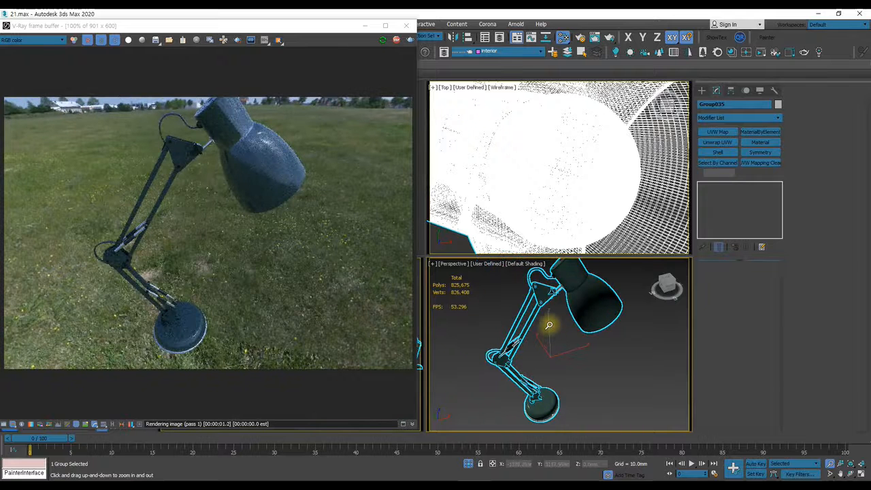
pyautogui.keyDown('alt'); pyautogui.moveTo(498, 317); pyautogui.dragTo(586, 300, button='middle'); pyautogui.keyUp('alt')
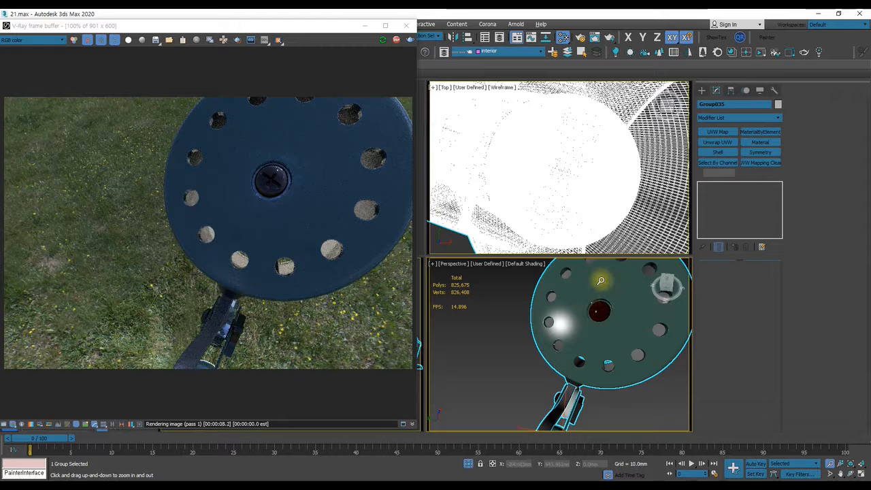
# Turn the VRayDirt map's invert normal option back on and try radius values of 0 mm and -3 mm
pyautogui.press('m')
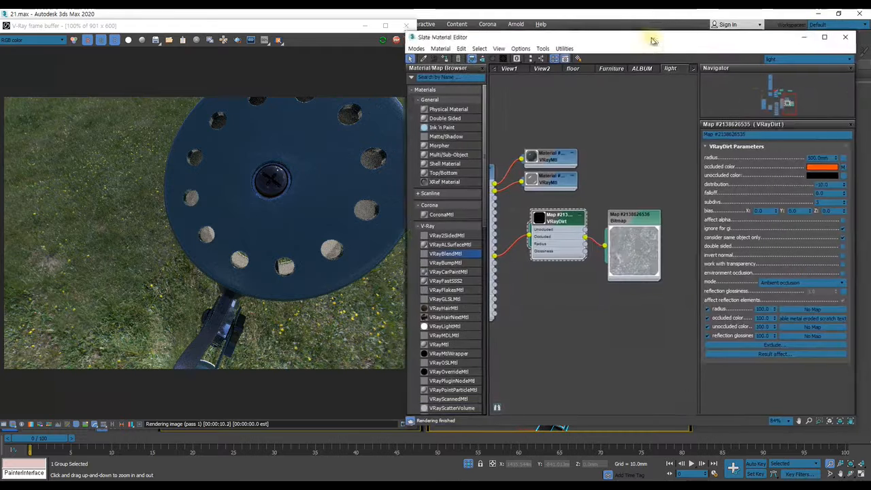
pyautogui.click(834, 255)
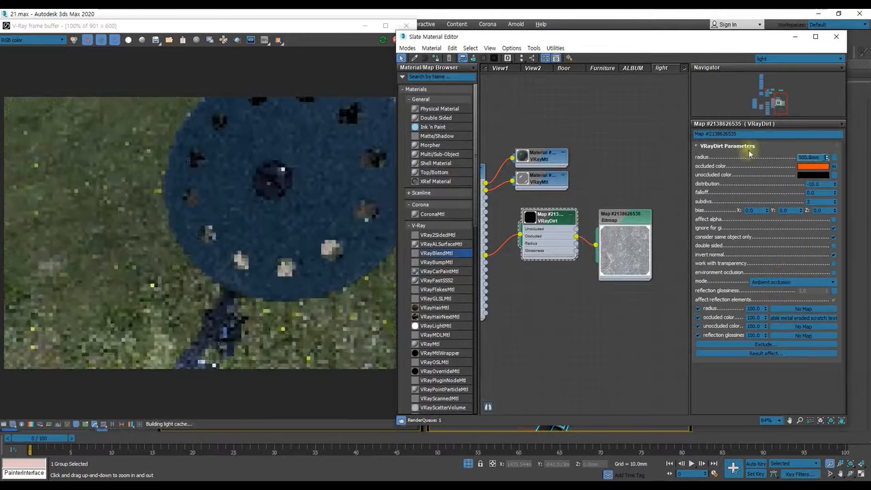
pyautogui.moveTo(822, 157); pyautogui.dragTo(701, 145)
pyautogui.write('0')
pyautogui.press('Return')
pyautogui.write('-')
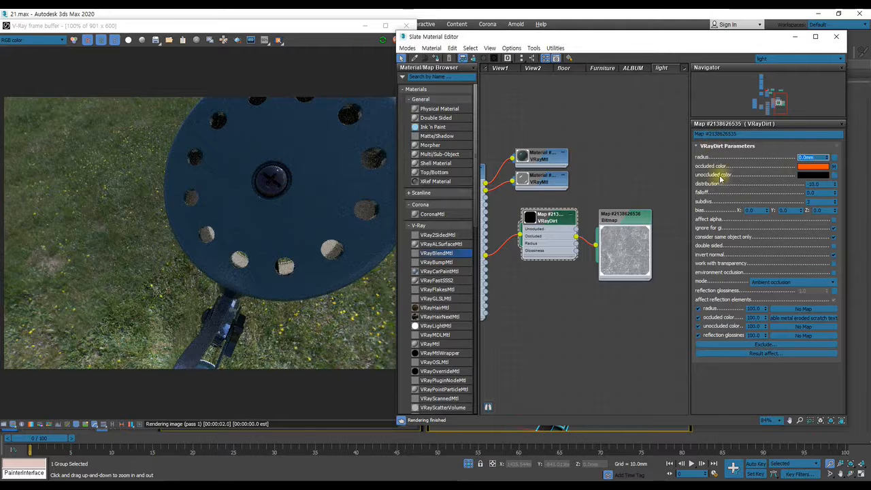
pyautogui.write('3')
pyautogui.press('Return')
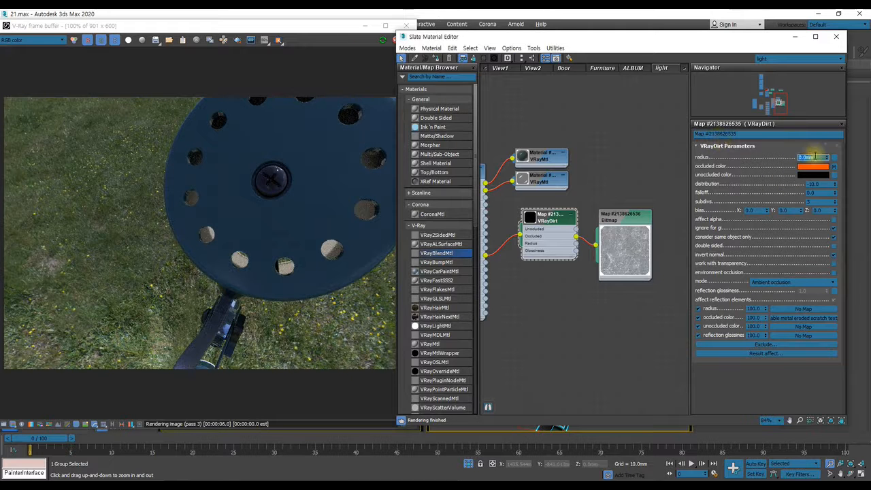
# Try a VRayDirt radius of 5 mm and reduce it to 1 mm
pyautogui.moveTo(815, 156); pyautogui.dragTo(733, 147)
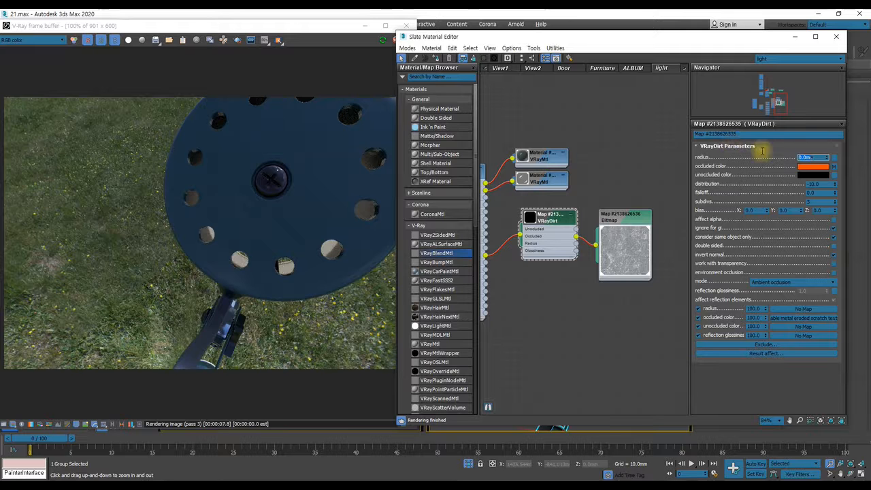
pyautogui.write('3')
pyautogui.press('Return')
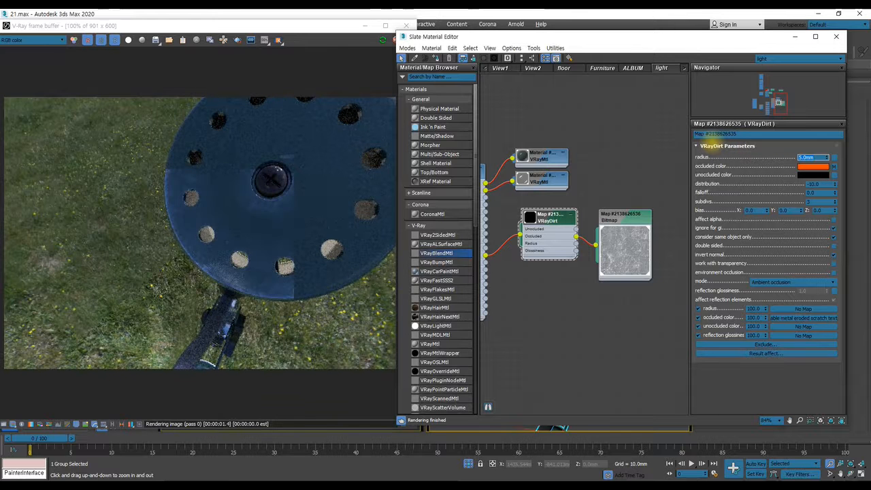
pyautogui.write('1')
pyautogui.press('Return')
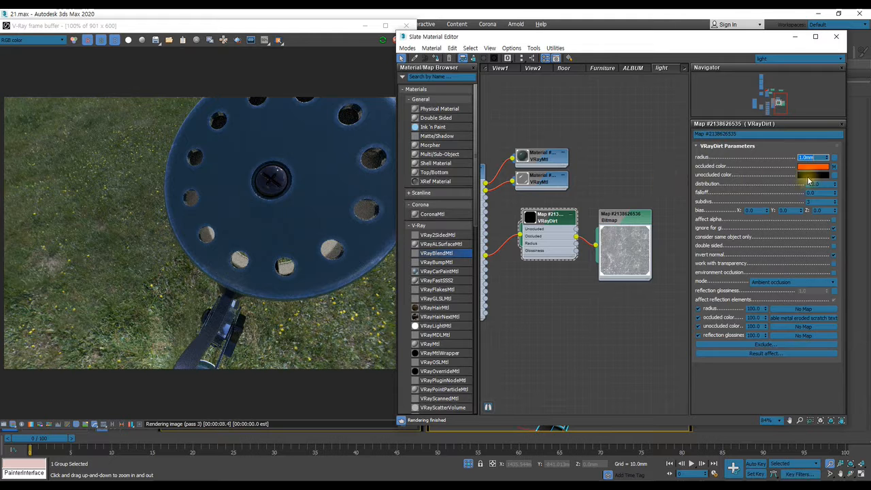
# Duplicate the scratch bitmap node and set the copy's output to an RGB offset of -0.2 and an RGB level of 1.9
pyautogui.moveTo(602, 214); pyautogui.dragTo(570, 221, button='middle')
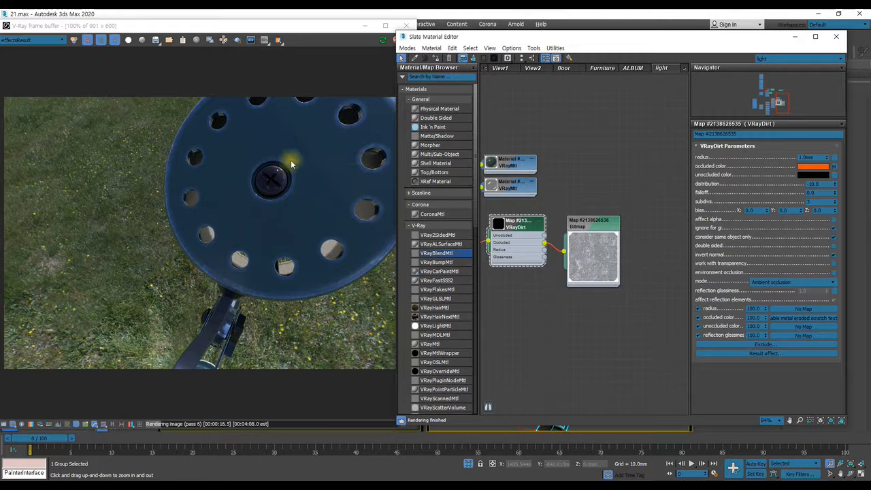
pyautogui.moveTo(588, 229); pyautogui.dragTo(638, 272)
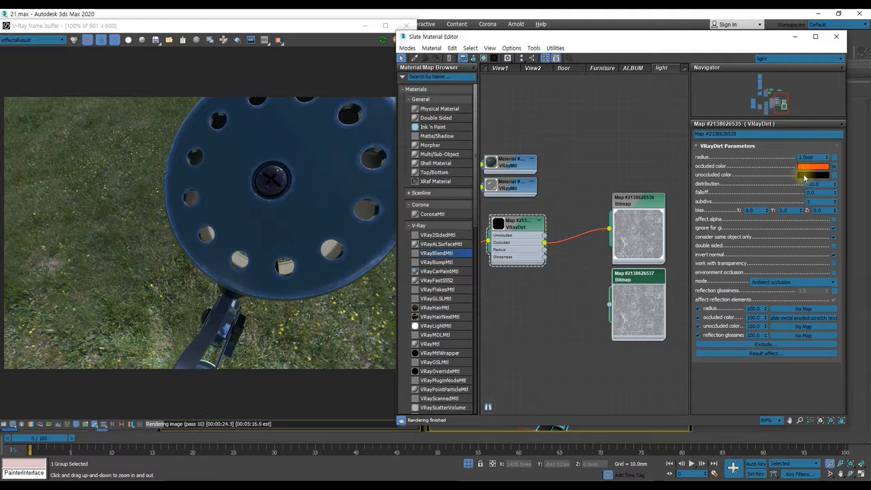
pyautogui.doubleClick(646, 283)
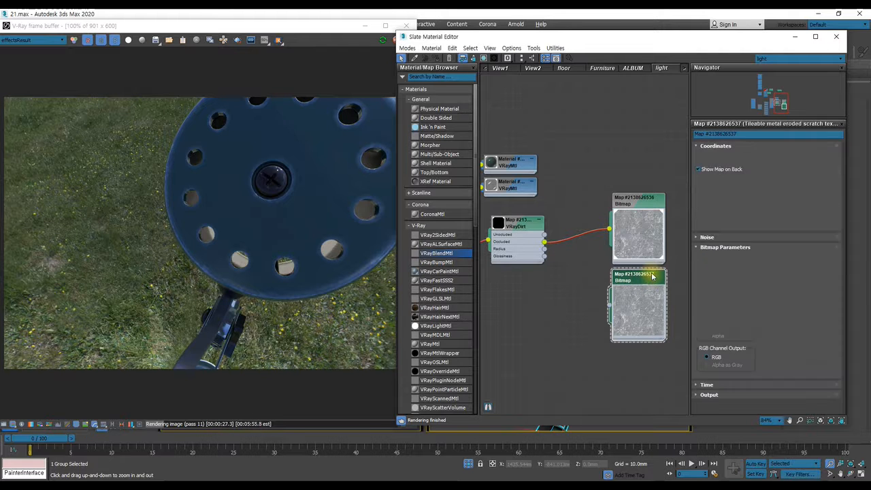
pyautogui.click(696, 394)
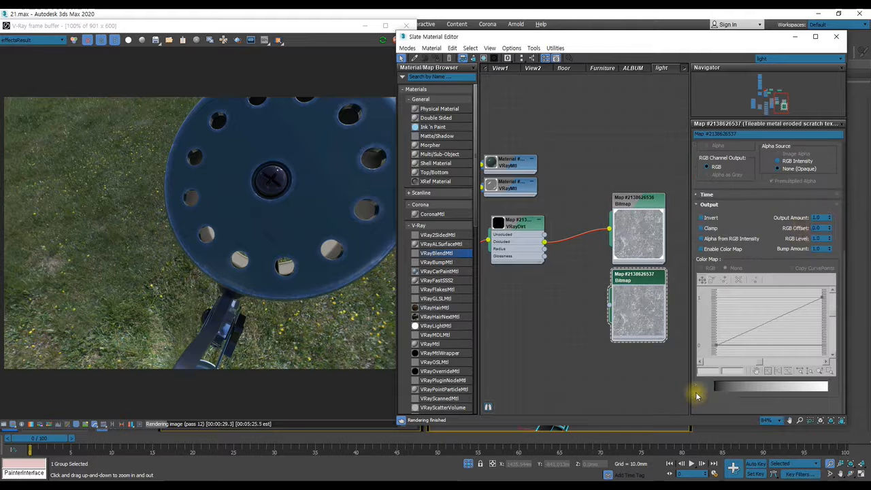
pyautogui.click(829, 229)
pyautogui.click(830, 230)
pyautogui.click(830, 237)
pyautogui.click(830, 231)
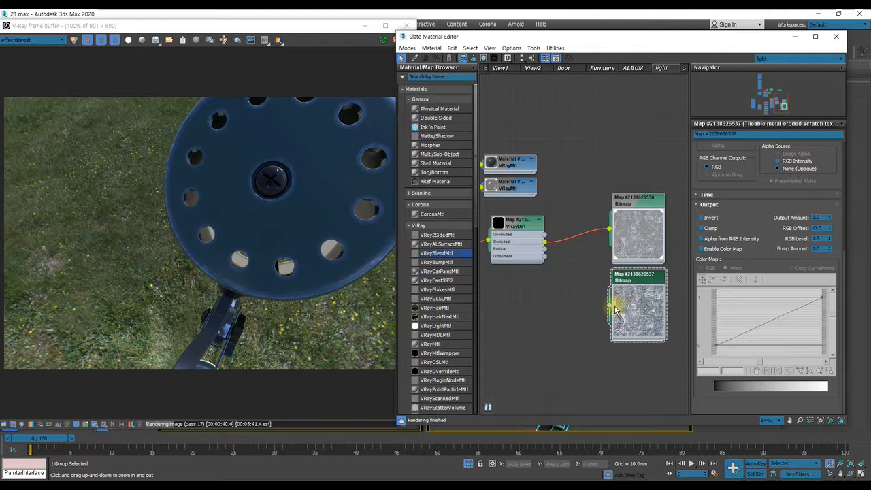
# Enable the color map on the duplicated scratch bitmap and bend its curve downward with the white end point's Bezier handle
pyautogui.scroll(5, 638, 303)
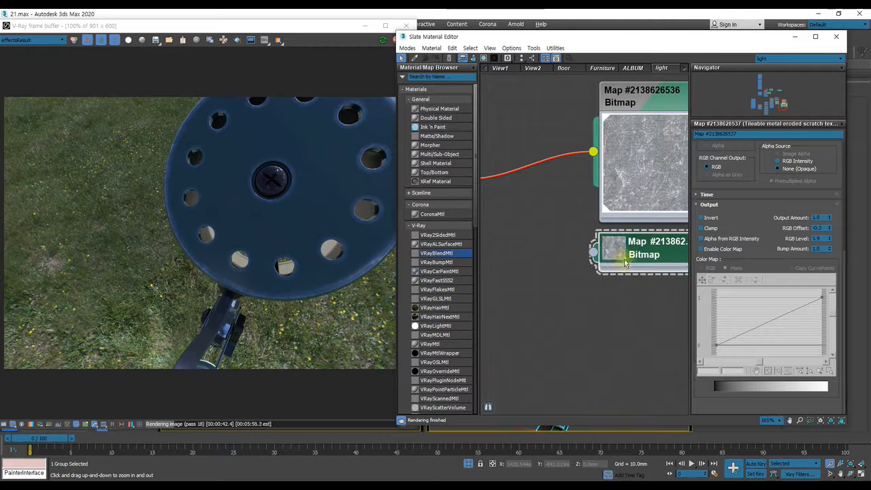
pyautogui.scroll(-2, 644, 271)
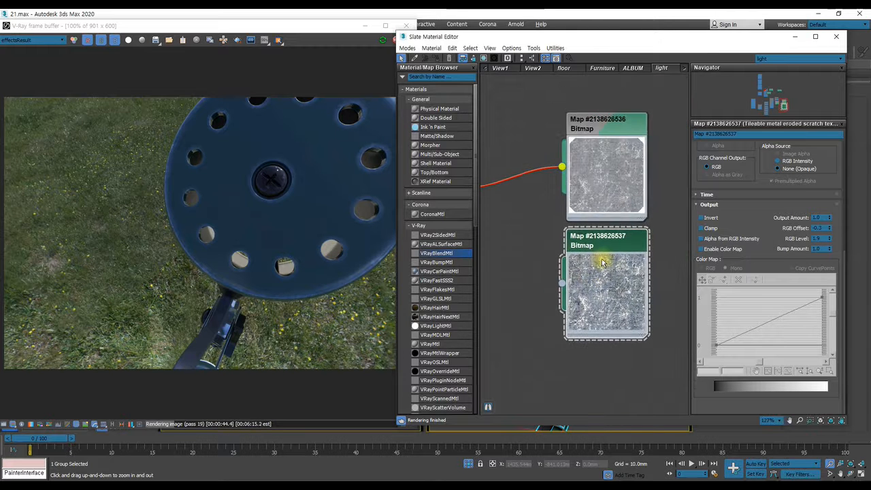
pyautogui.click(701, 249)
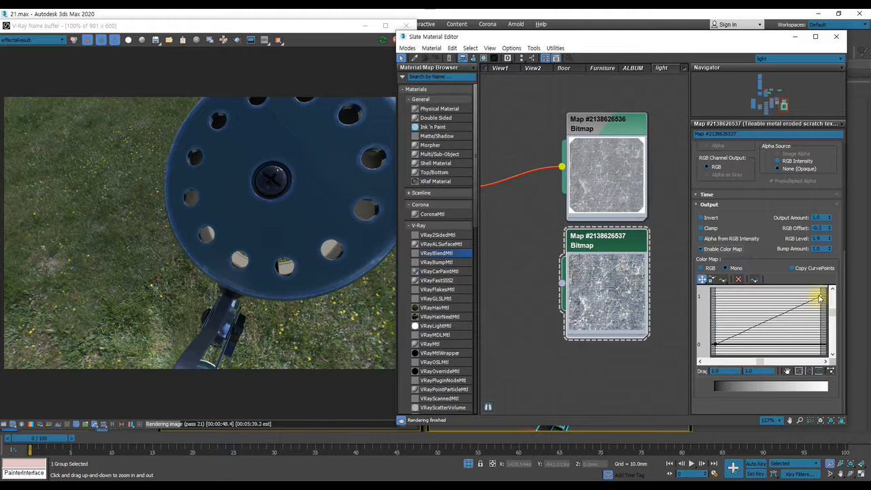
pyautogui.rightClick(821, 295)
pyautogui.click(815, 322)
pyautogui.moveTo(794, 309); pyautogui.dragTo(783, 336)
# Connect the duplicated scratch bitmap to the VRayDirt map's unoccluded slot
pyautogui.moveTo(567, 274); pyautogui.dragTo(638, 316, button='middle')
pyautogui.scroll(-1, 616, 313)
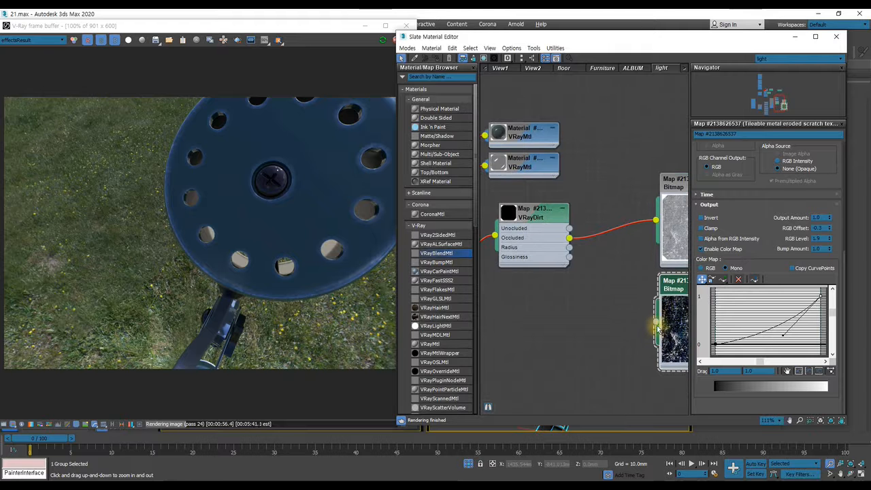
pyautogui.moveTo(657, 325); pyautogui.dragTo(570, 229)
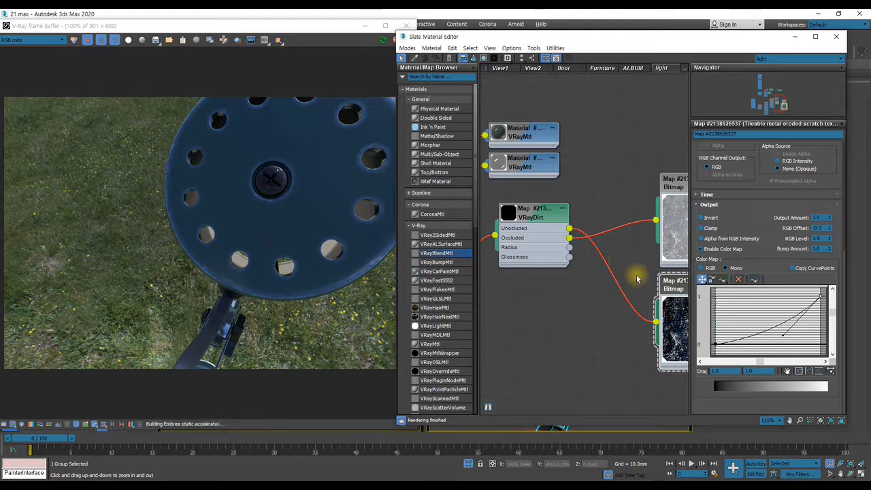
pyautogui.moveTo(637, 272); pyautogui.dragTo(583, 288, button='middle')
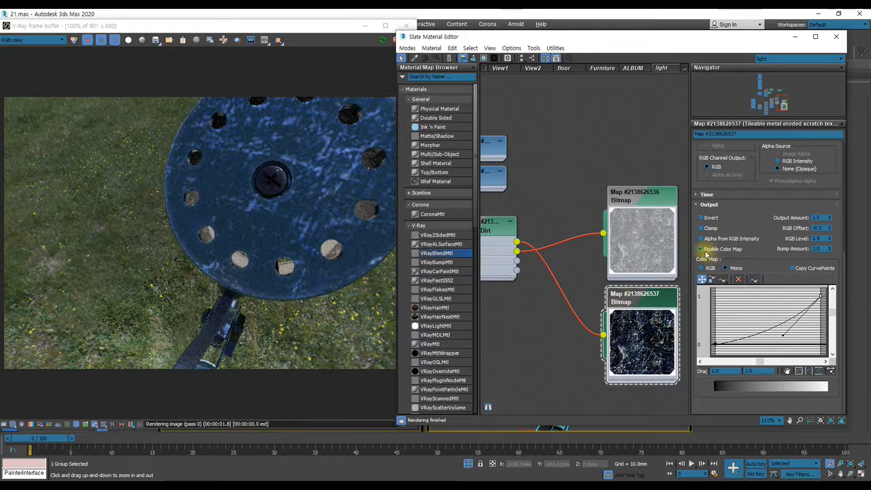
pyautogui.click(701, 219)
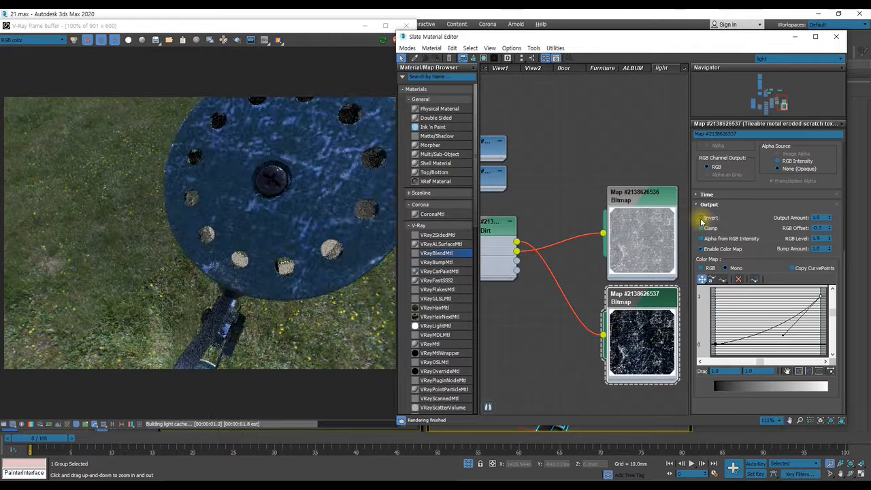
# Collapse the duplicated bitmap's large preview and arrange its node above the original scratch bitmap
pyautogui.doubleClick(638, 322)
pyautogui.moveTo(634, 315); pyautogui.dragTo(632, 370, button='middle')
pyautogui.moveTo(635, 351); pyautogui.dragTo(636, 206)
pyautogui.moveTo(633, 247); pyautogui.dragTo(632, 268, button='middle')
pyautogui.moveTo(632, 268); pyautogui.dragTo(636, 304)
pyautogui.moveTo(638, 235); pyautogui.dragTo(638, 285)
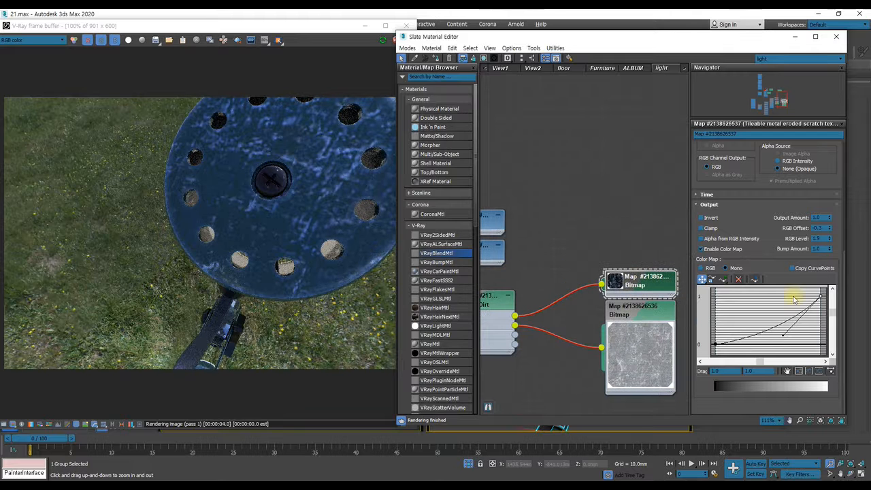
# Lower the unoccluded scratch bitmap's RGB level to 1.1 and set the U and V tiling of both scratch bitmaps to 1.0
pyautogui.click(829, 240)
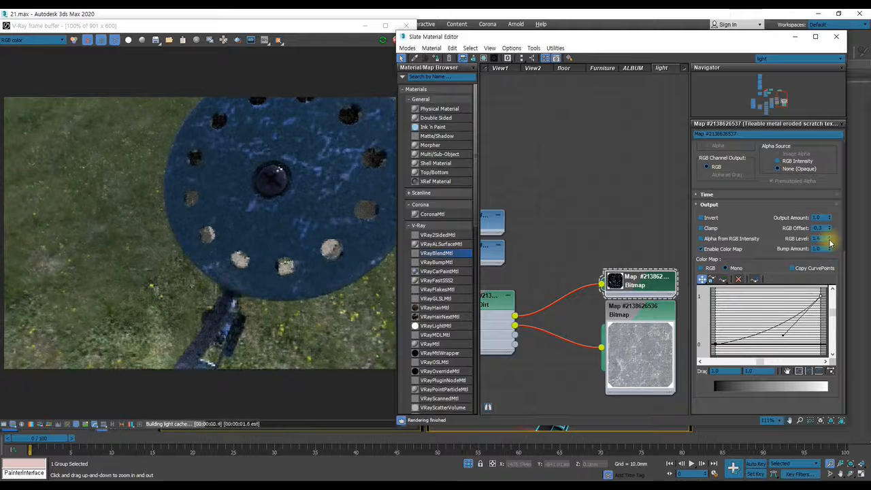
pyautogui.click(830, 240)
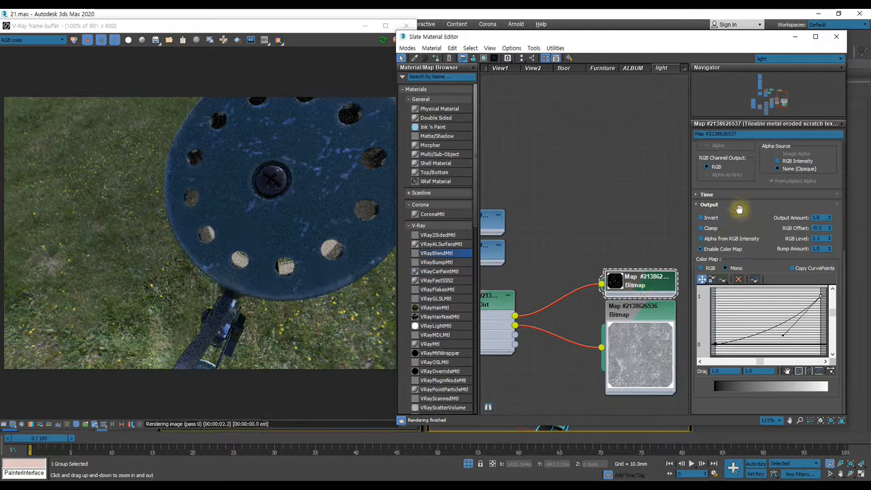
pyautogui.scroll(4, 747, 204)
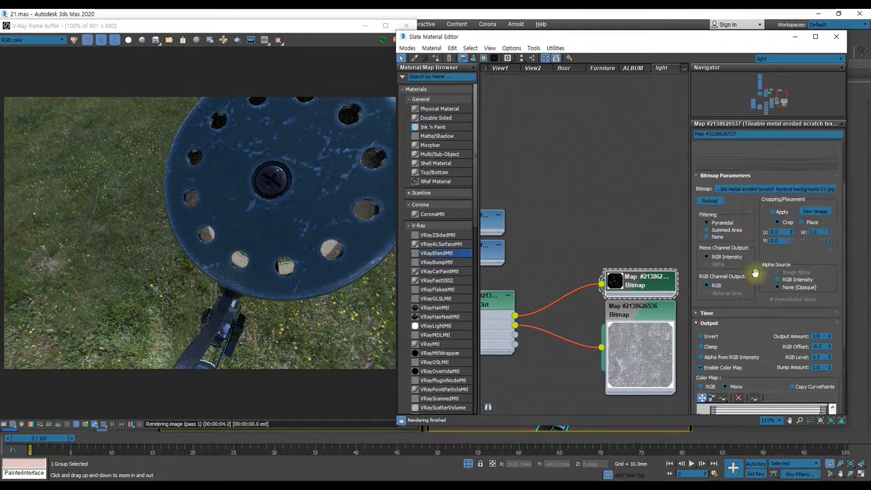
pyautogui.scroll(3, 745, 214)
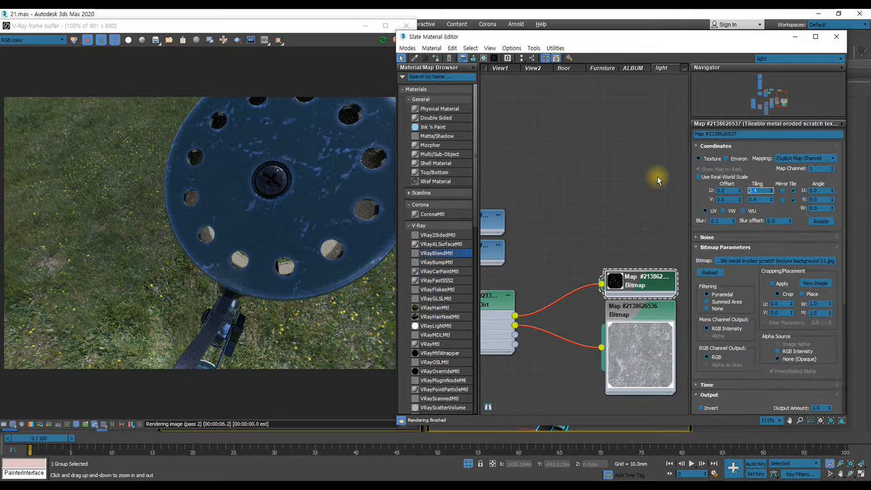
pyautogui.write('1')
pyautogui.press('Return')
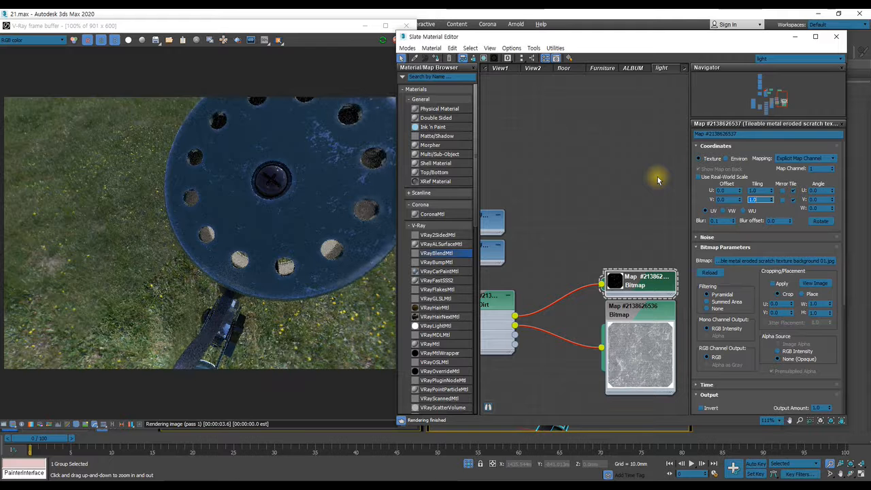
pyautogui.doubleClick(644, 307)
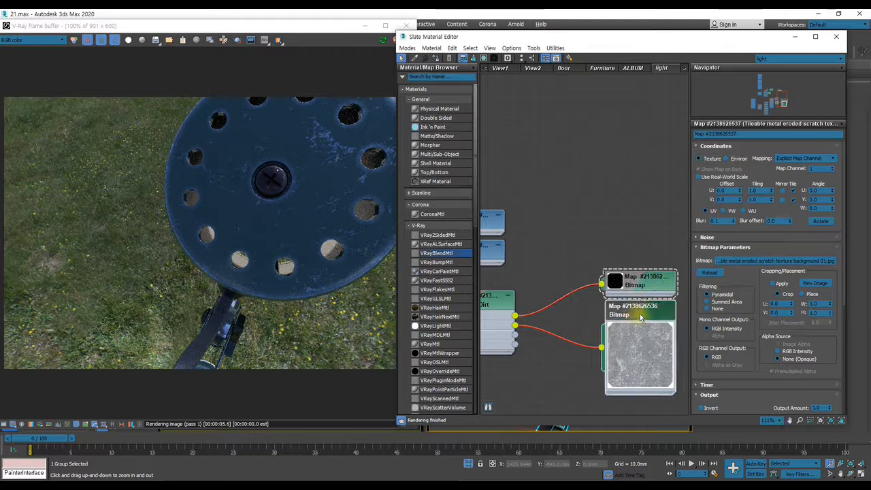
pyautogui.press('Tab')
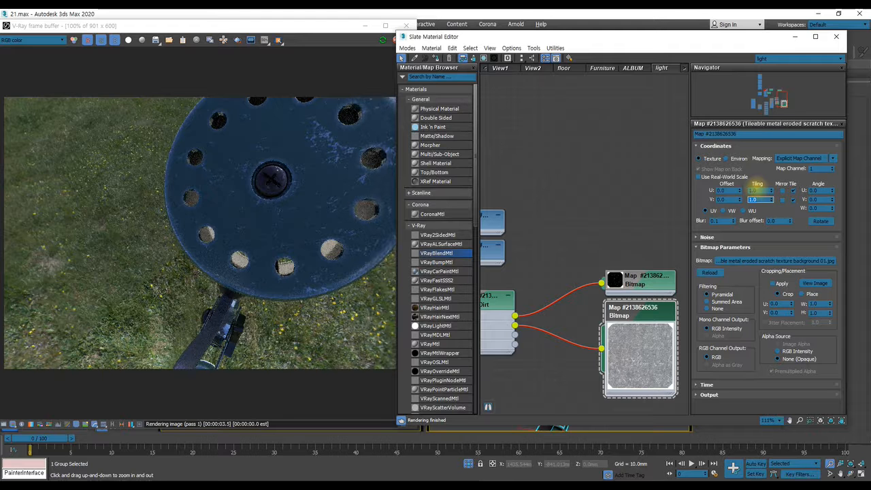
# Reset the unoccluded scratch bitmap's RGB offset to 0.0 and reduce its RGB level to 0.2
pyautogui.doubleClick(648, 283)
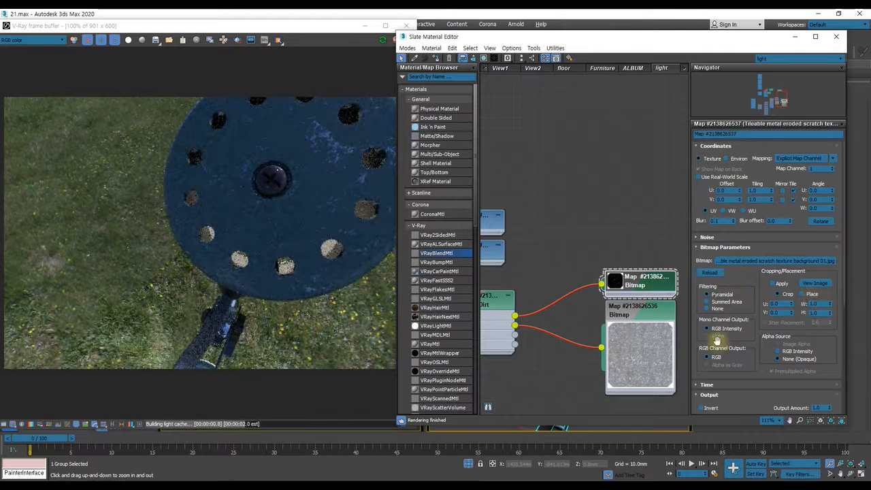
pyautogui.scroll(-4, 816, 300)
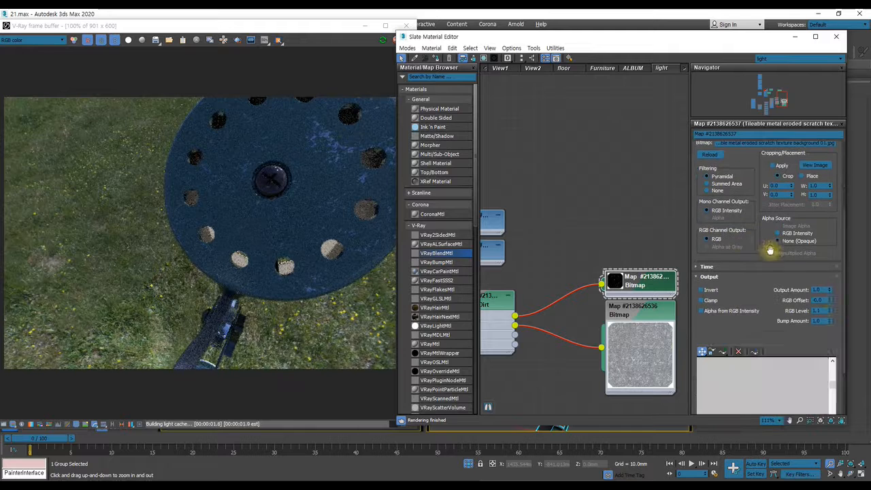
pyautogui.rightClick(828, 300)
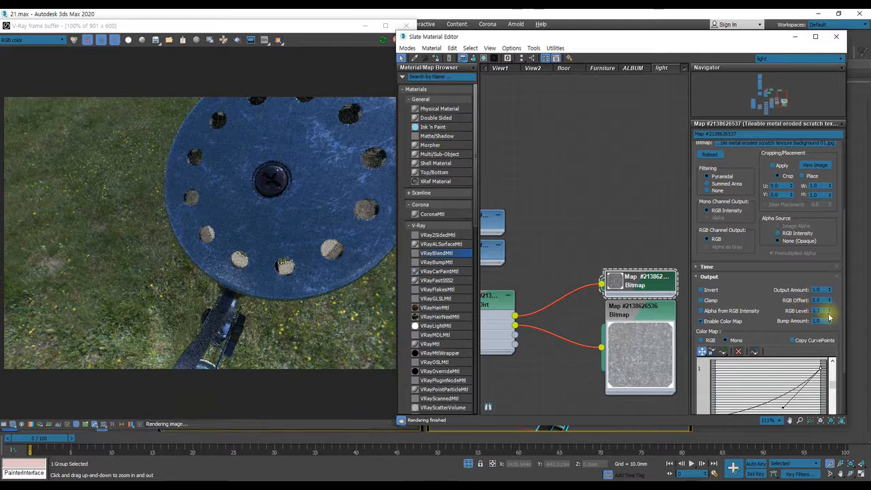
pyautogui.click(830, 313)
pyautogui.click(829, 313)
pyautogui.click(829, 313)
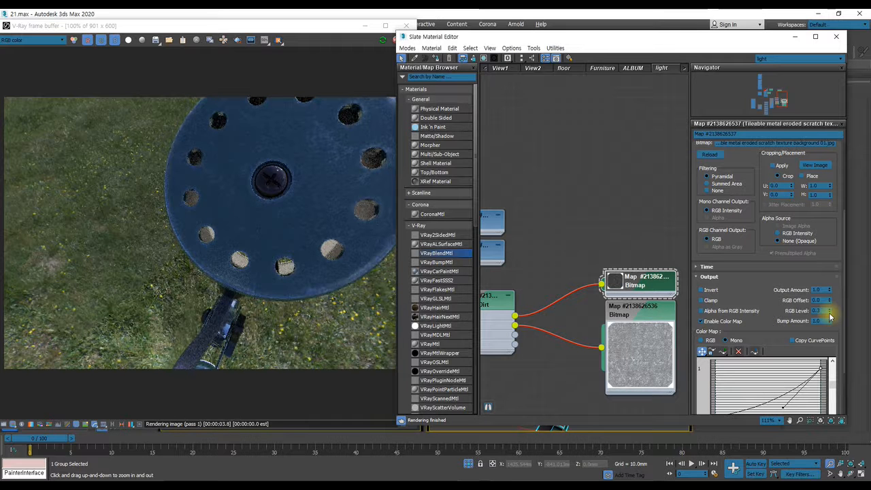
pyautogui.click(830, 313)
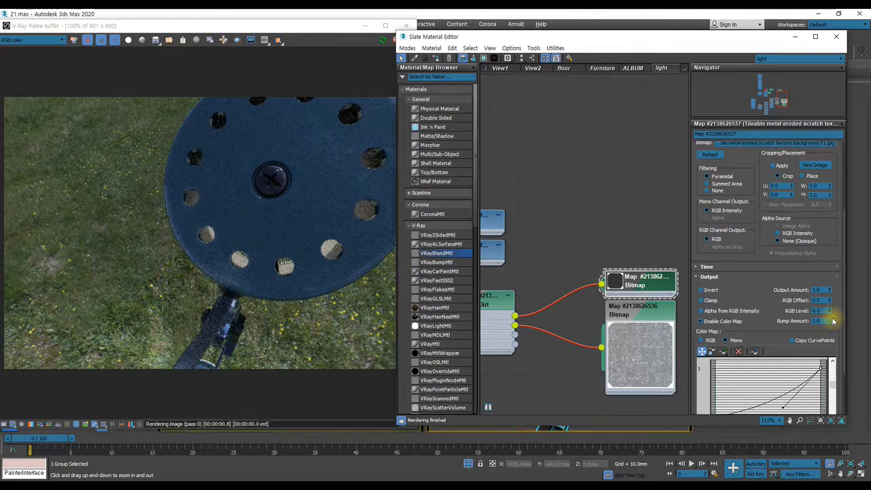
# Try raising the RGB level of the scratch bitmap in the VRayDirt's occluded slot to 1.1 and 1.6
pyautogui.doubleClick(652, 323)
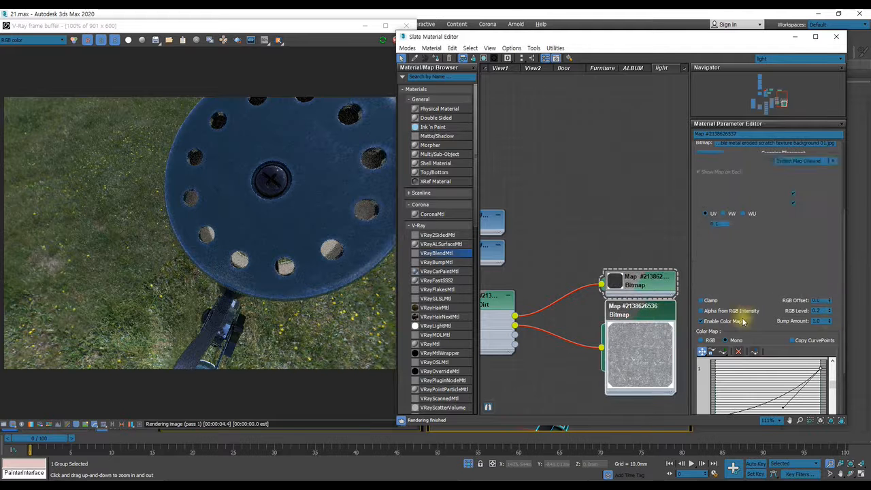
pyautogui.click(774, 394)
pyautogui.scroll(-5, 776, 381)
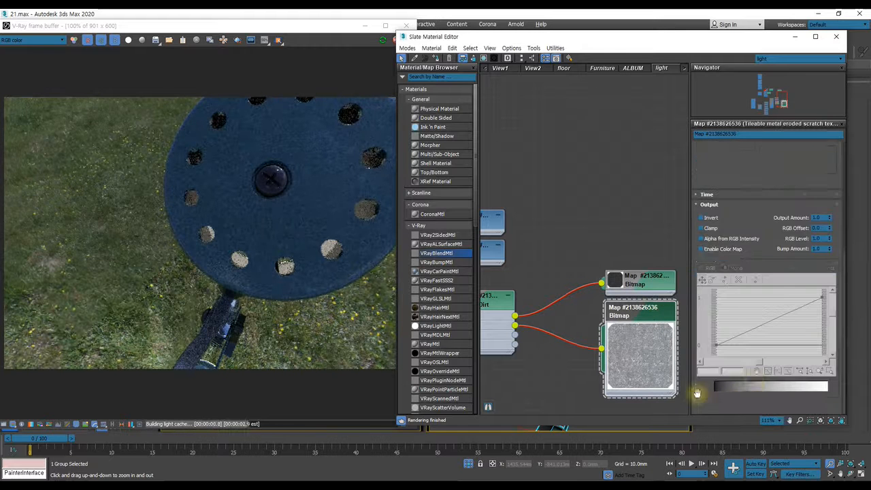
pyautogui.click(830, 237)
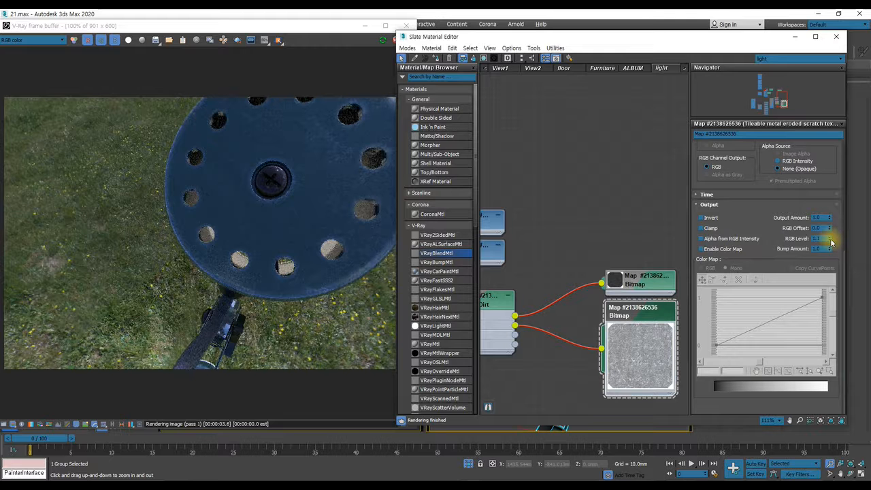
pyautogui.click(830, 237)
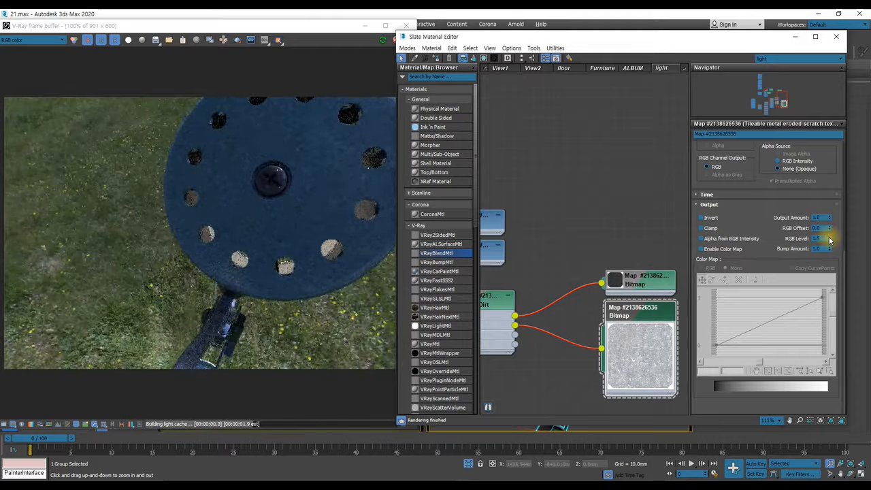
pyautogui.click(829, 236)
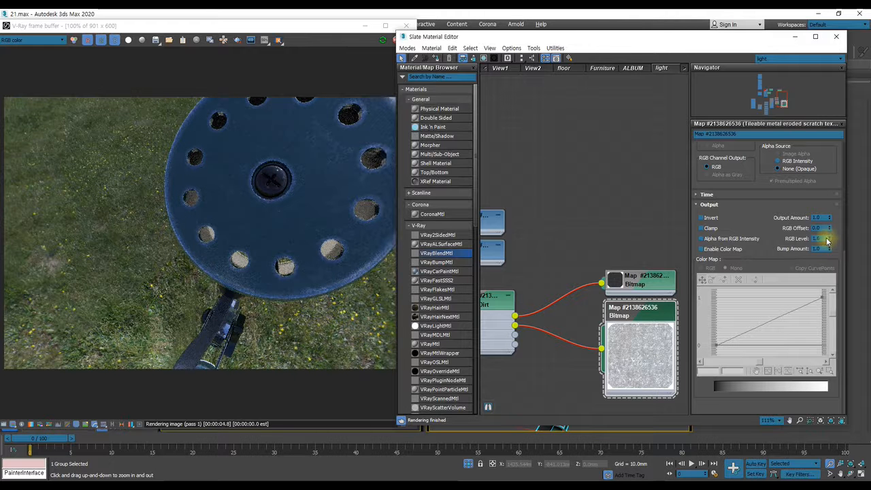
# Reduce the occluded scratch bitmap's RGB level to 0.5 and settle on 0.8
pyautogui.click(830, 242)
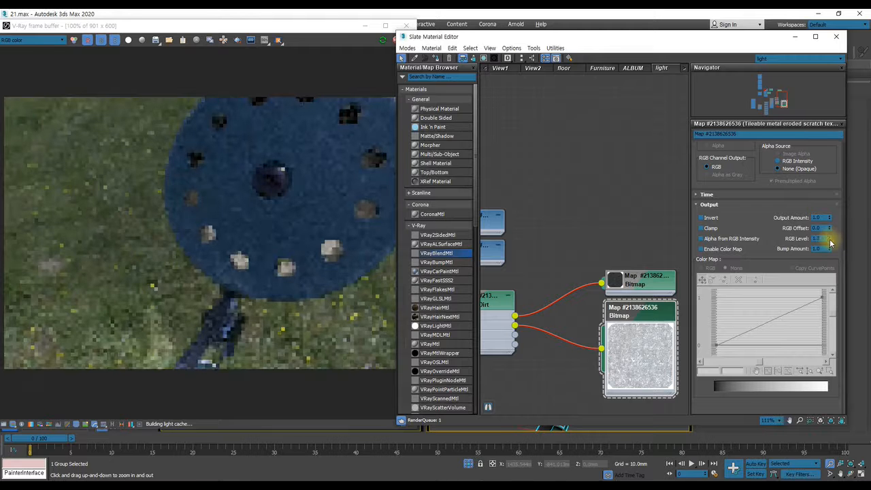
pyautogui.click(830, 242)
pyautogui.click(831, 241)
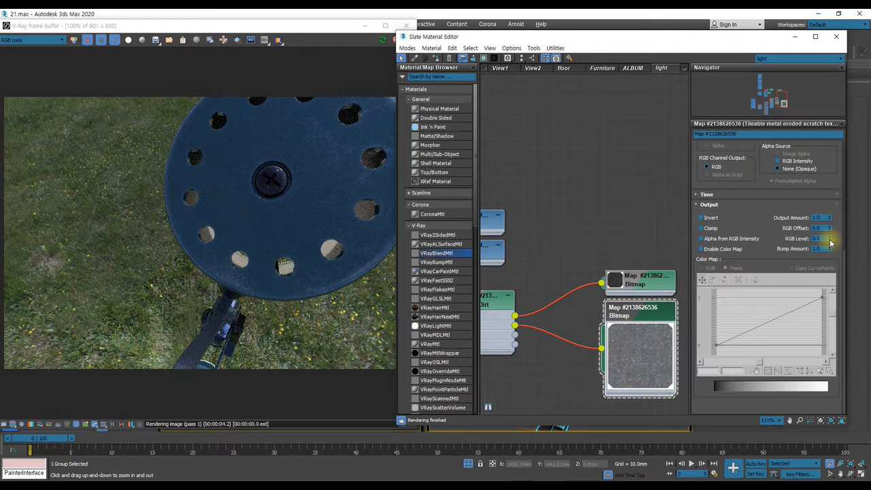
pyautogui.click(830, 240)
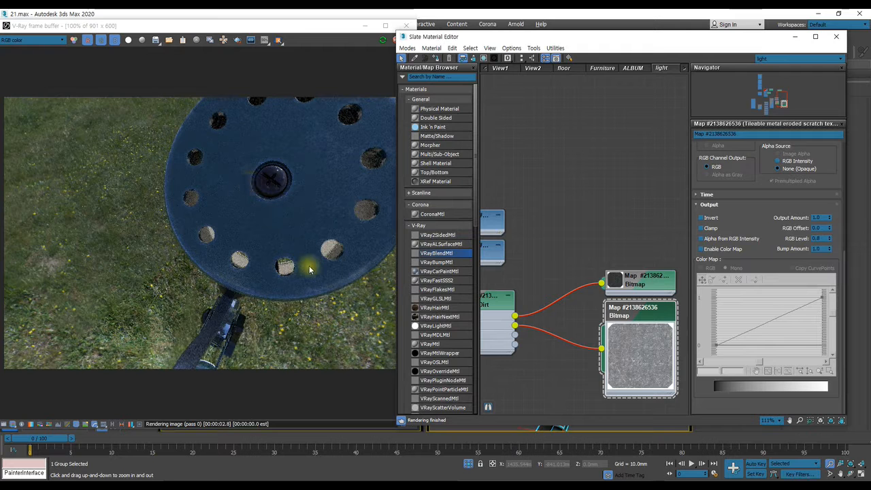
# Examine the worn edges in the interactive render around the lamp's shade, arm joint and bracket bolt from several angles
pyautogui.click(795, 37)
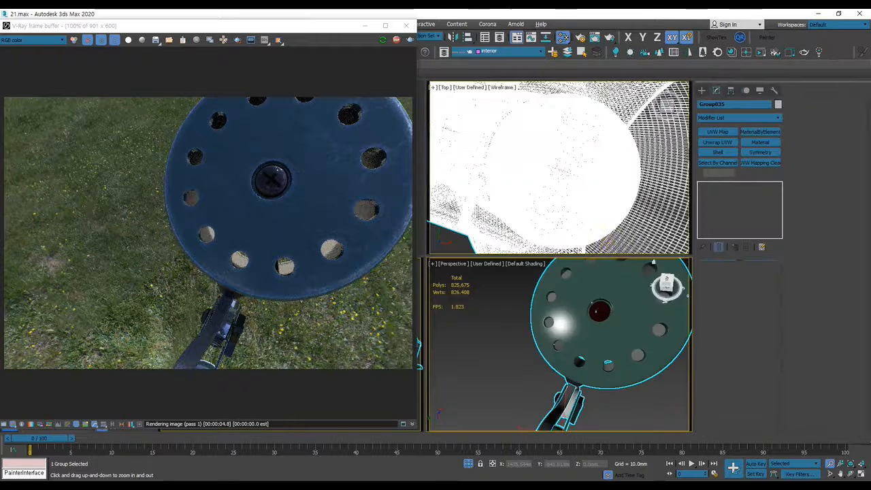
pyautogui.keyDown('alt'); pyautogui.moveTo(574, 286); pyautogui.dragTo(572, 313, button='middle'); pyautogui.keyUp('alt')
pyautogui.scroll(-5, 583, 300)
pyautogui.scroll(-3, 572, 313)
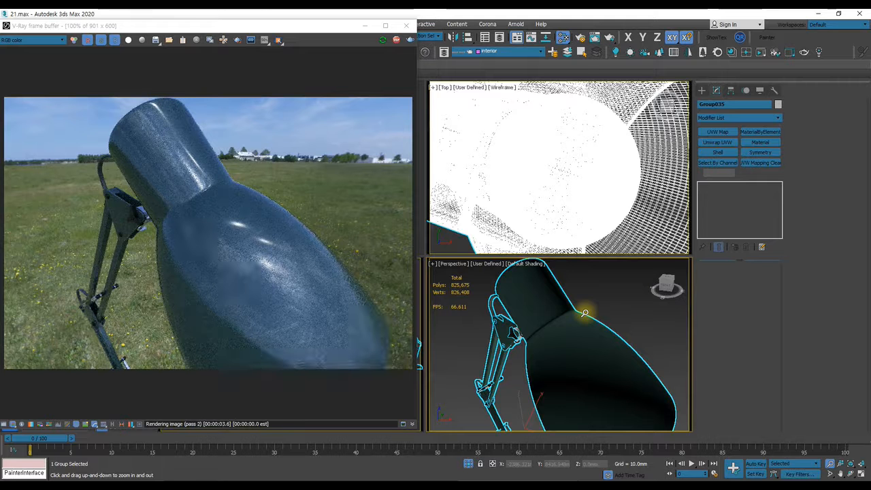
pyautogui.moveTo(549, 361); pyautogui.dragTo(561, 330, button='middle')
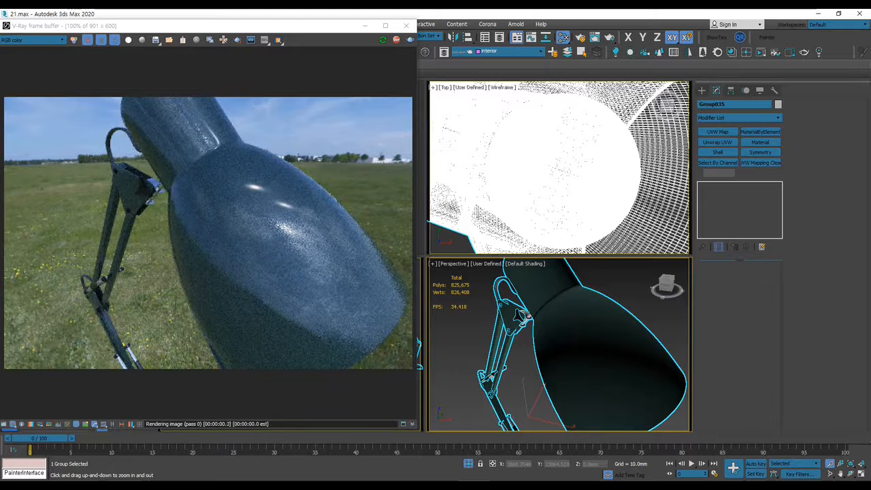
pyautogui.moveTo(553, 374); pyautogui.dragTo(563, 323)
pyautogui.moveTo(562, 410); pyautogui.dragTo(543, 354, button='middle')
pyautogui.moveTo(539, 308); pyautogui.dragTo(552, 255)
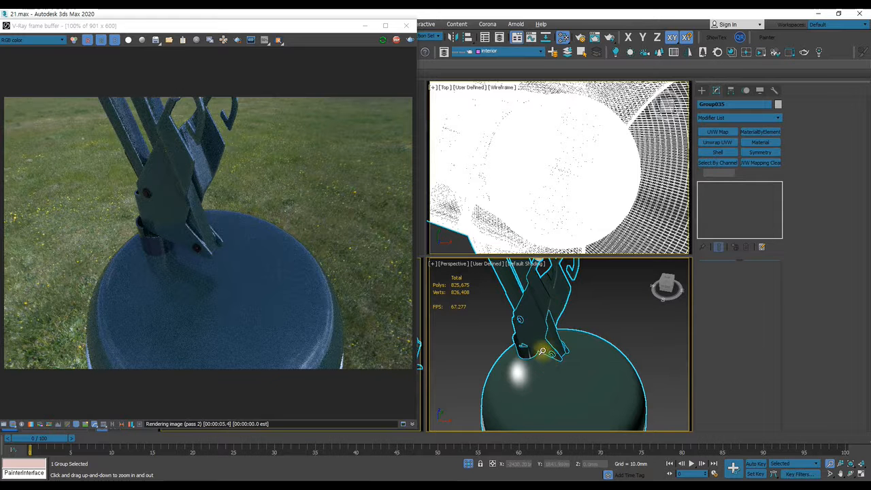
pyautogui.moveTo(543, 351)
pyautogui.keyDown('alt'); pyautogui.mouseDown(button='middle')
pyautogui.moveTo(560, 370)
pyautogui.moveTo(554, 357)
pyautogui.mouseUp(button='middle'); pyautogui.keyUp('alt')
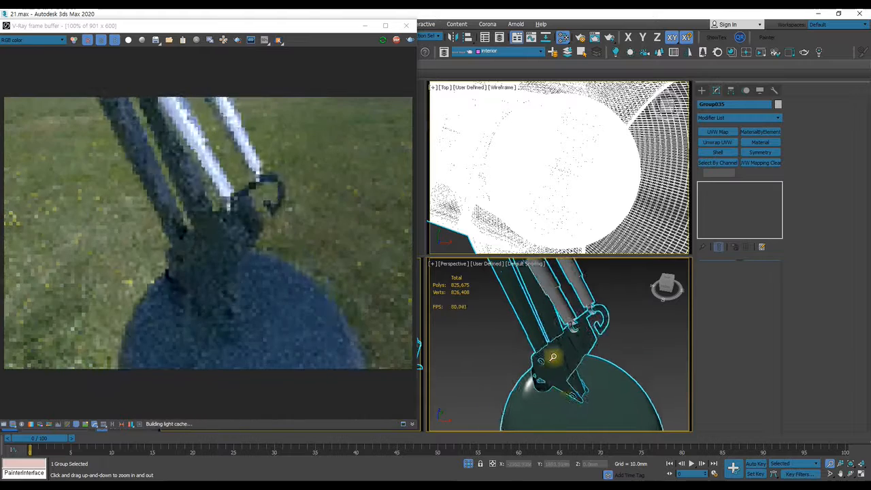
pyautogui.scroll(-2, 552, 352)
pyautogui.moveTo(567, 329); pyautogui.dragTo(540, 362)
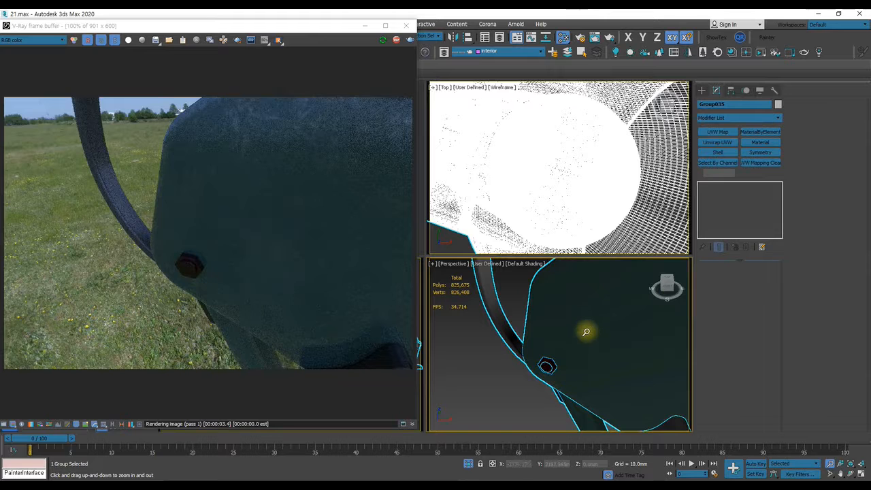
pyautogui.moveTo(604, 344); pyautogui.dragTo(575, 369)
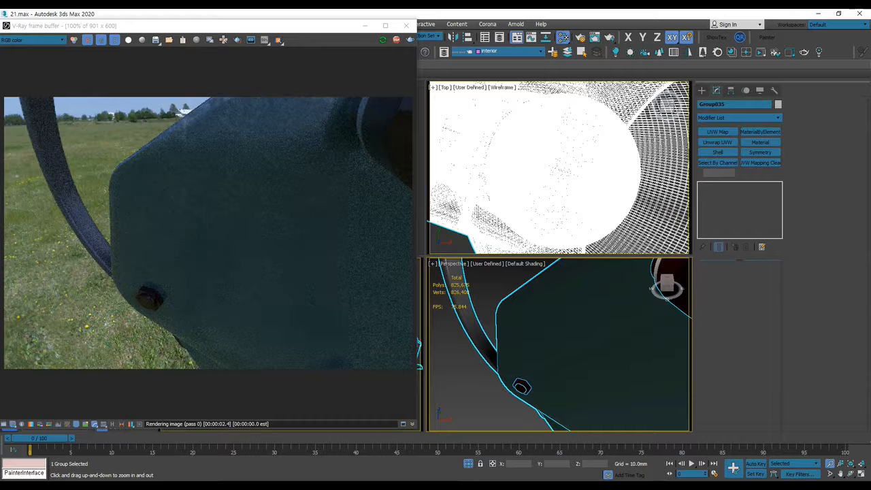
# Turn off the VRayDirt map's "consider same object only" option and leave the material editor
pyautogui.press('m')
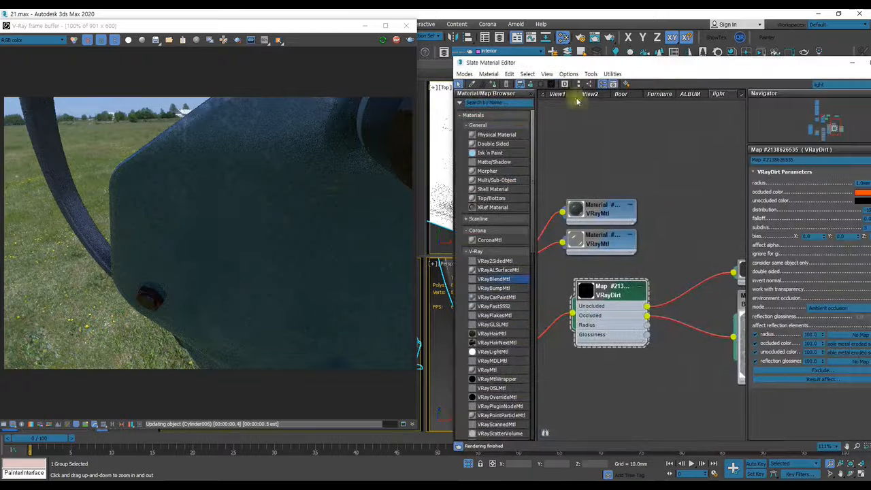
pyautogui.moveTo(743, 62); pyautogui.dragTo(651, 55)
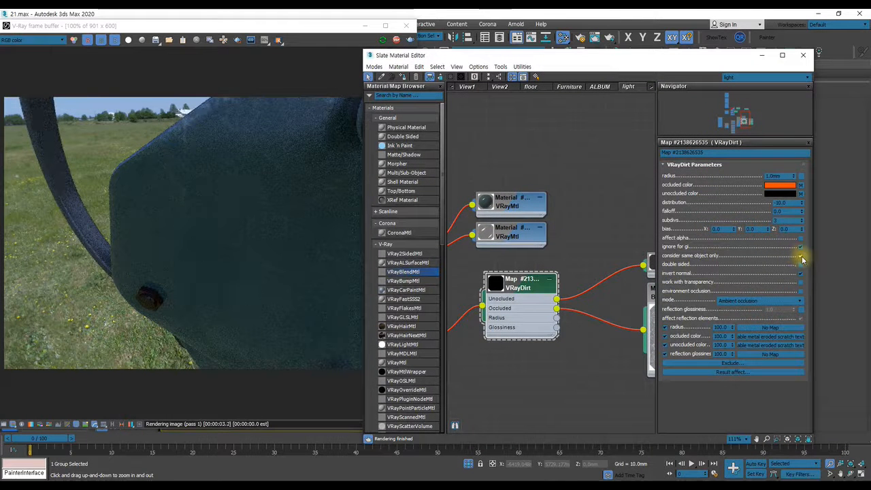
pyautogui.click(800, 257)
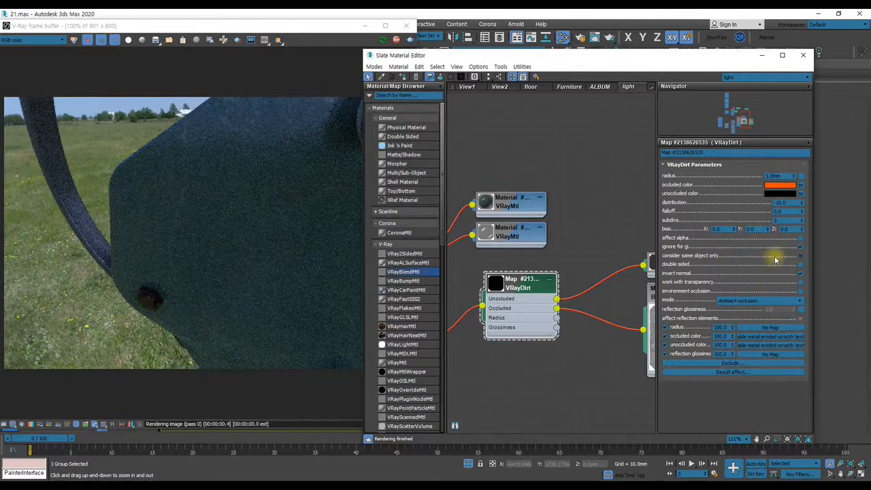
pyautogui.click(433, 270)
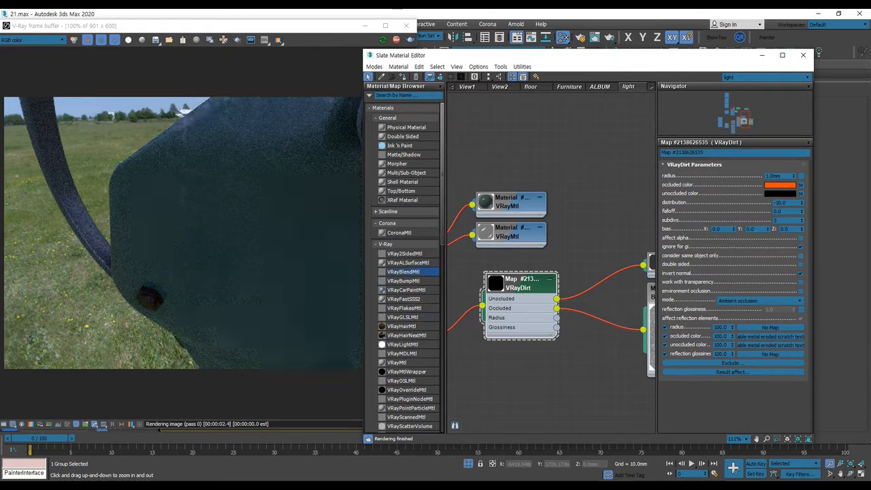
pyautogui.click(803, 55)
# Open the lamp group and remove the Material modifier from the bracket's hex bolts and wing nut
pyautogui.click(364, 25)
pyautogui.click(79, 24)
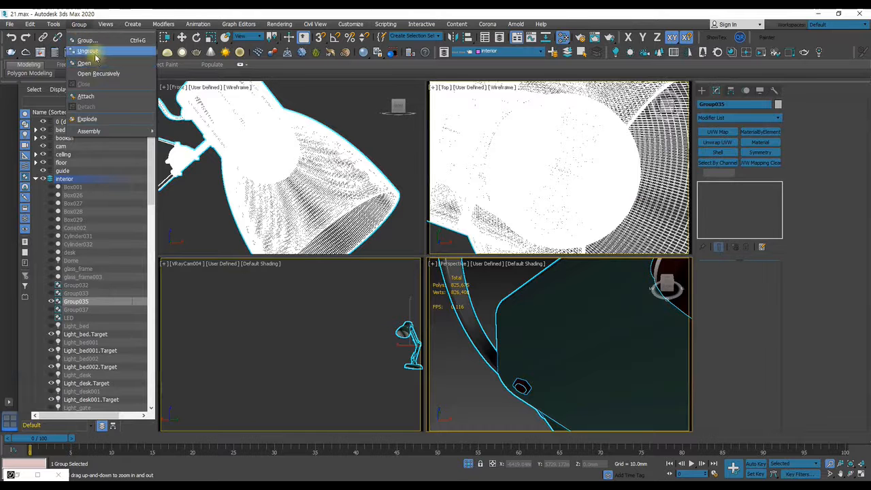
pyautogui.click(87, 51)
pyautogui.rightClick(524, 386)
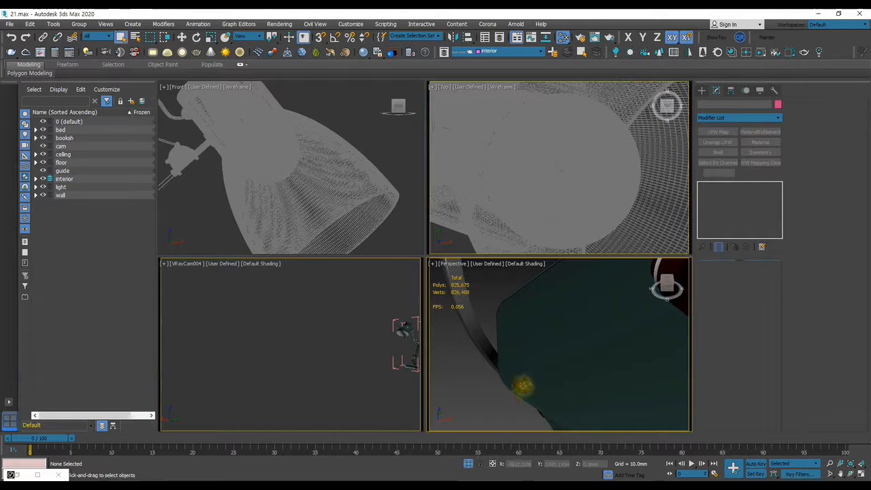
pyautogui.click(535, 386)
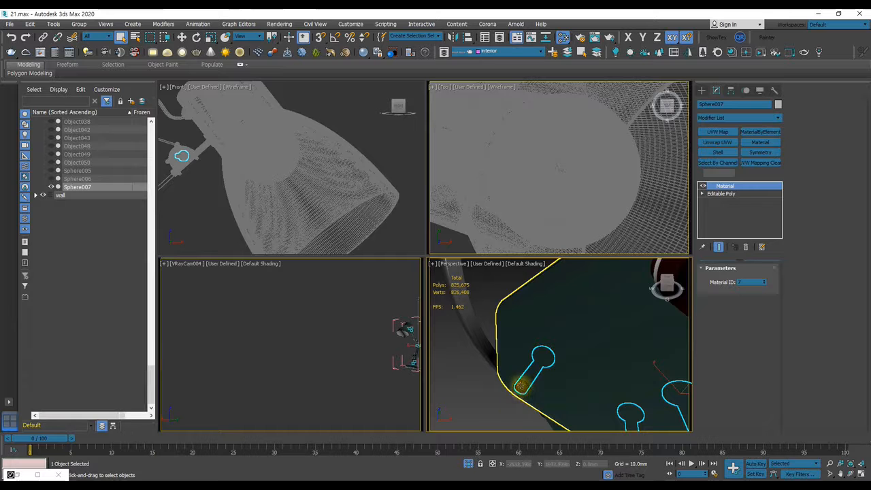
pyautogui.moveTo(521, 387); pyautogui.dragTo(514, 358, button='middle')
pyautogui.click(529, 351)
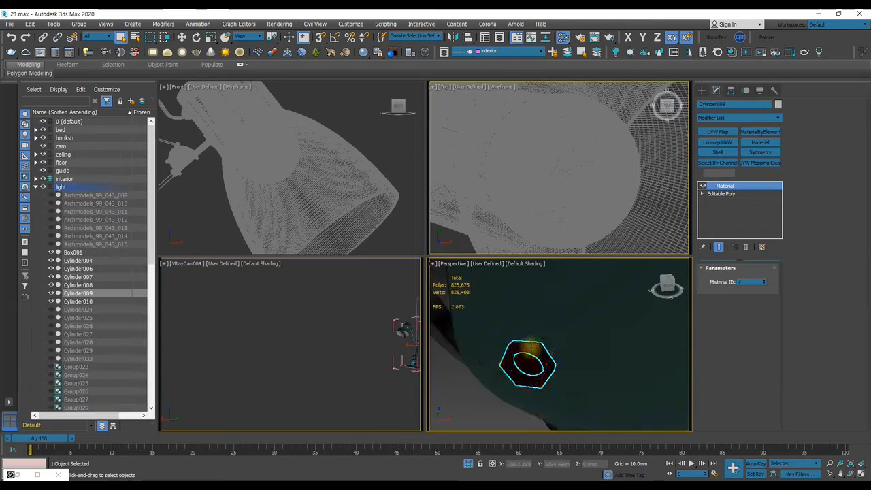
pyautogui.scroll(-7, 529, 349)
pyautogui.moveTo(590, 339); pyautogui.dragTo(568, 385, button='middle')
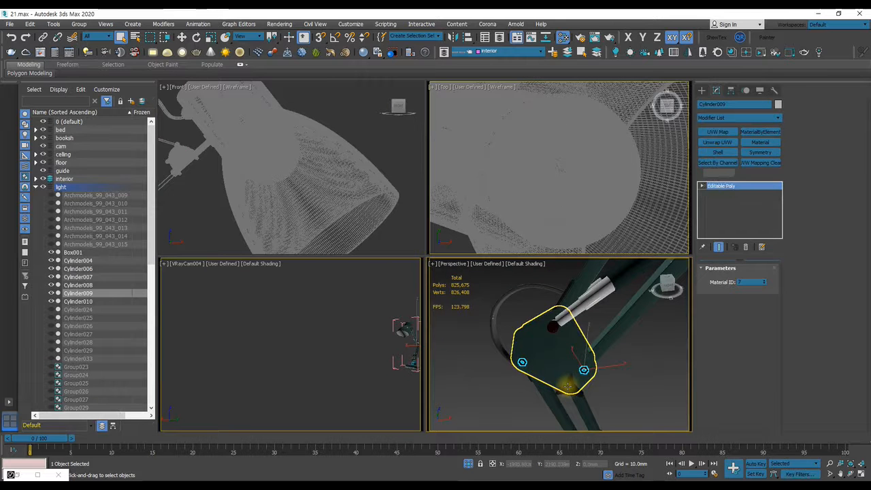
pyautogui.click(571, 383)
# Close the lamp group so its parts are grouped again, and put the material editor away
pyautogui.press('m')
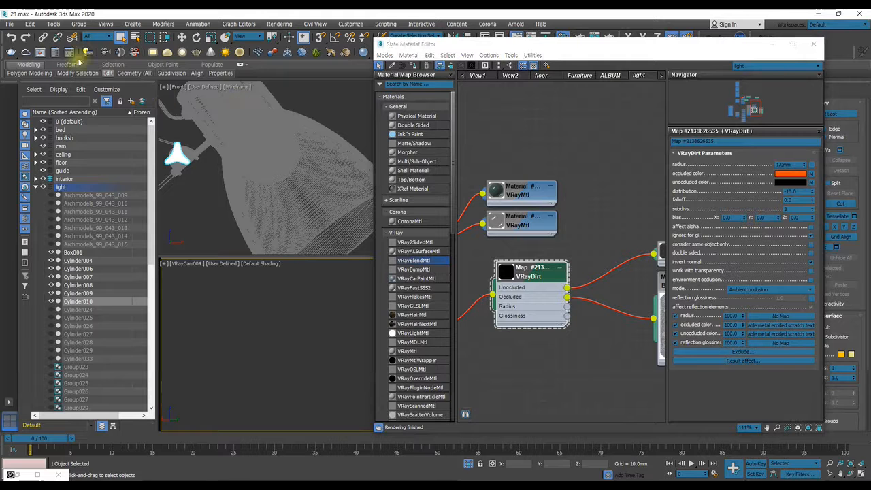
pyautogui.click(79, 24)
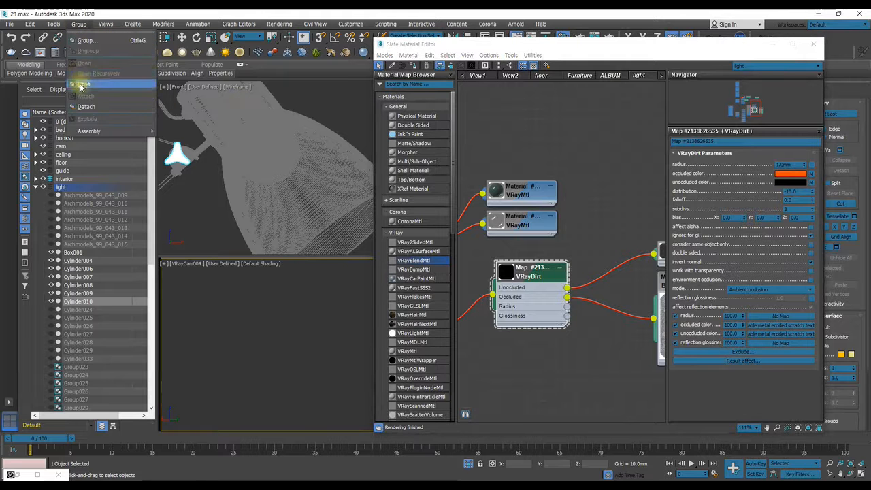
pyautogui.click(83, 84)
pyautogui.moveTo(528, 48); pyautogui.dragTo(494, 53)
pyautogui.click(780, 48)
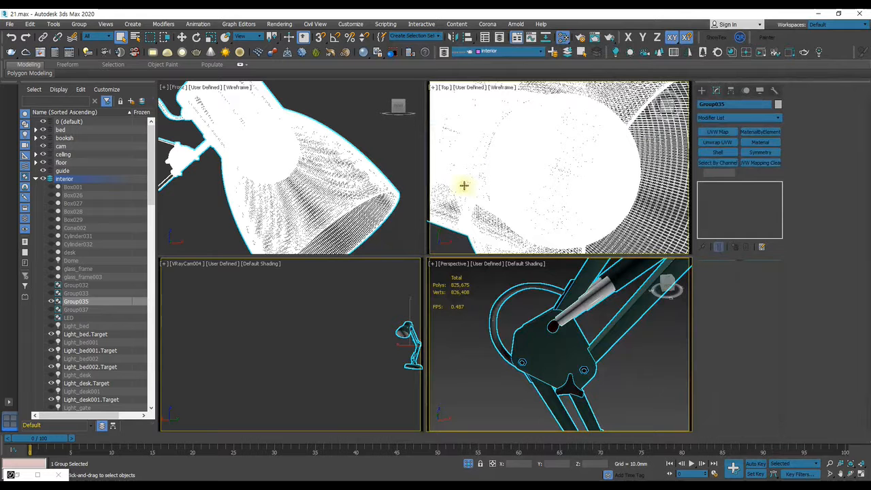
# Examine the paint and edge wear in the interactive render on the lamp's bracket plate, bolts, base, arms and shade
pyautogui.click(40, 54)
pyautogui.scroll(2, 170, 252)
pyautogui.scroll(2, 149, 258)
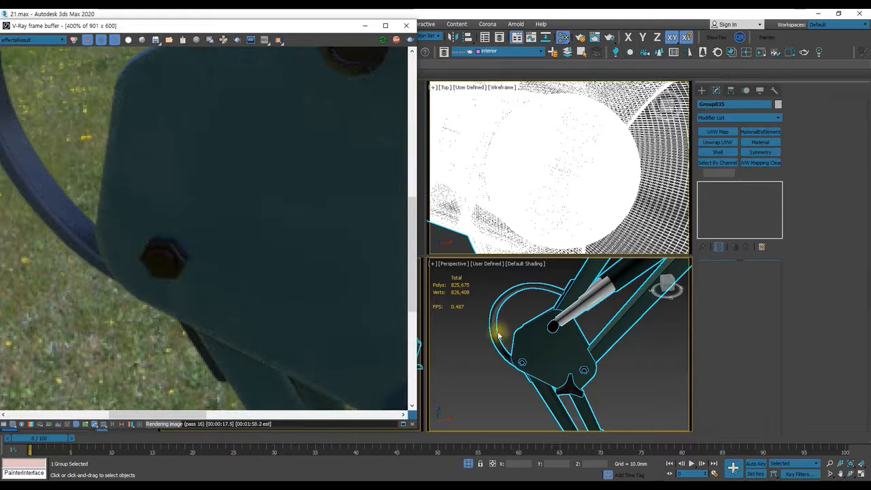
pyautogui.scroll(-2, 541, 343)
pyautogui.moveTo(541, 343); pyautogui.dragTo(589, 331, button='middle')
pyautogui.moveTo(526, 326); pyautogui.dragTo(585, 370, button='middle')
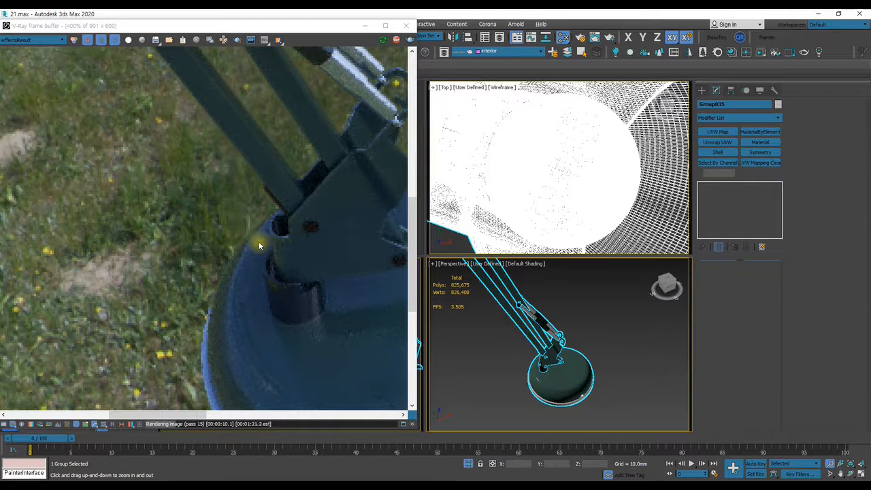
pyautogui.scroll(-2, 269, 245)
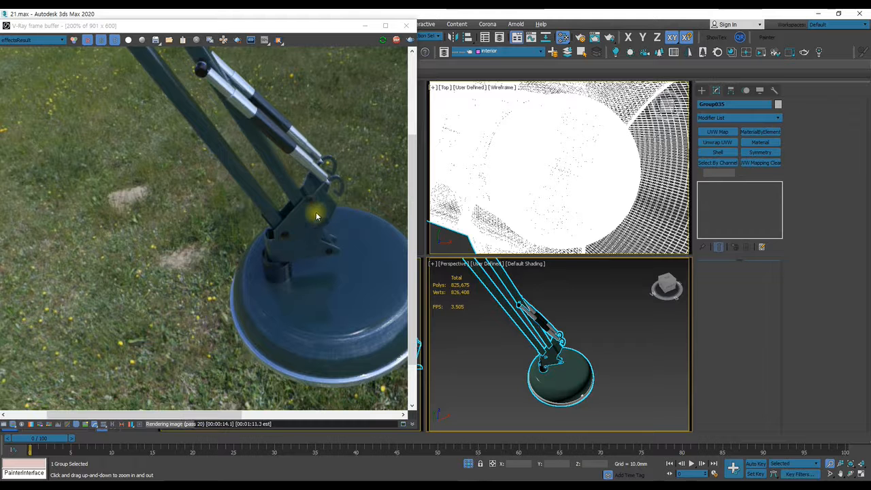
pyautogui.moveTo(245, 157); pyautogui.dragTo(293, 261, button='middle')
pyautogui.moveTo(198, 131); pyautogui.dragTo(238, 202, button='middle')
pyautogui.scroll(-2, 250, 189)
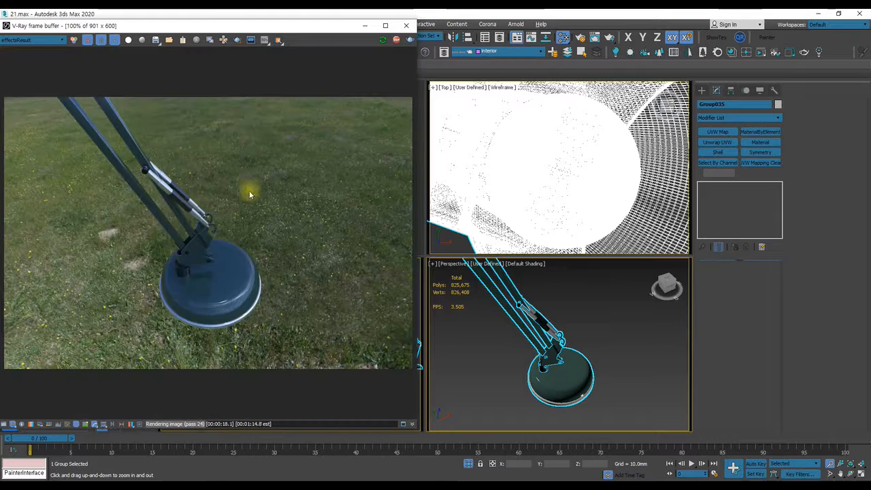
pyautogui.moveTo(509, 288); pyautogui.dragTo(517, 325)
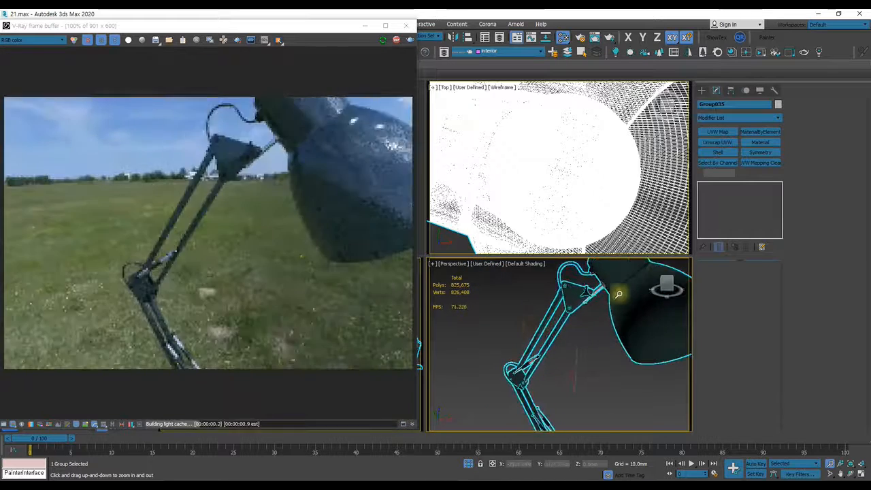
pyautogui.moveTo(608, 286); pyautogui.dragTo(596, 280)
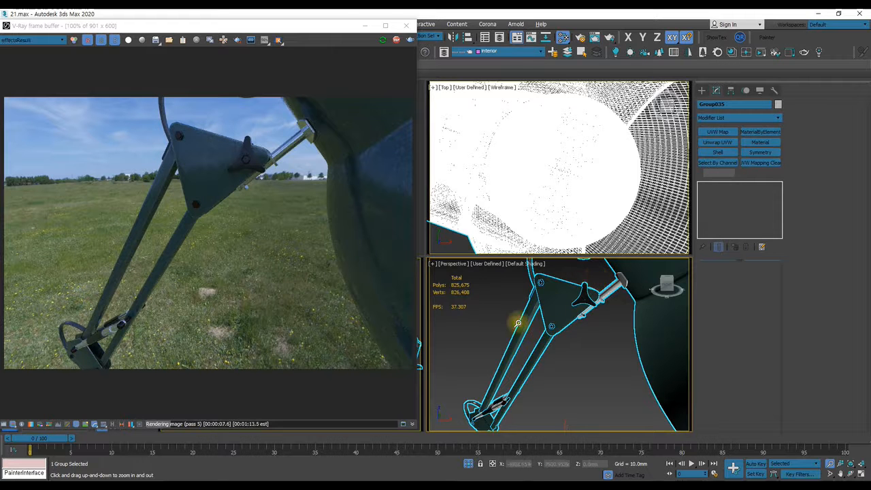
pyautogui.keyDown('alt'); pyautogui.moveTo(602, 289); pyautogui.dragTo(553, 355, button='middle'); pyautogui.keyUp('alt')
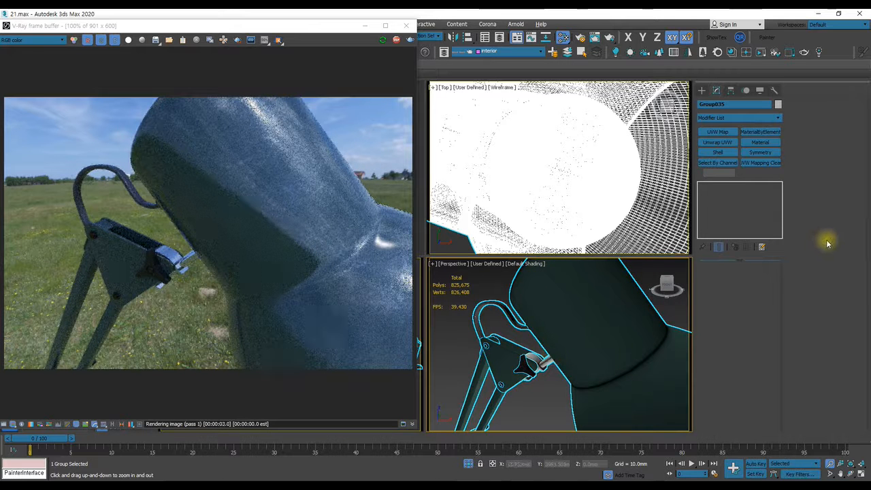
# End isolation of the lamp to bring back the rest of the room
pyautogui.rightClick(578, 292)
pyautogui.rightClick(553, 290)
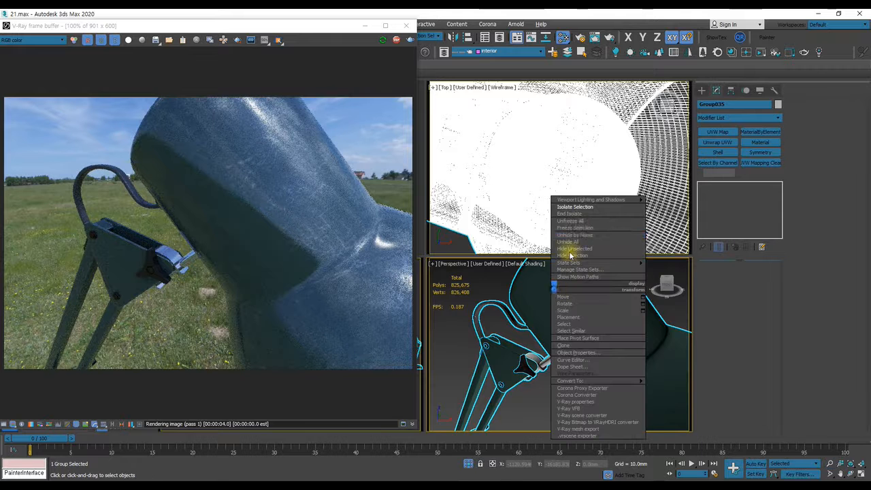
pyautogui.click(582, 213)
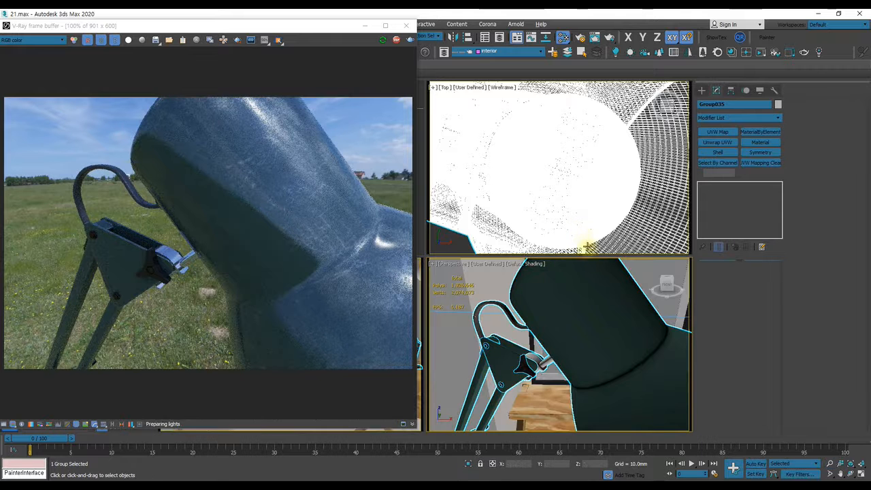
# Try the VRayCam004 and VRayCam003 views in the perspective viewport and settle on VRayCam002, which frames the desk
pyautogui.click(455, 265)
pyautogui.moveTo(490, 273)
pyautogui.click(631, 303)
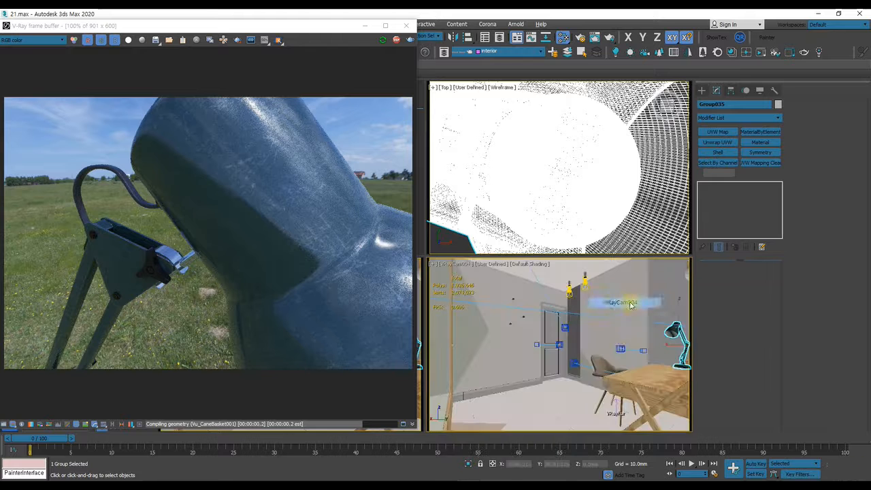
pyautogui.click(452, 264)
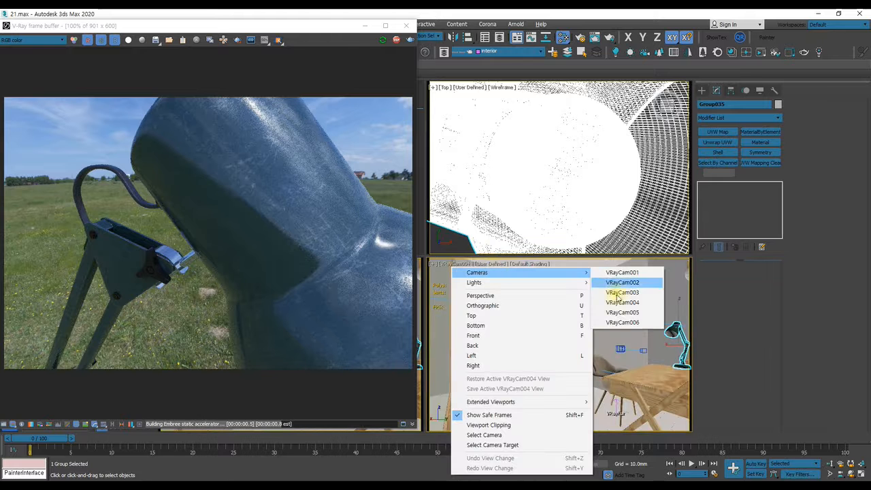
pyautogui.click(622, 292)
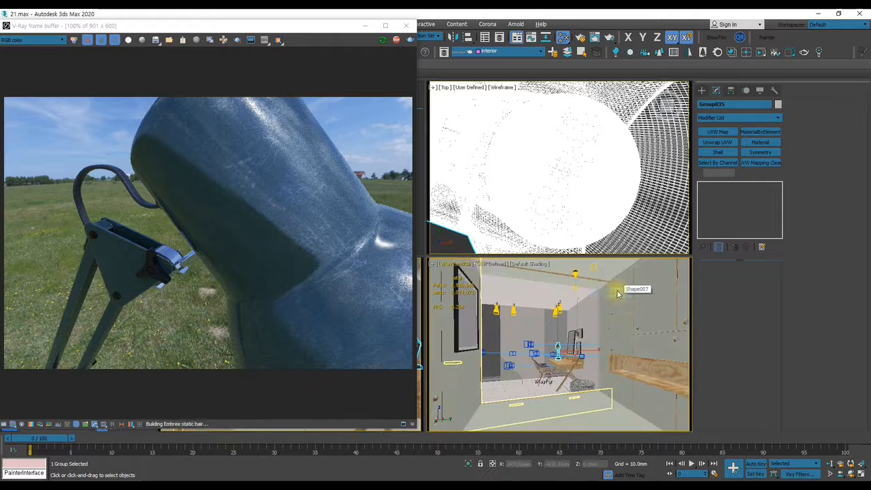
pyautogui.click(480, 265)
pyautogui.moveTo(482, 272)
pyautogui.click(633, 281)
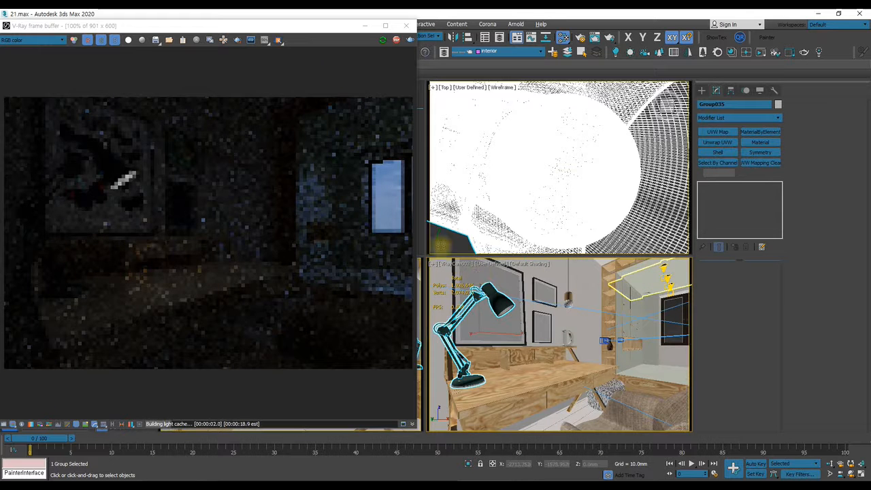
# Raise the frame buffer's exposure correction to 0.40
pyautogui.click(6, 425)
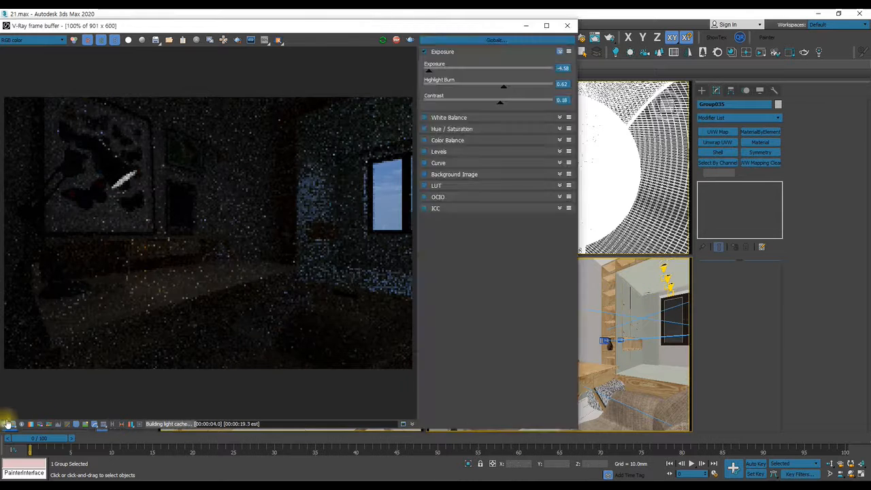
pyautogui.click(490, 69)
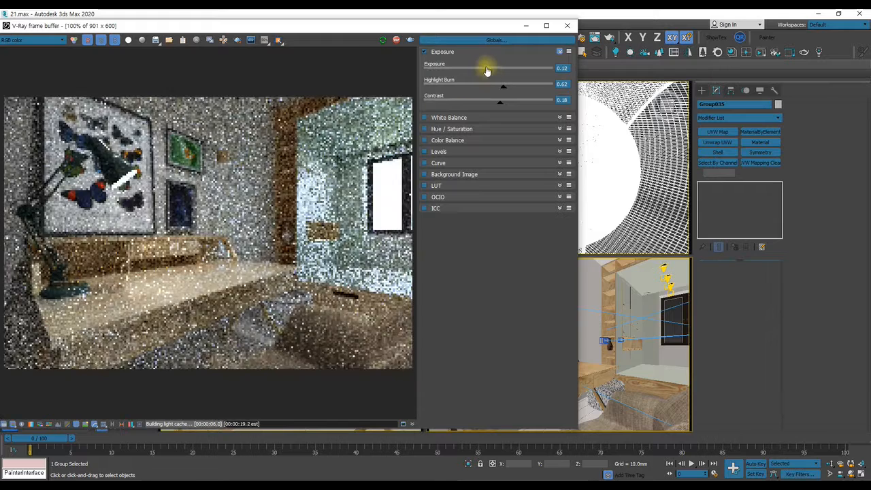
pyautogui.moveTo(492, 74); pyautogui.dragTo(497, 74)
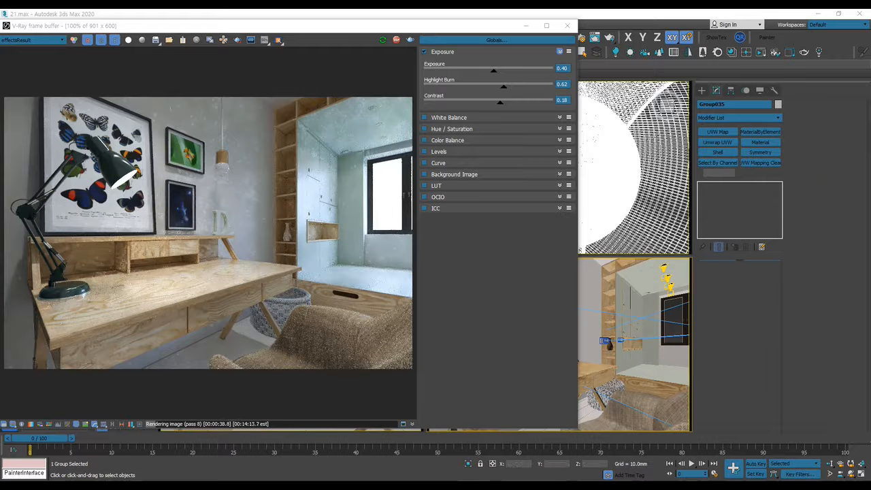
# Set the RGB level to 1.2 on VRayDirt's occluded scratch bitmap and to 0.5 on the unoccluded one
pyautogui.press('m')
pyautogui.moveTo(628, 51); pyautogui.dragTo(580, 49)
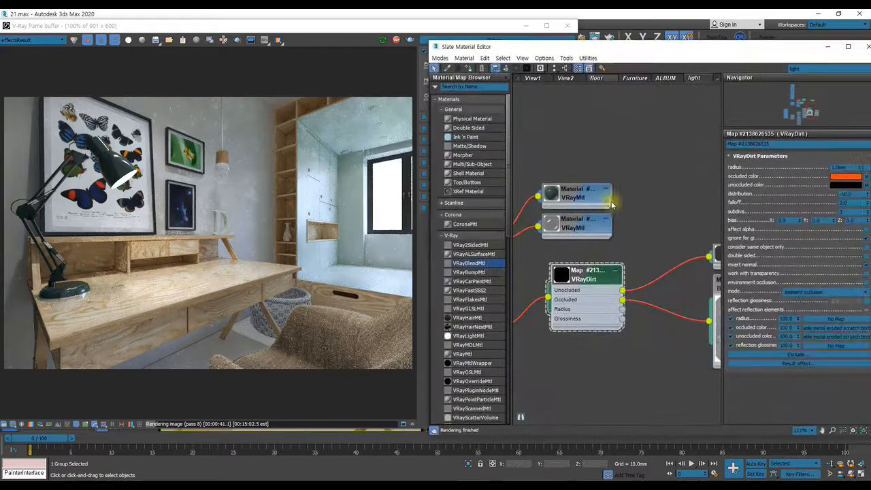
pyautogui.moveTo(650, 199); pyautogui.dragTo(617, 203, button='middle')
pyautogui.moveTo(621, 245); pyautogui.dragTo(585, 240, button='middle')
pyautogui.doubleClick(679, 306)
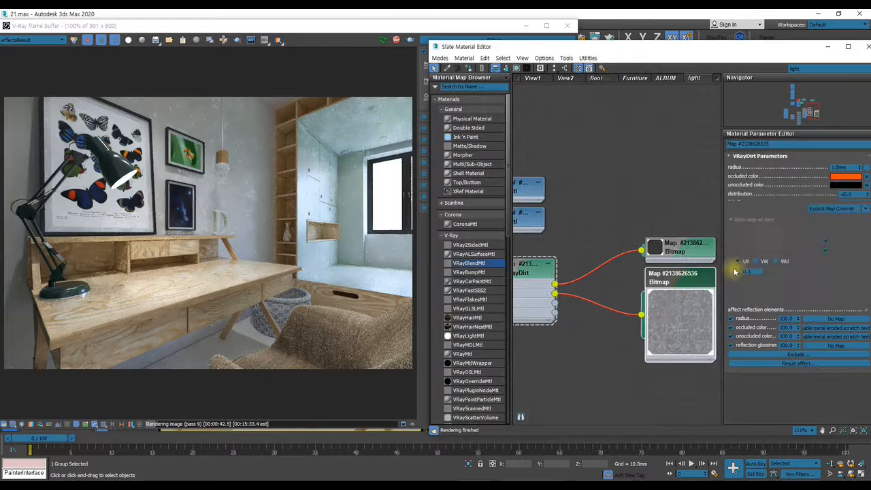
pyautogui.moveTo(765, 394); pyautogui.dragTo(808, 257)
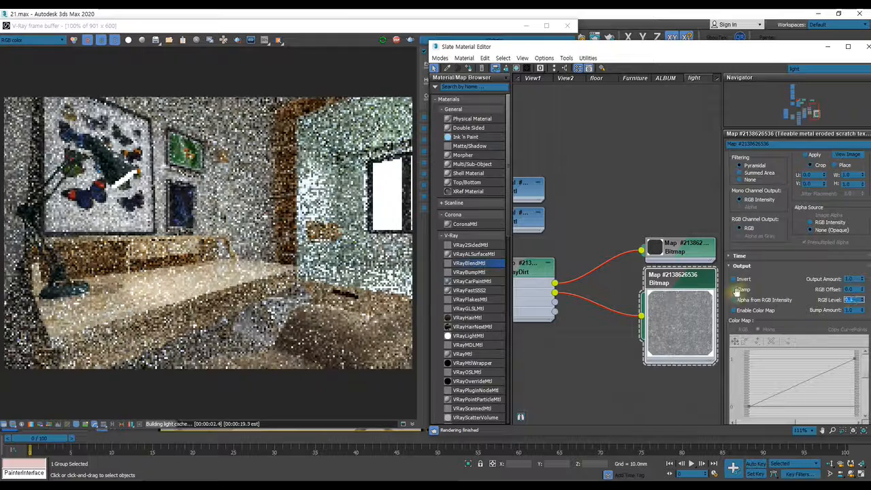
pyautogui.click(736, 280)
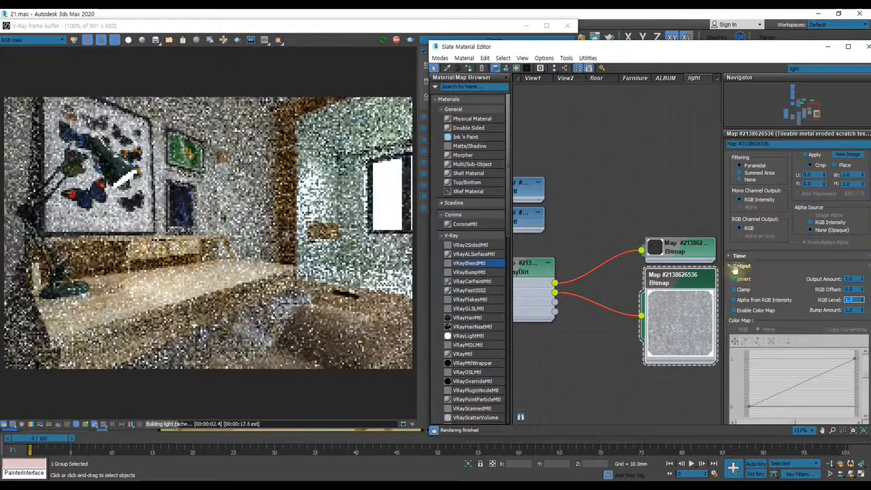
pyautogui.click(643, 255)
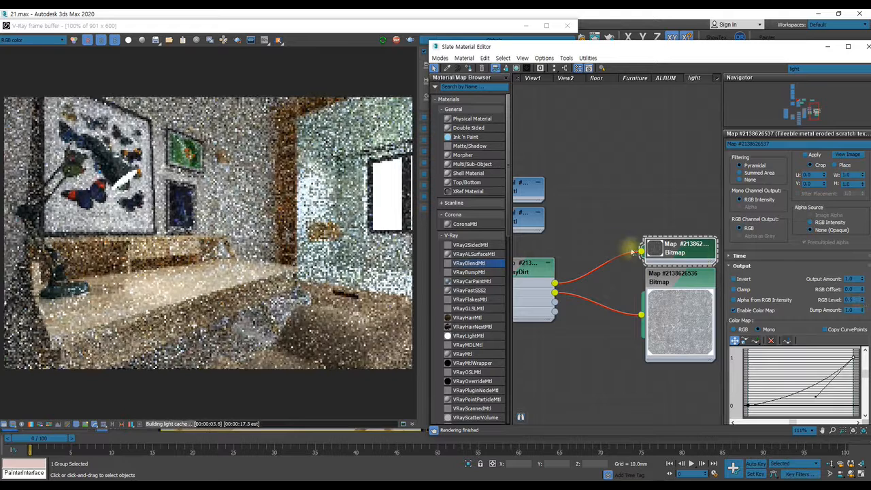
# Slightly lower the saturation of the blend's base VRayMtl diffuse color and raise that color's value to 31
pyautogui.moveTo(526, 255); pyautogui.dragTo(655, 248, button='middle')
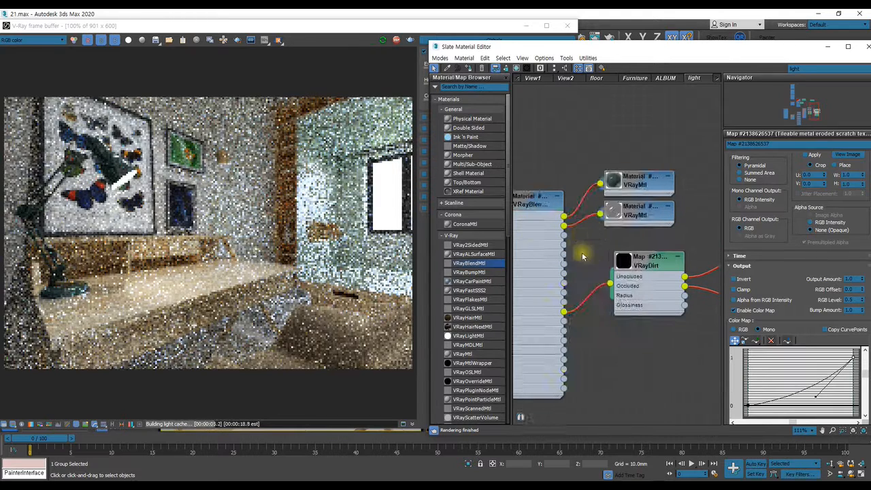
pyautogui.doubleClick(643, 178)
pyautogui.doubleClick(651, 177)
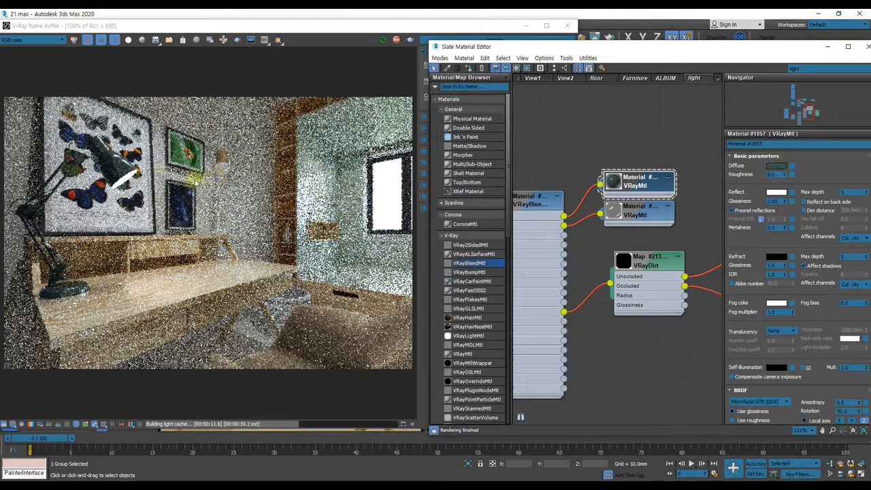
pyautogui.click(775, 167)
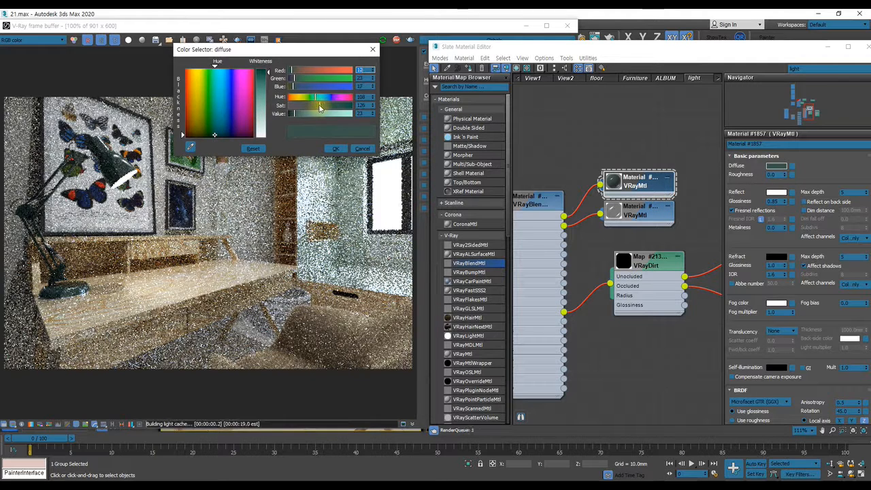
pyautogui.moveTo(321, 107); pyautogui.dragTo(318, 106)
pyautogui.click(332, 148)
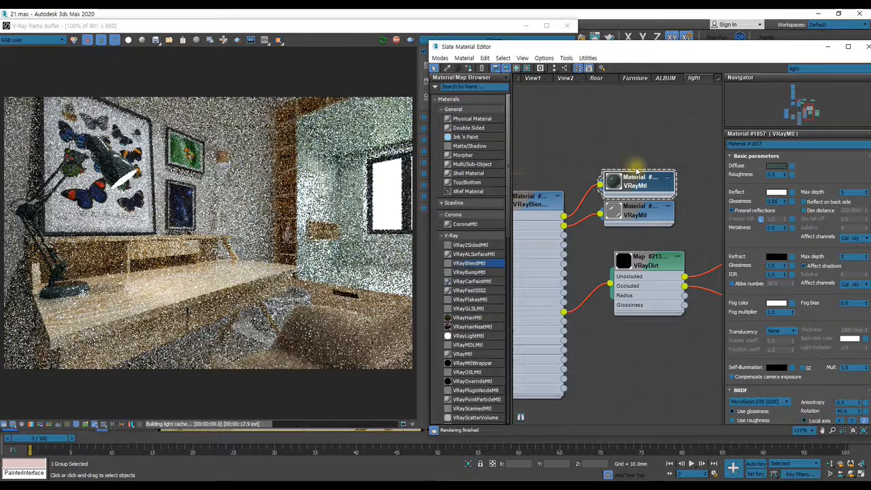
pyautogui.click(776, 165)
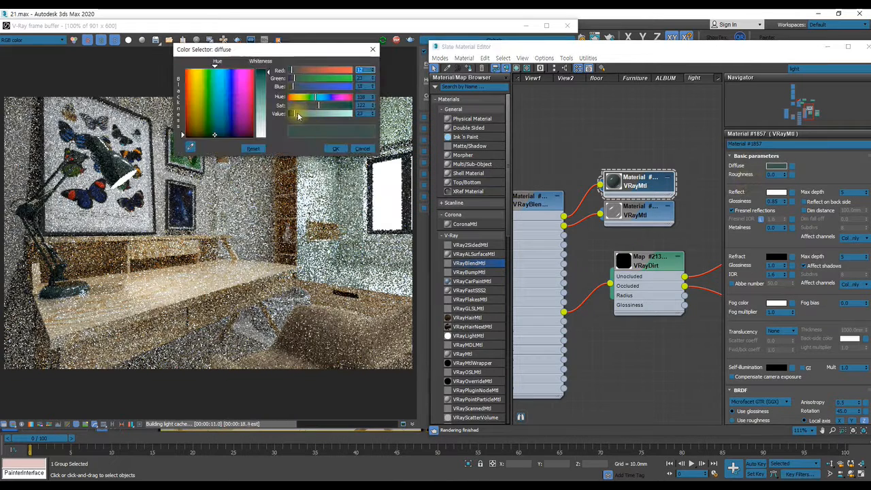
pyautogui.moveTo(297, 116); pyautogui.dragTo(300, 116)
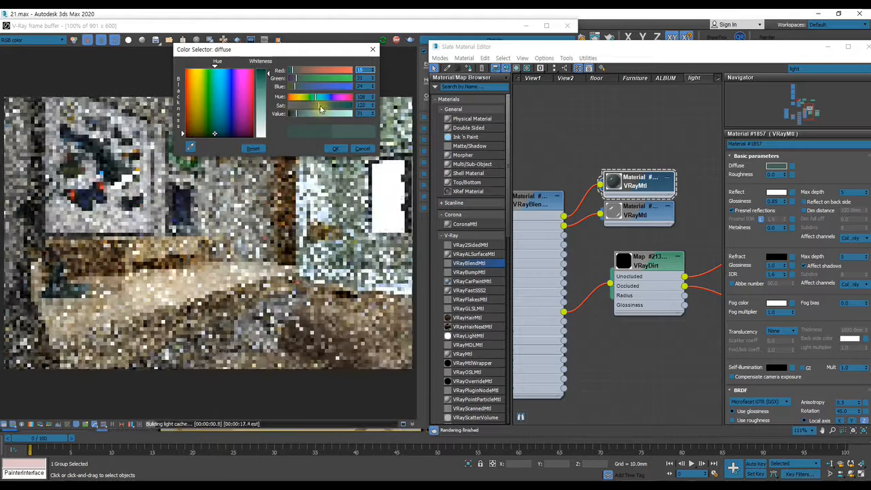
pyautogui.click(335, 148)
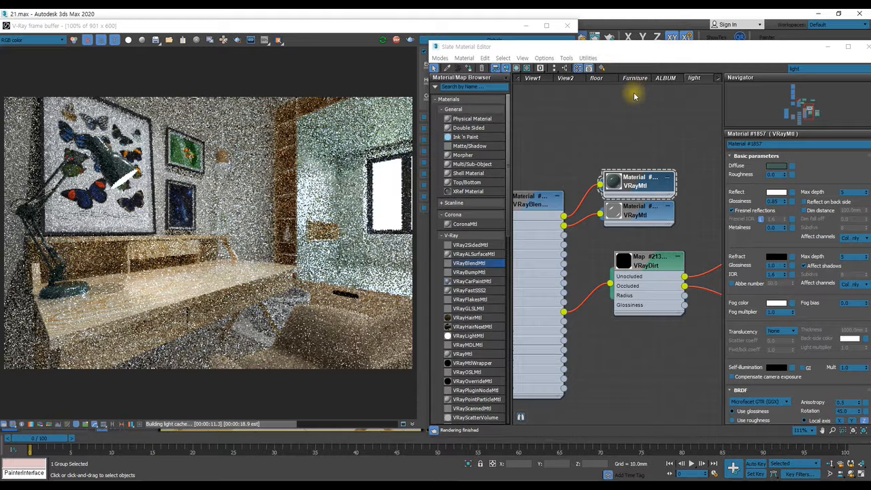
# Check the render setup, start a 1500 × 1000 production render from VRayCam002, and move the frame buffer to show more of the image
pyautogui.press('F10')
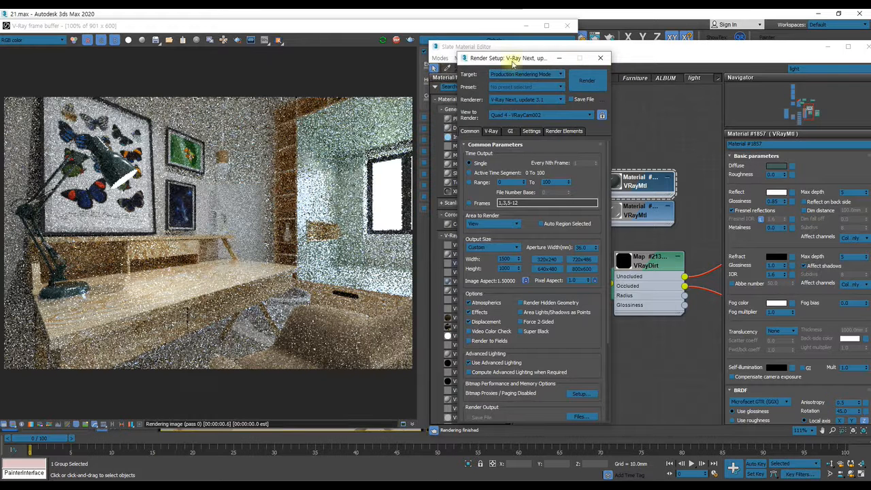
pyautogui.click(599, 61)
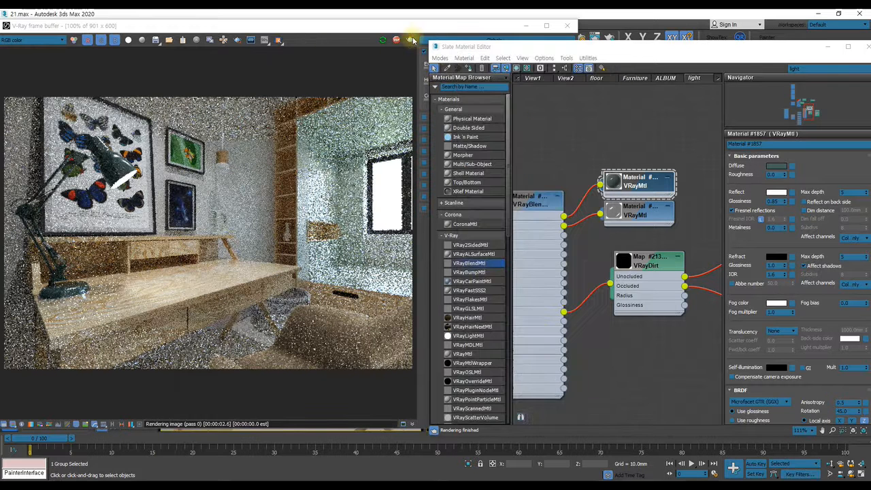
pyautogui.click(410, 40)
pyautogui.click(238, 39)
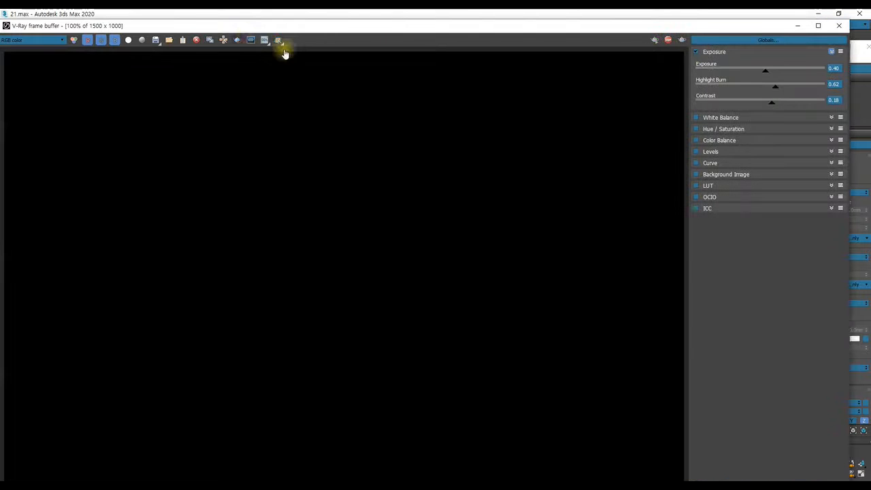
pyautogui.moveTo(272, 23); pyautogui.dragTo(279, 13)
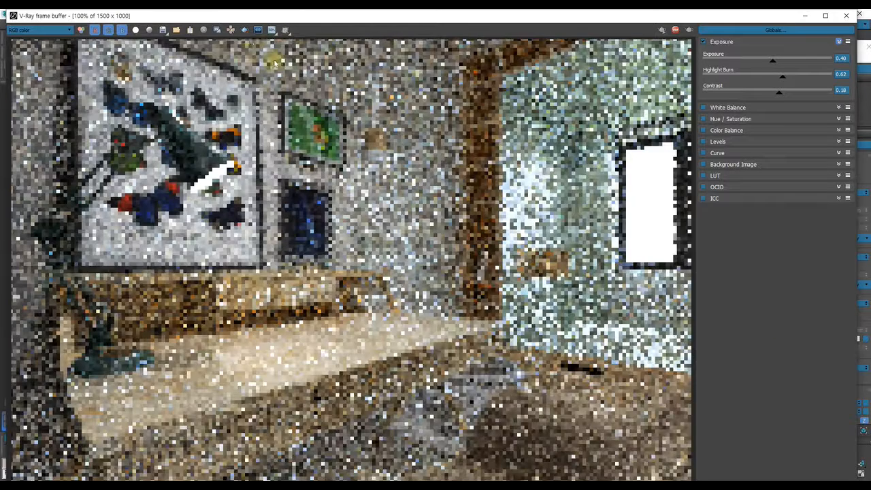
# Restrict the render to a region enclosing the whole desk lamp, from its shade down to its base
pyautogui.click(245, 30)
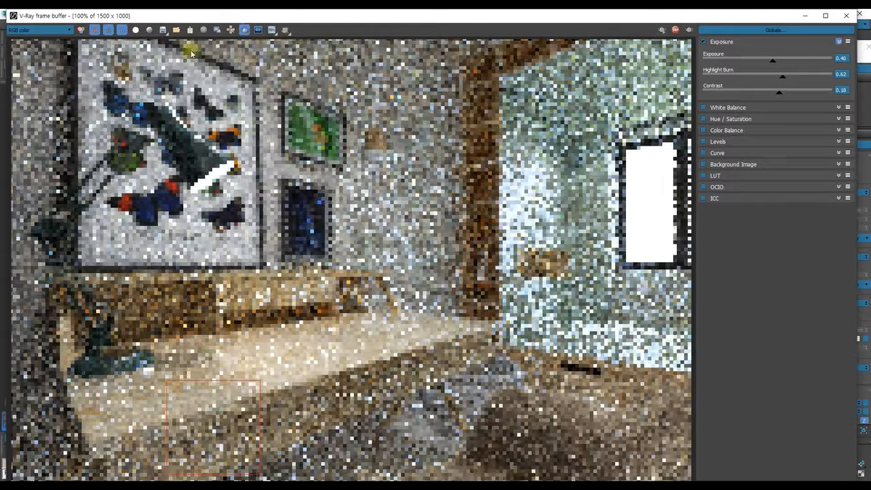
pyautogui.moveTo(115, 55)
pyautogui.mouseDown()
pyautogui.moveTo(255, 54)
pyautogui.moveTo(255, 244)
pyautogui.mouseUp()
pyautogui.moveTo(66, 321); pyautogui.dragTo(25, 395)
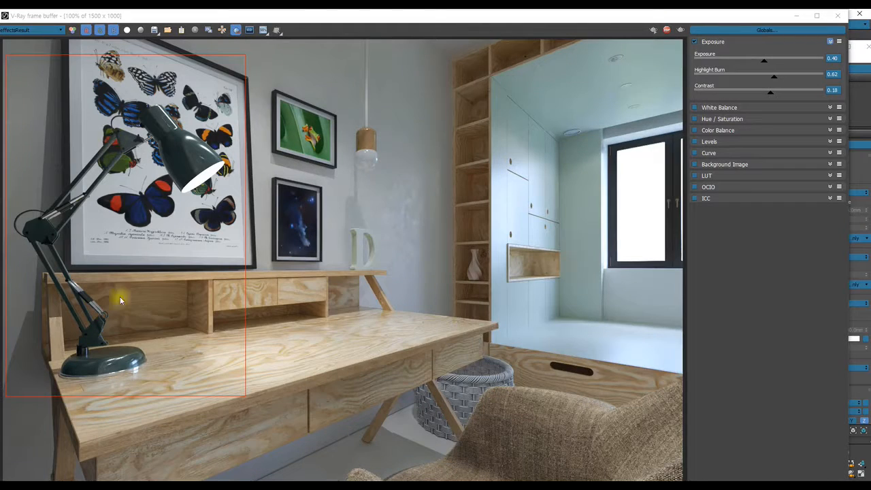
# Examine the rendered lamp's shade, arm joint and base up close and in the full room view, and check the render progress
pyautogui.scroll(1, 140, 333)
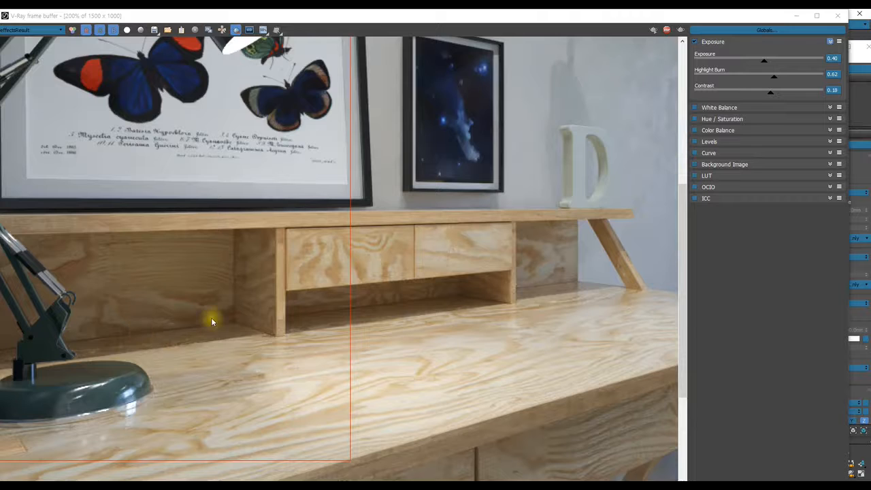
pyautogui.scroll(-1, 199, 323)
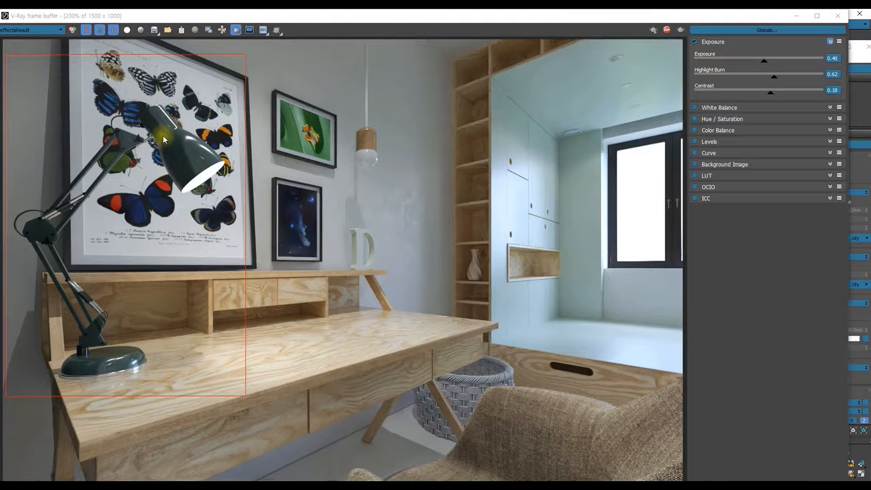
pyautogui.scroll(1, 164, 140)
pyautogui.moveTo(483, 23); pyautogui.dragTo(402, 141)
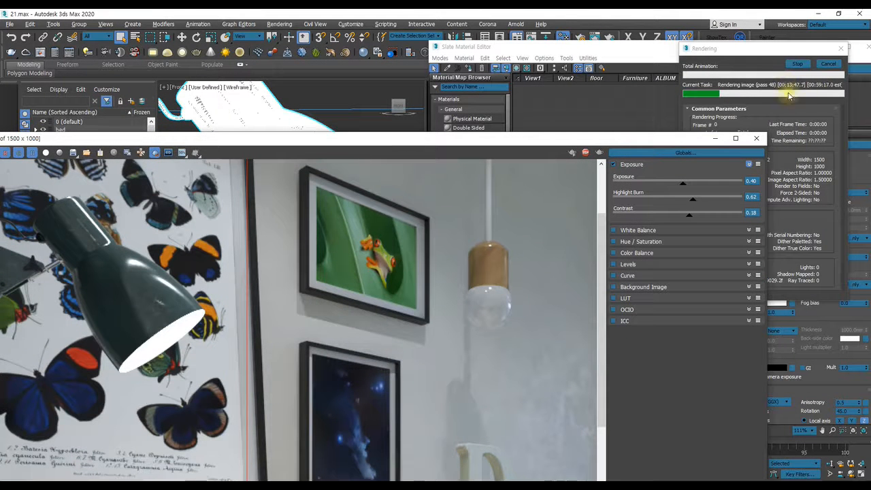
pyautogui.moveTo(602, 145); pyautogui.dragTo(710, 8)
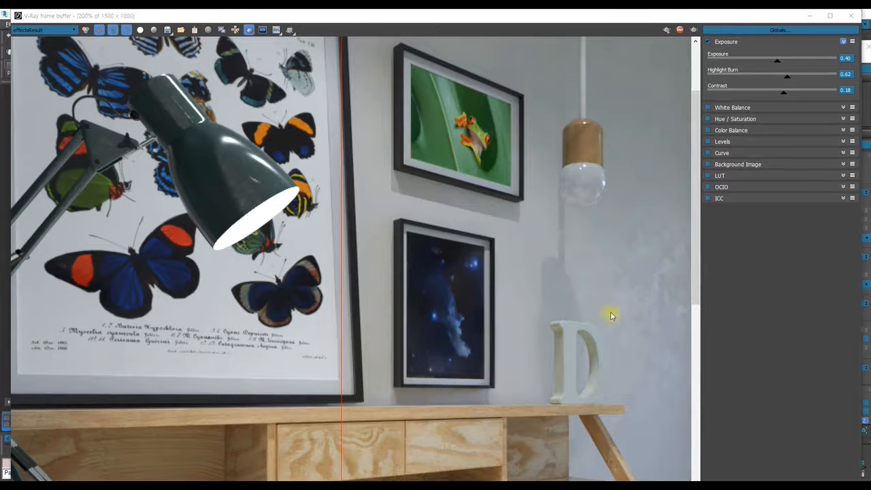
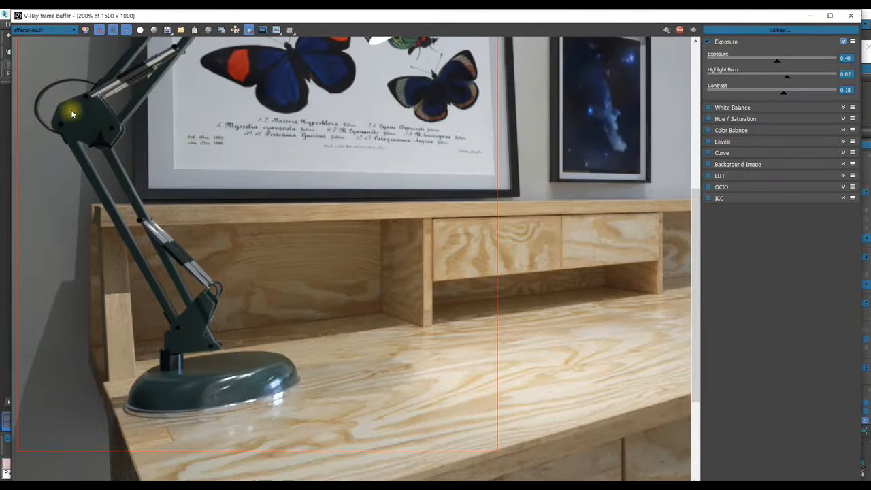
pyautogui.scroll(1, 66, 114)
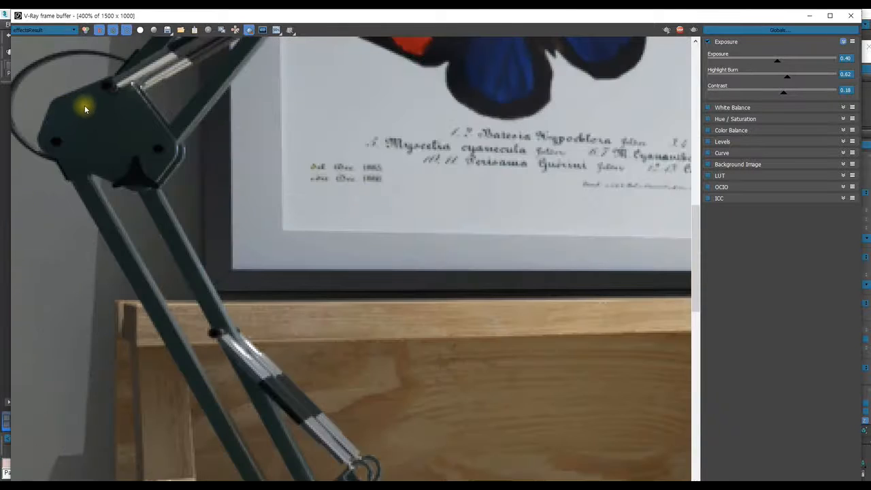
pyautogui.scroll(1, 85, 110)
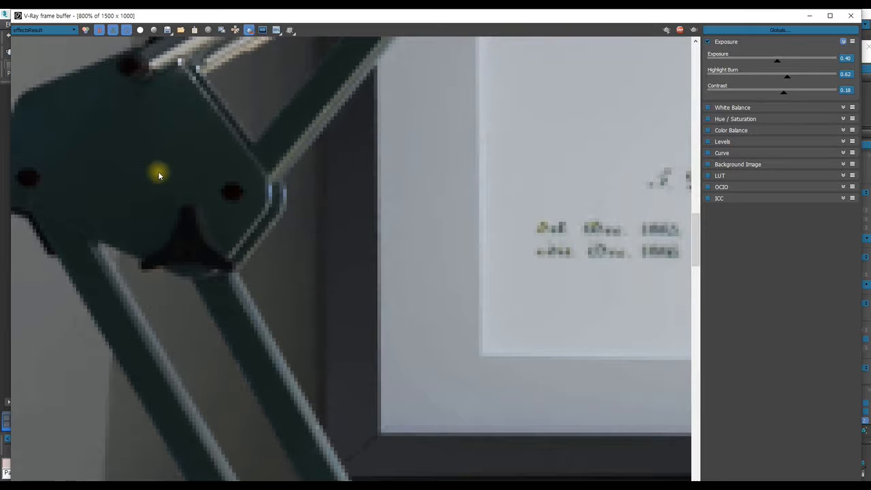
pyautogui.scroll(-2, 158, 176)
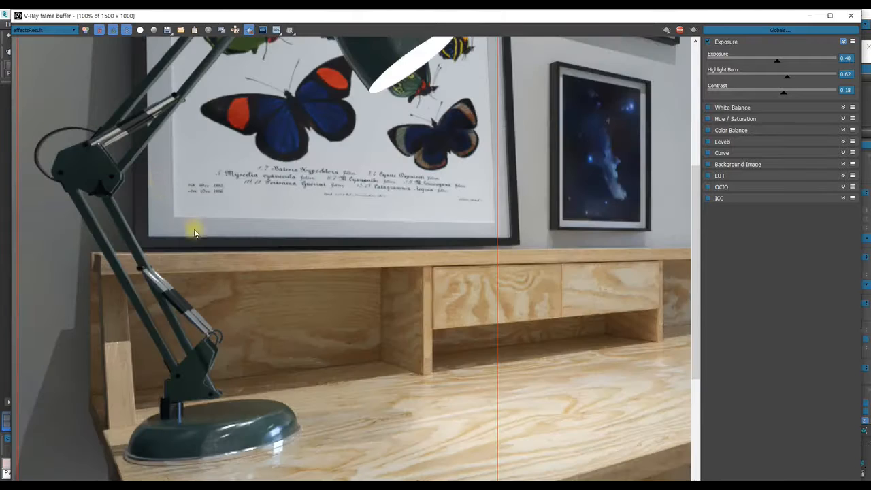
pyautogui.scroll(-1, 194, 233)
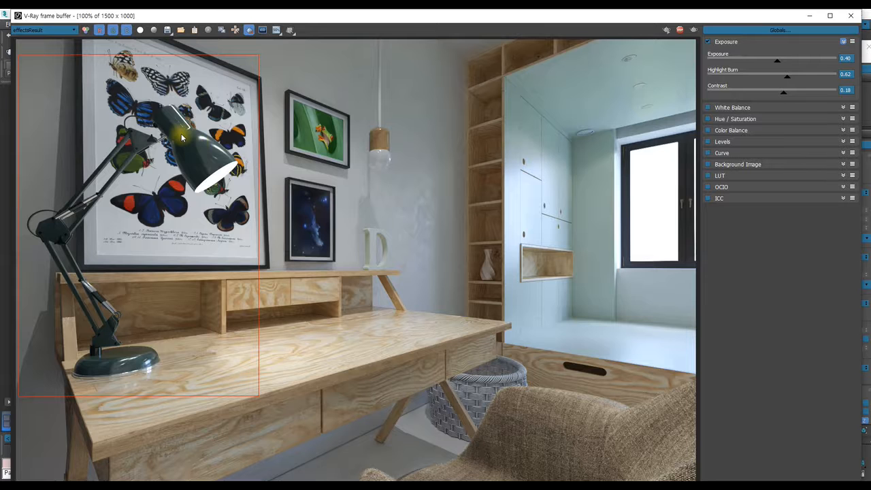
pyautogui.scroll(1, 182, 138)
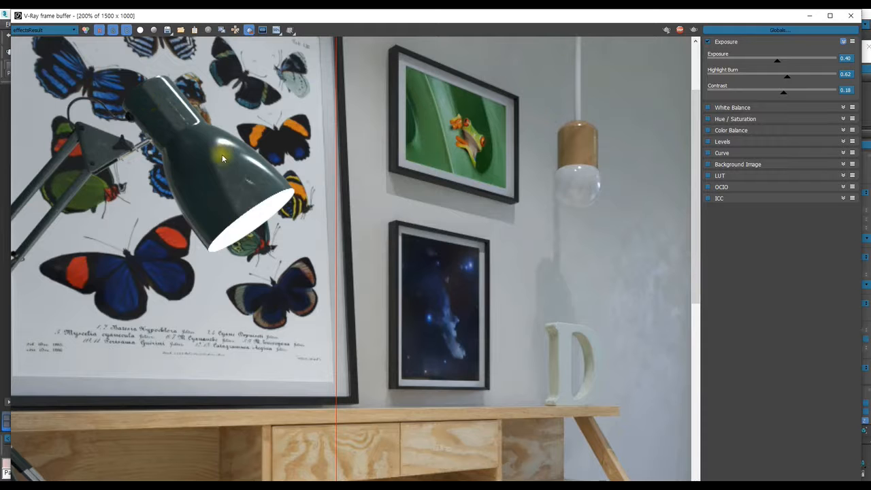
pyautogui.scroll(-2, 222, 154)
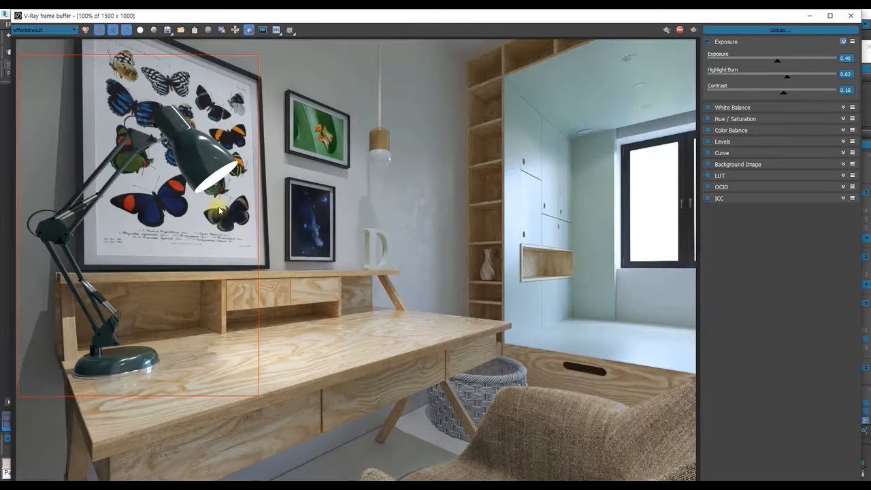